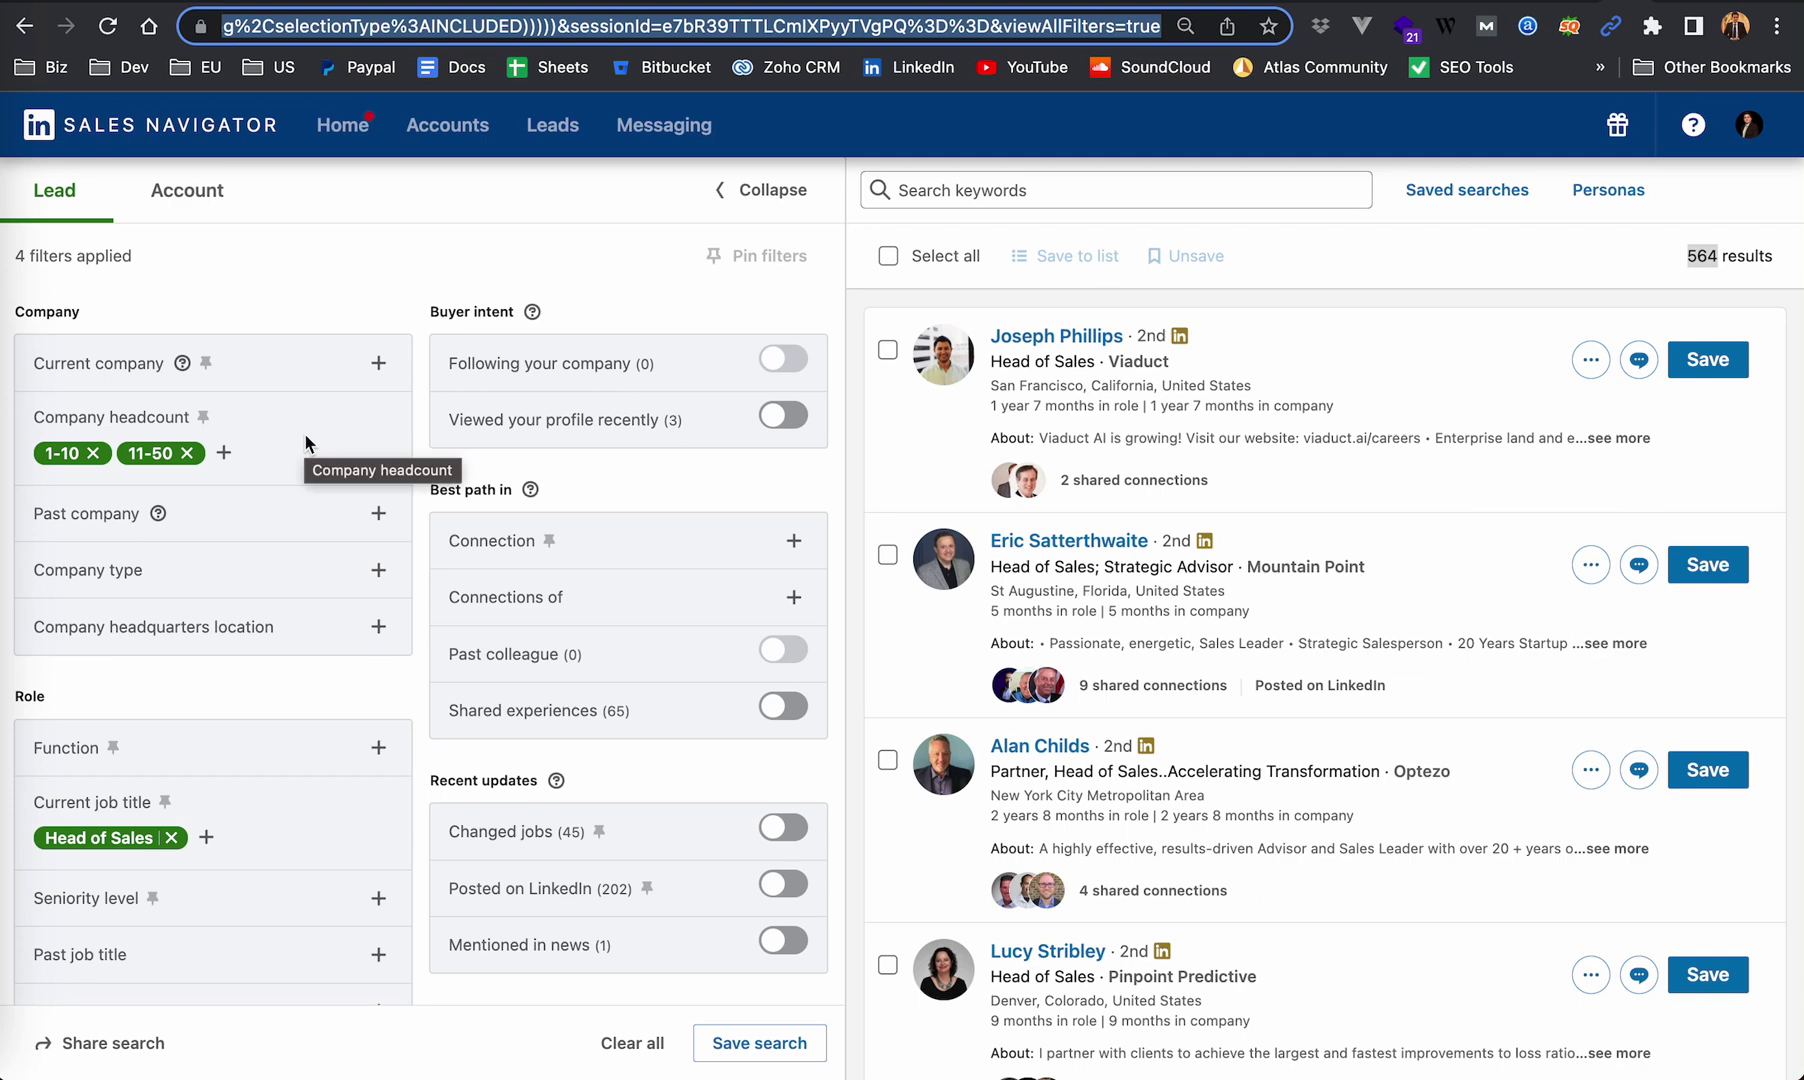
# Step: Turn on the Posted on LinkedIn filter, cutting Head of Sales leads from 564 to 203
pyautogui.scroll(-3, 314, 822)
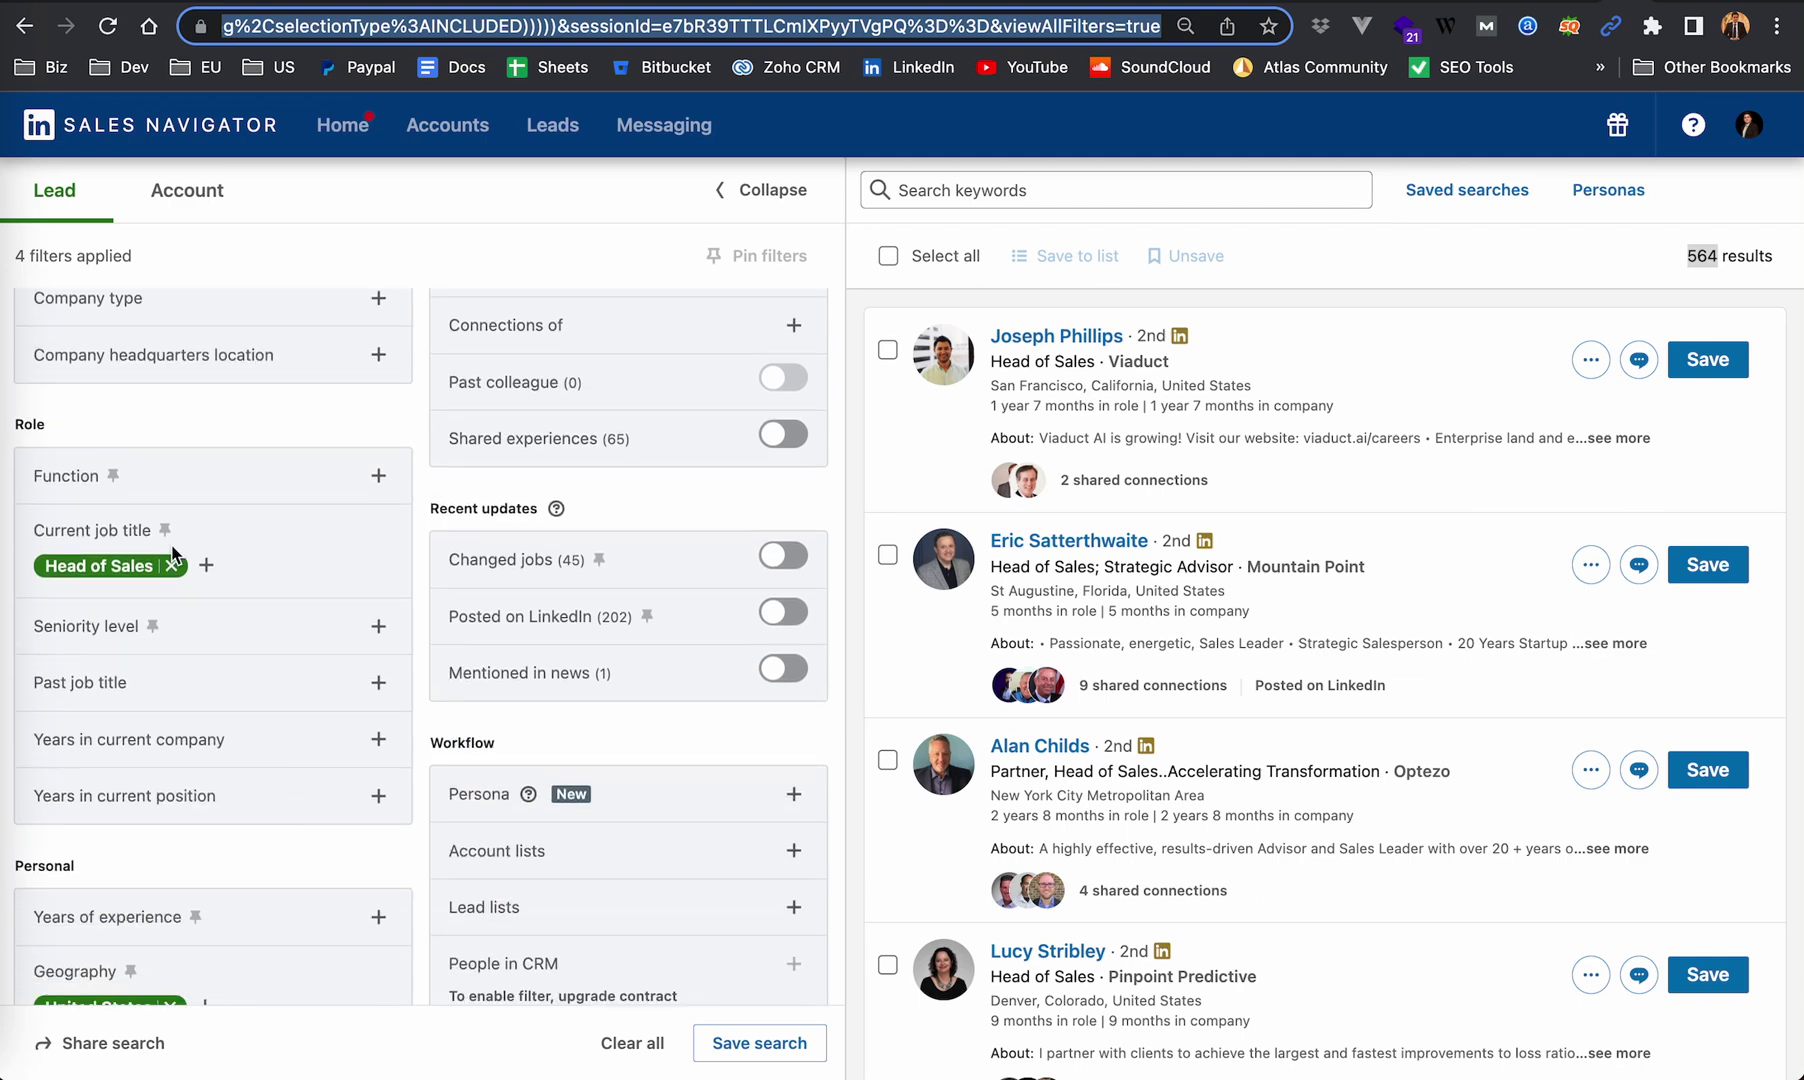
pyautogui.scroll(-5, 242, 755)
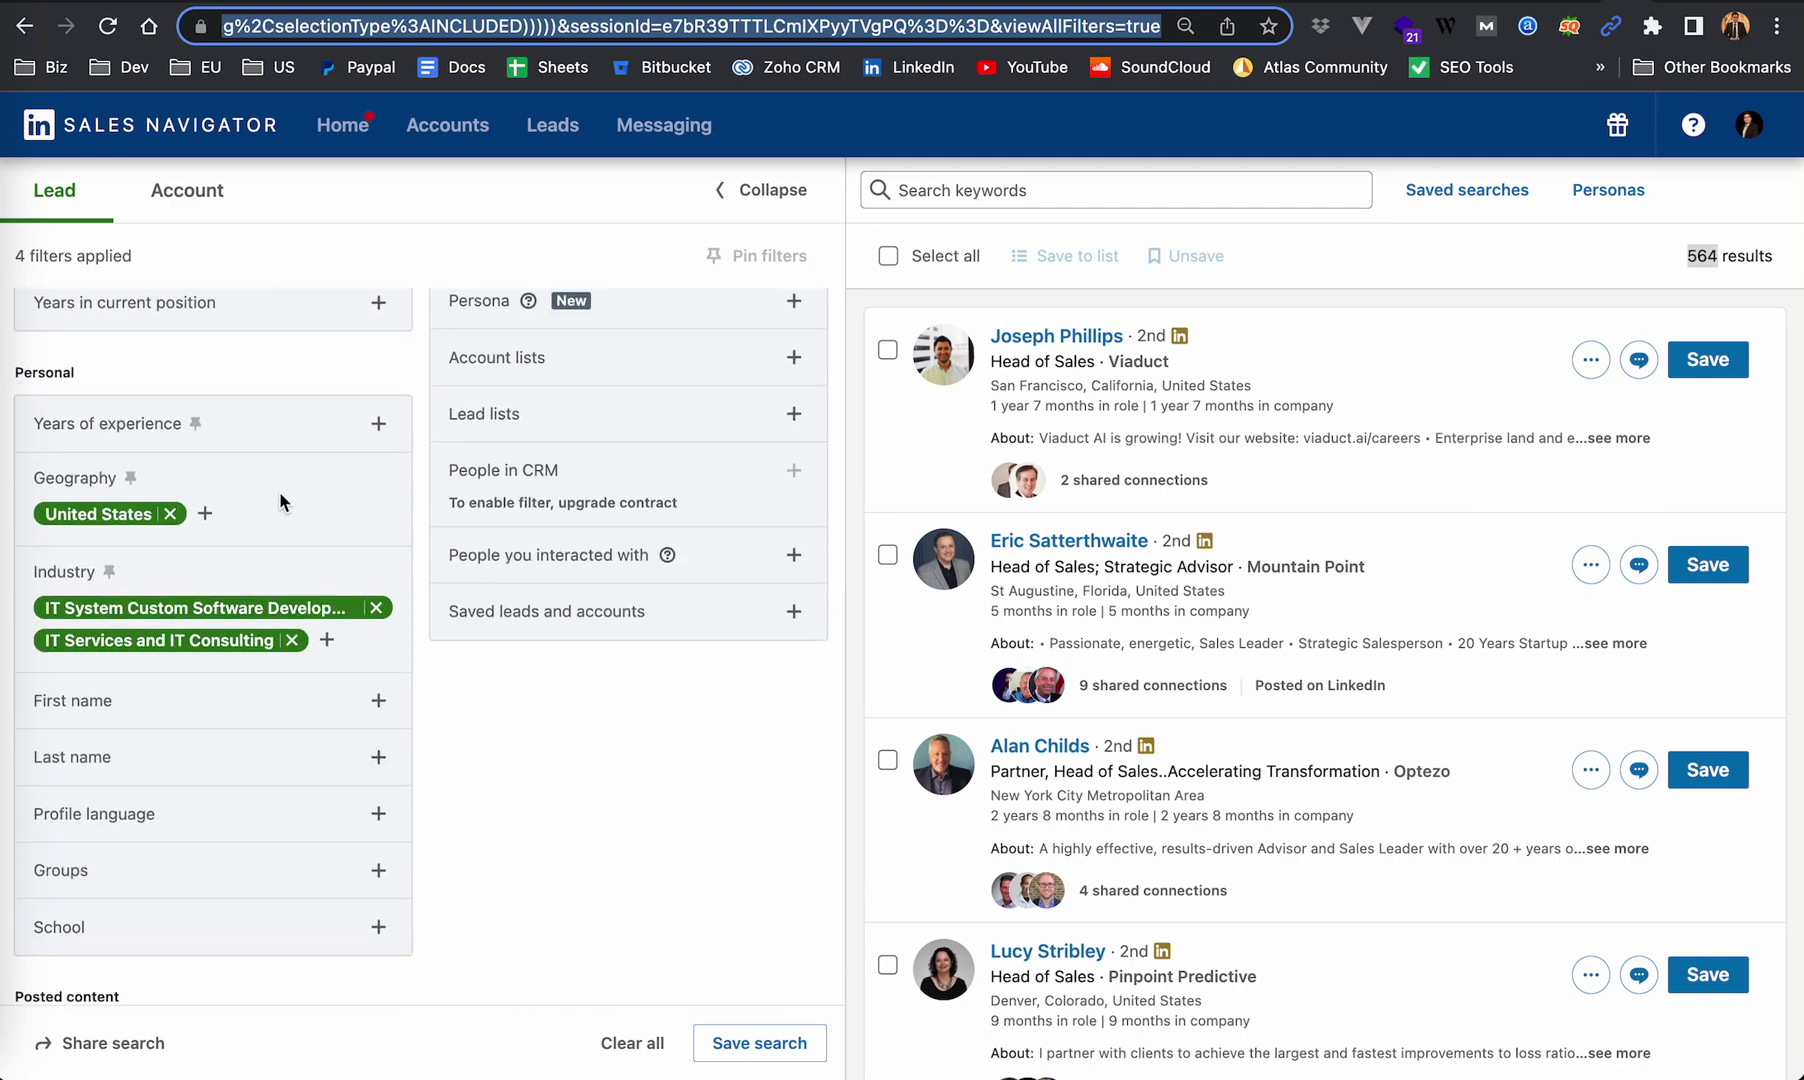
pyautogui.scroll(-1, 207, 936)
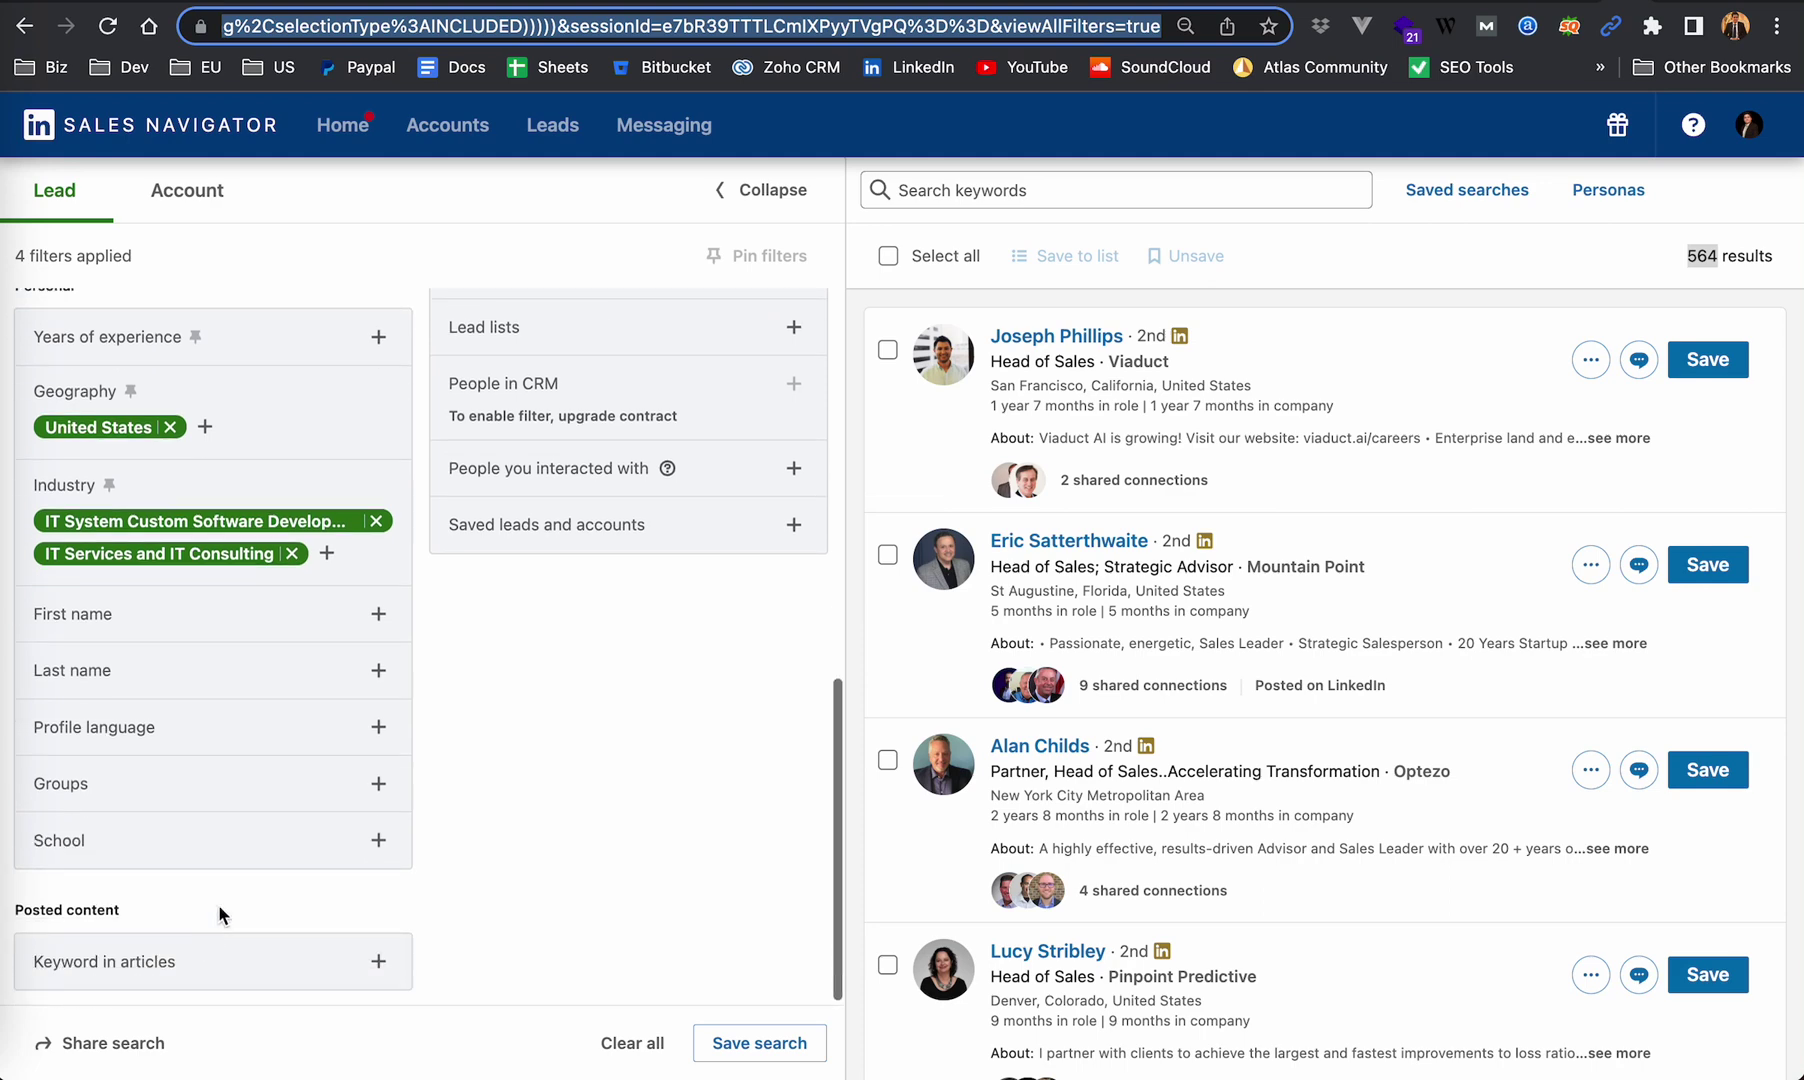
pyautogui.scroll(5, 565, 681)
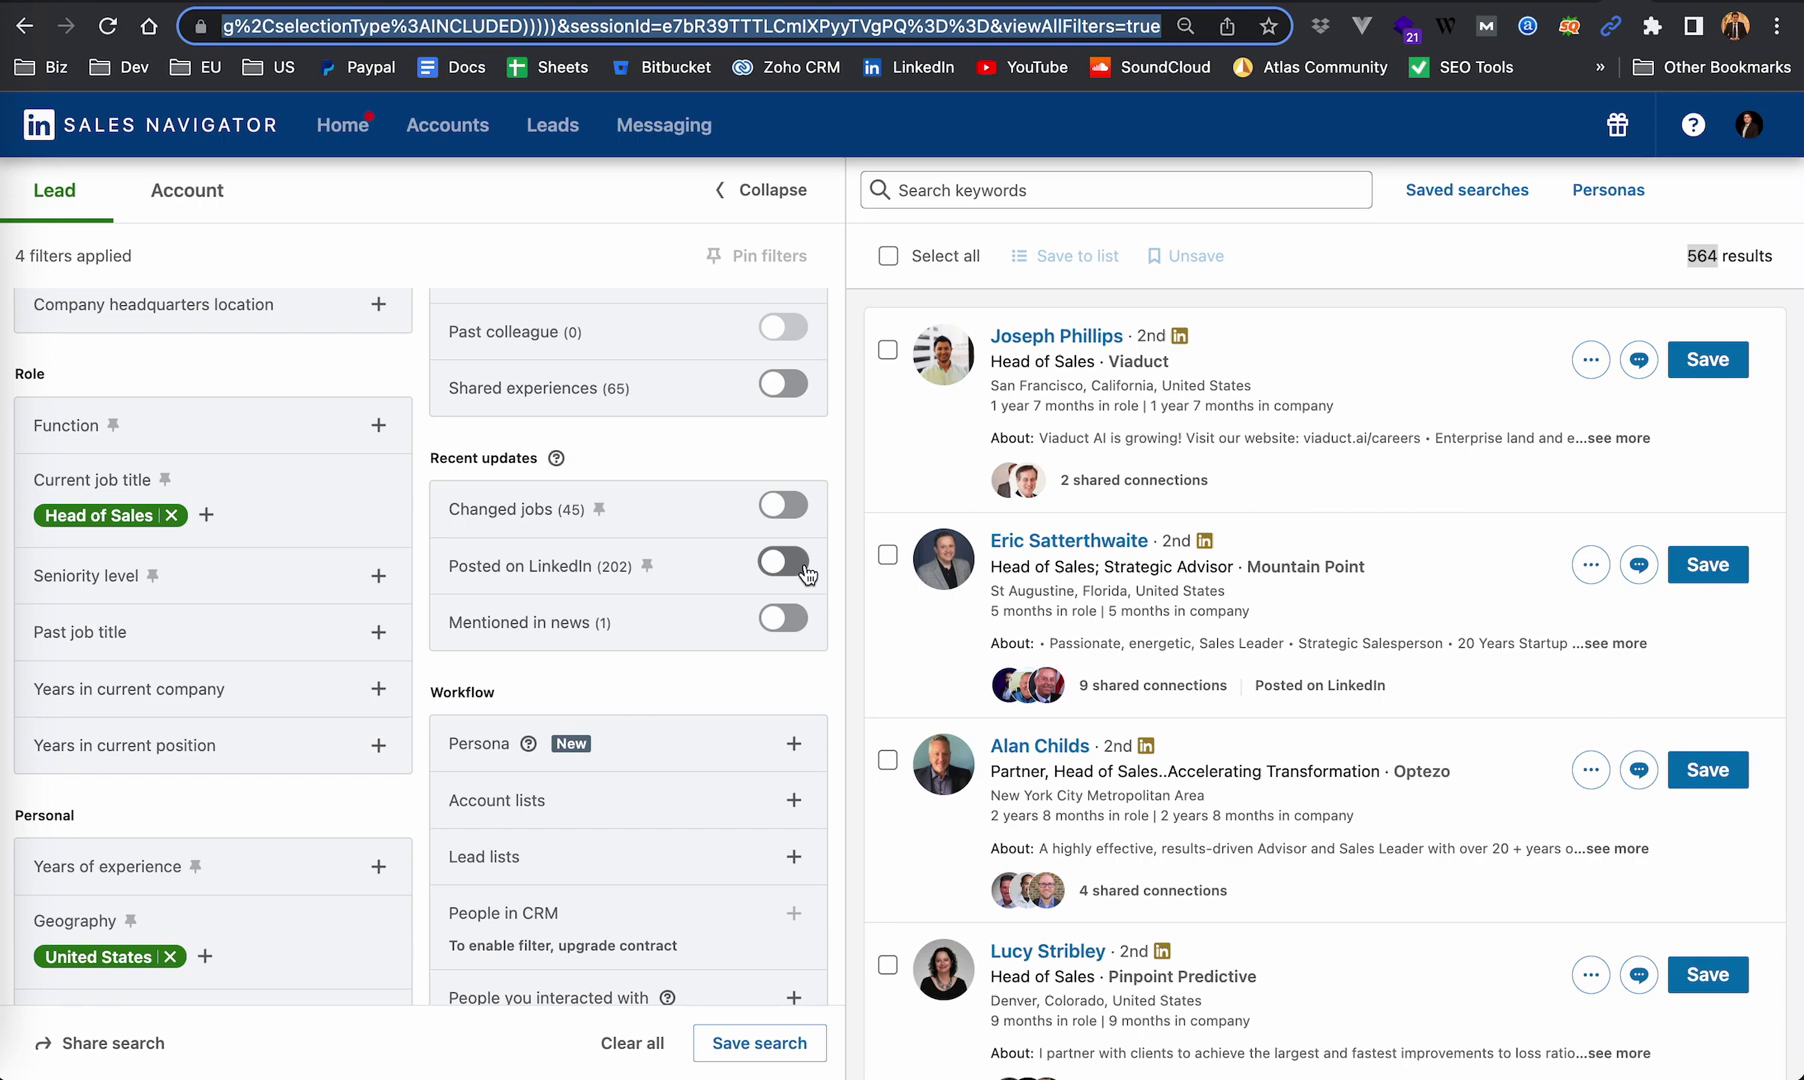
pyautogui.click(784, 562)
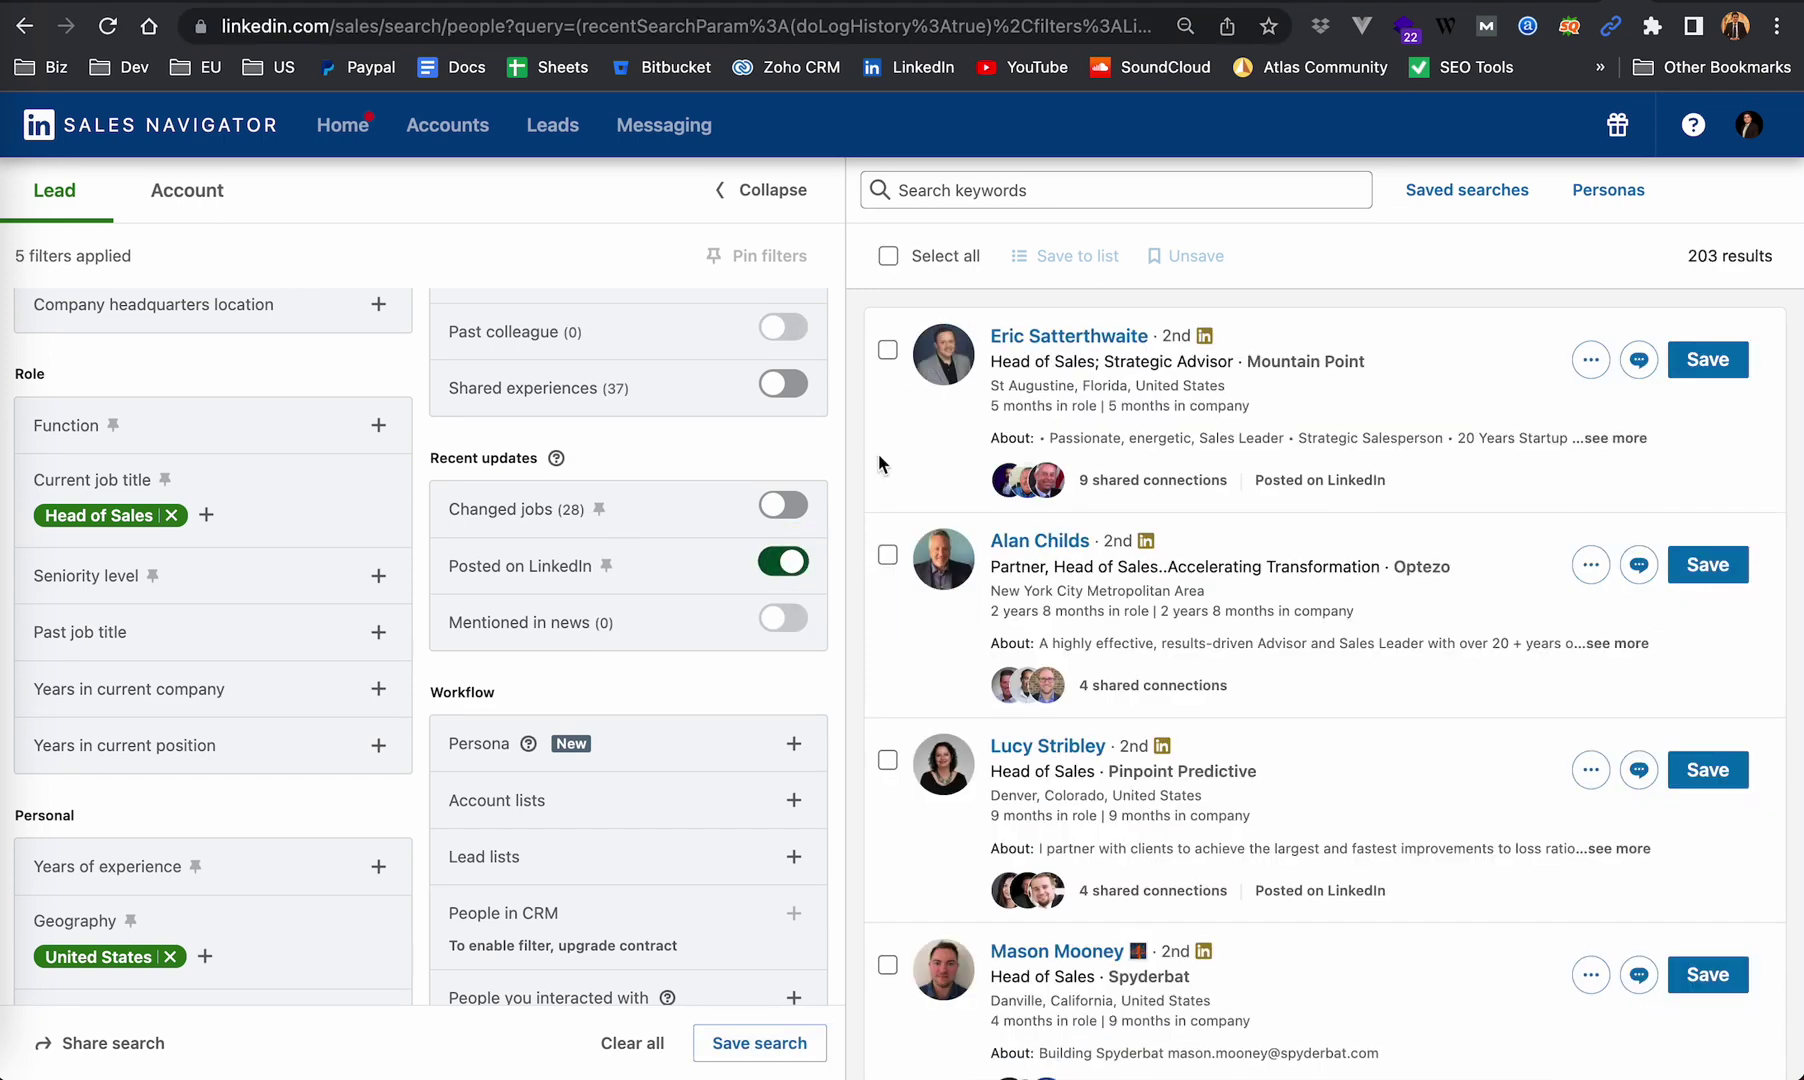
pyautogui.scroll(-3, 584, 806)
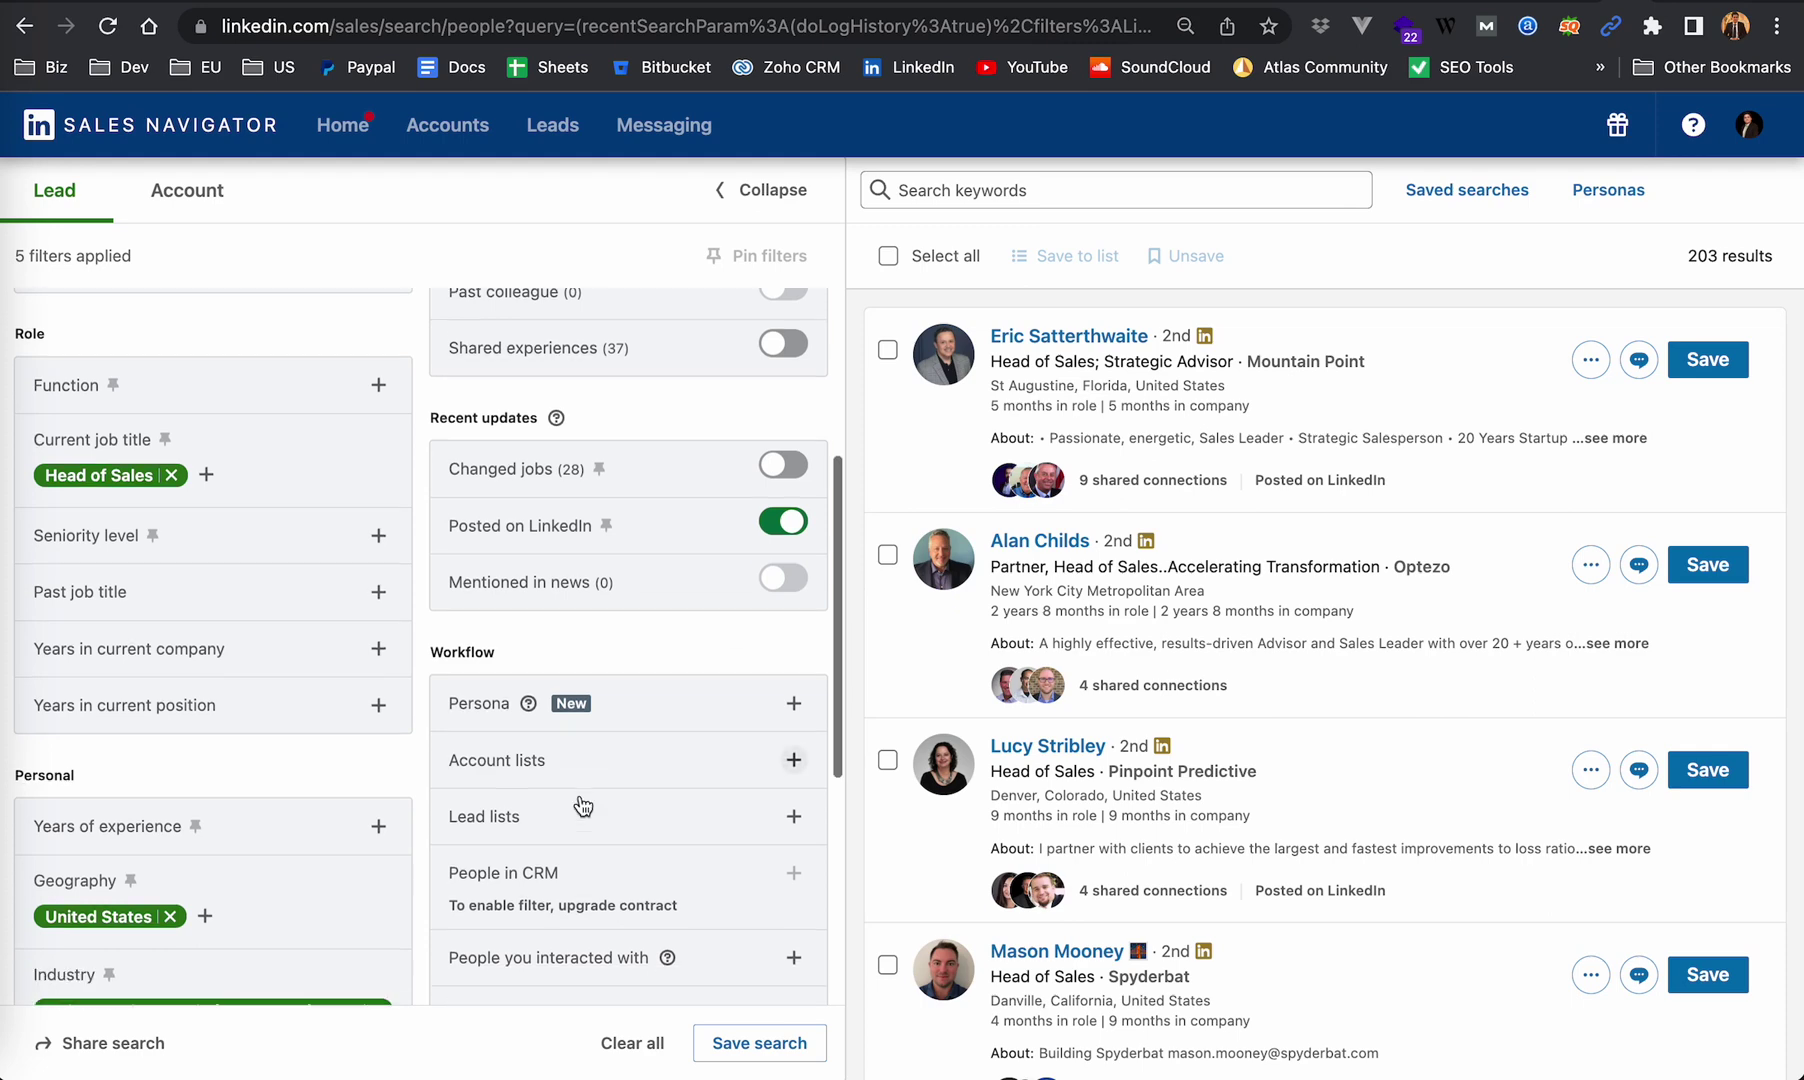
pyautogui.scroll(-2, 234, 907)
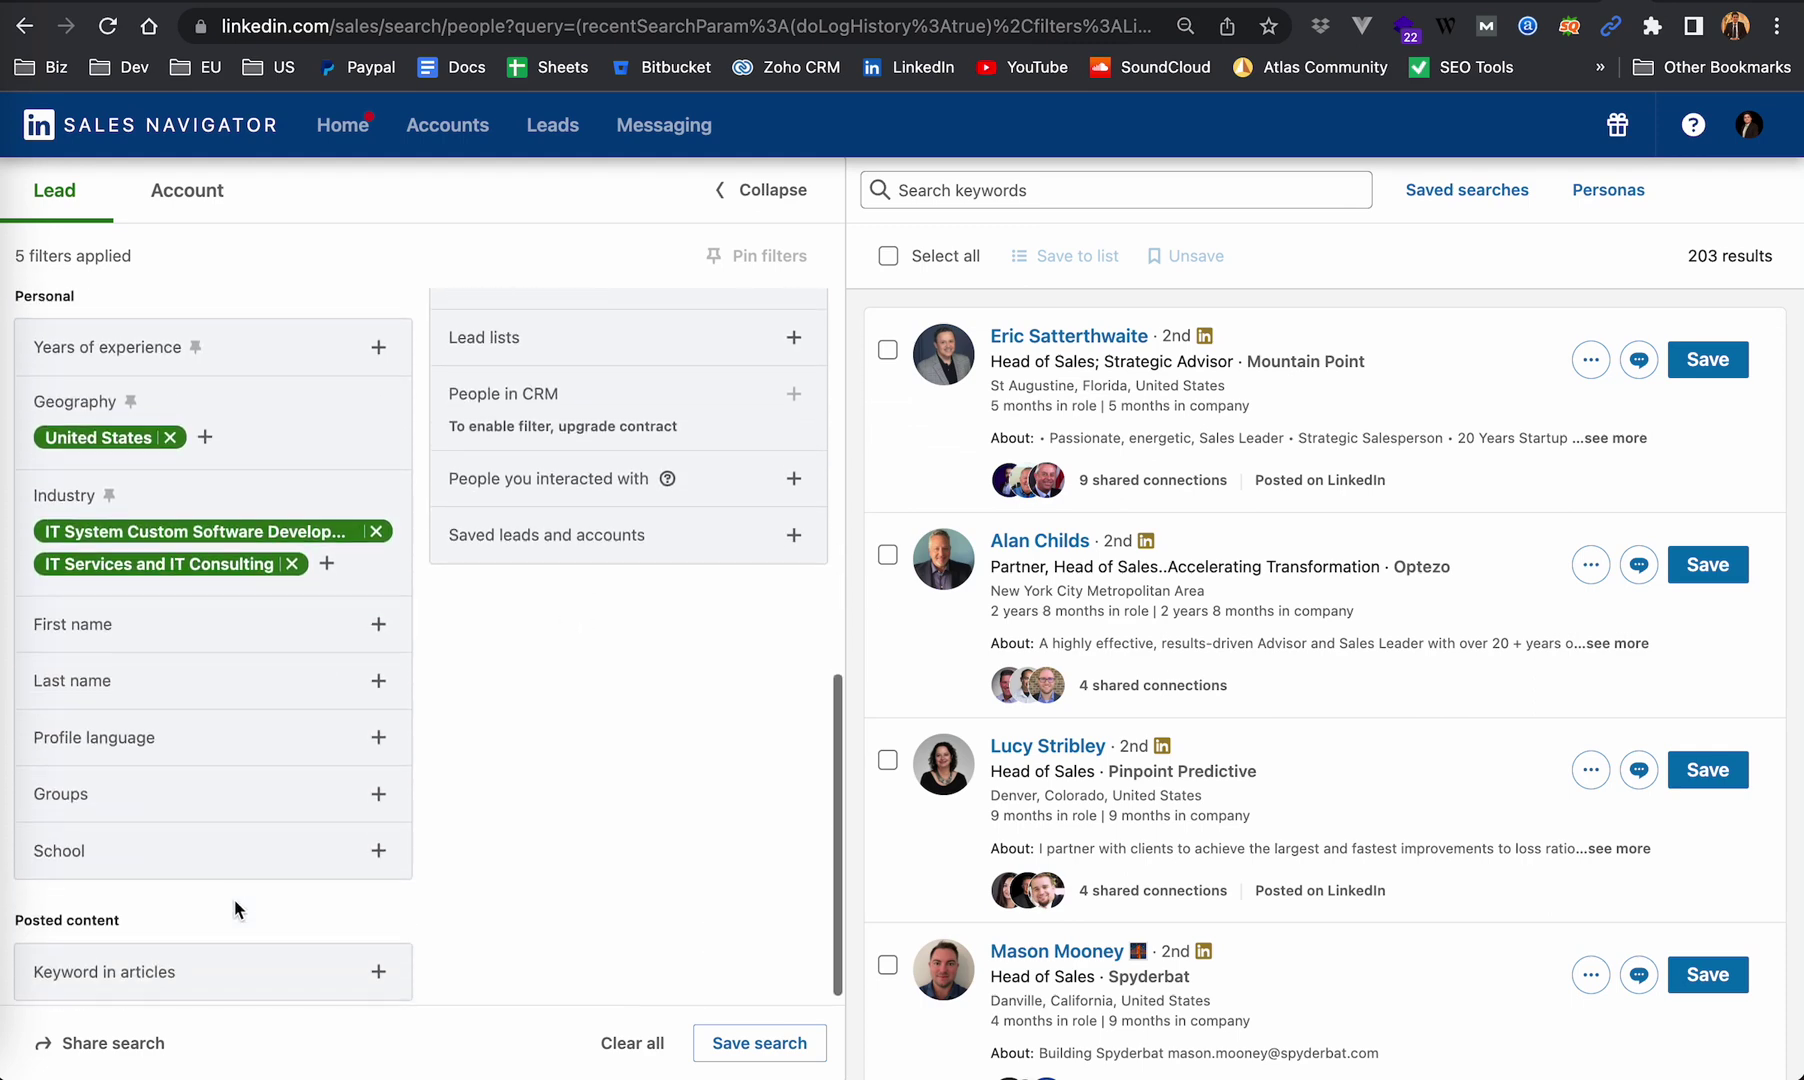
pyautogui.scroll(8, 370, 738)
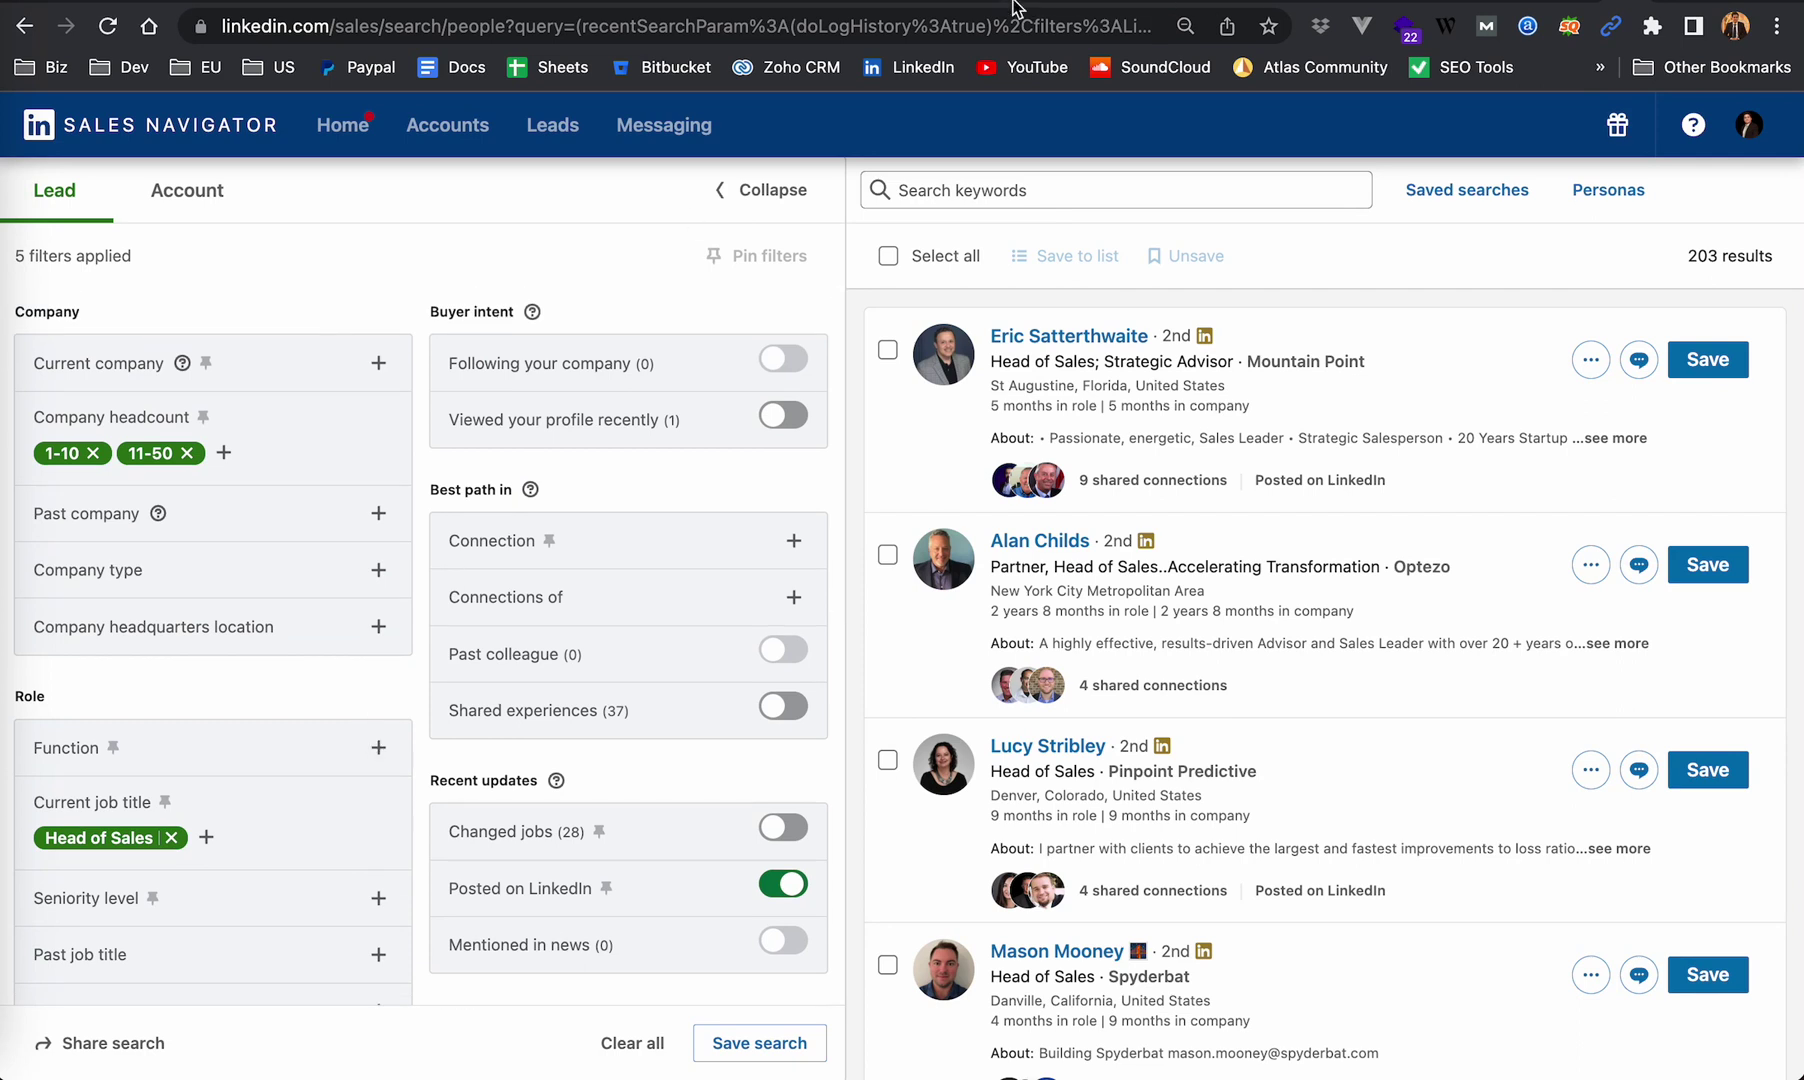
# Step: Copy the Sales Navigator search URL and start a new campaign on the first LinkedIn account
pyautogui.click(1025, 30)
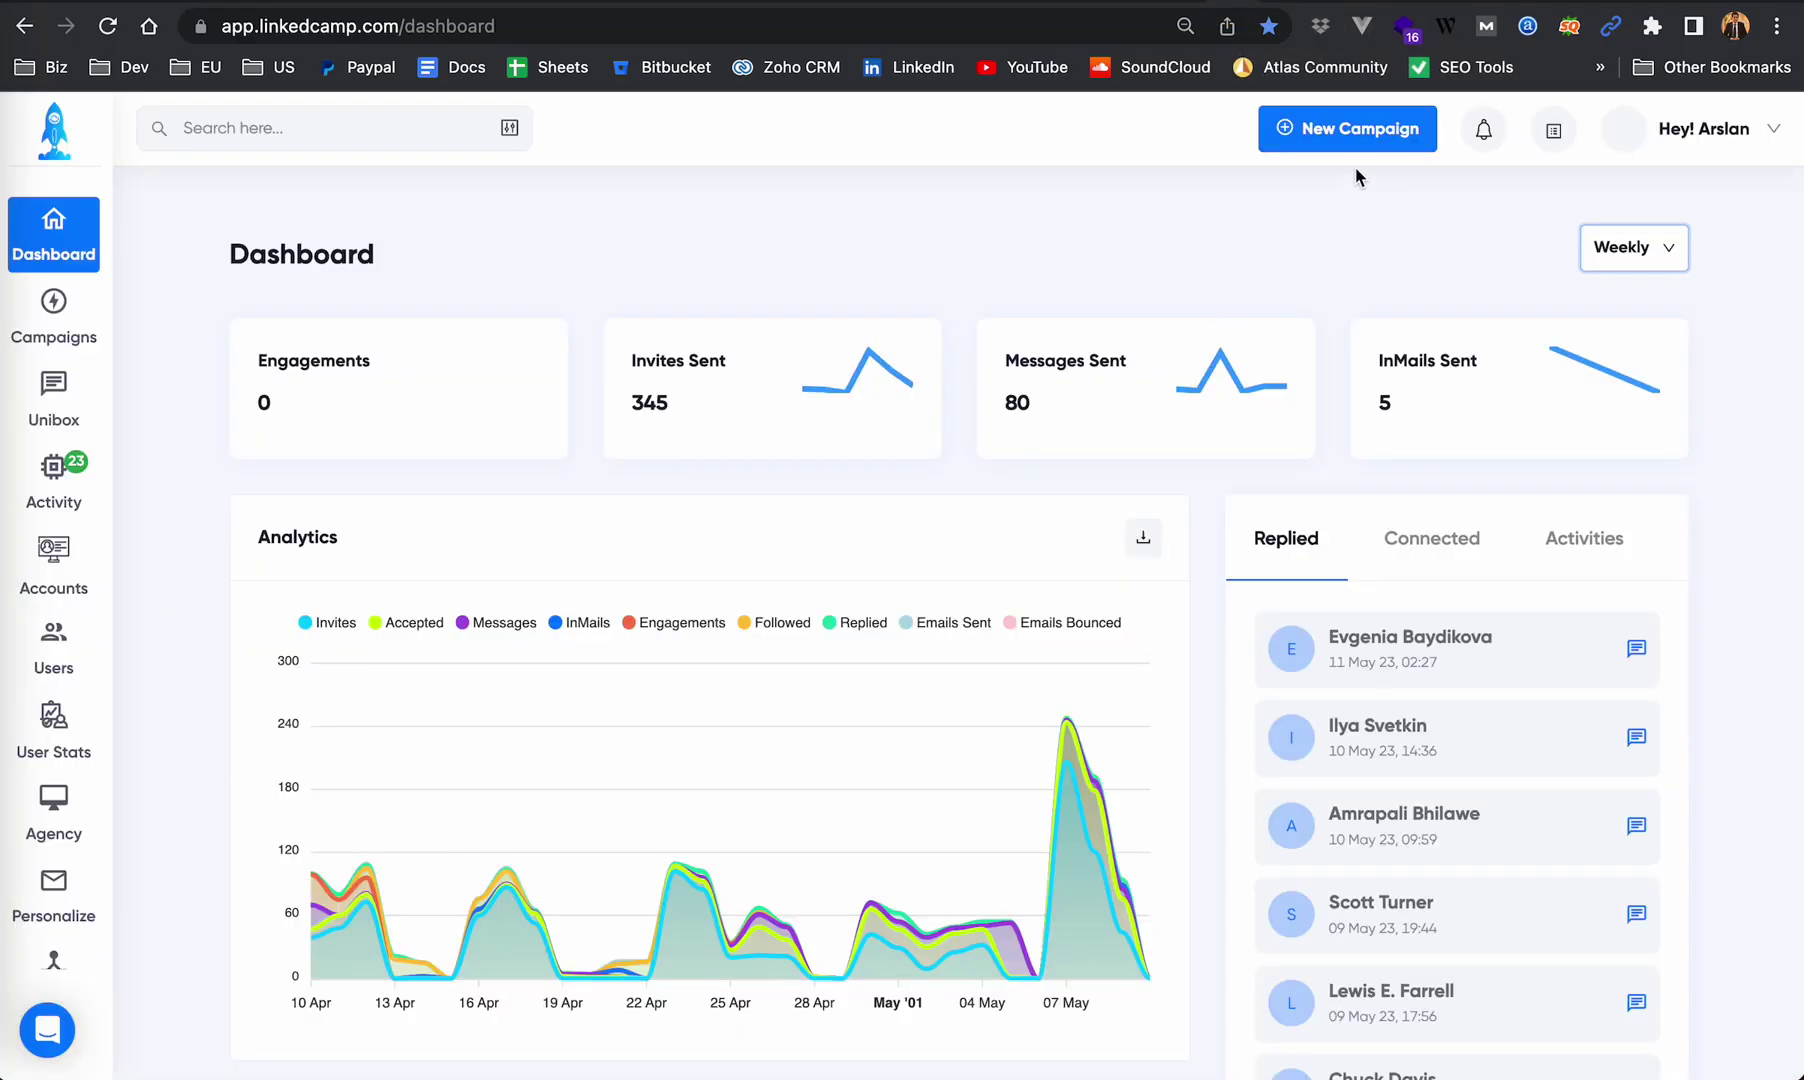
pyautogui.click(1374, 126)
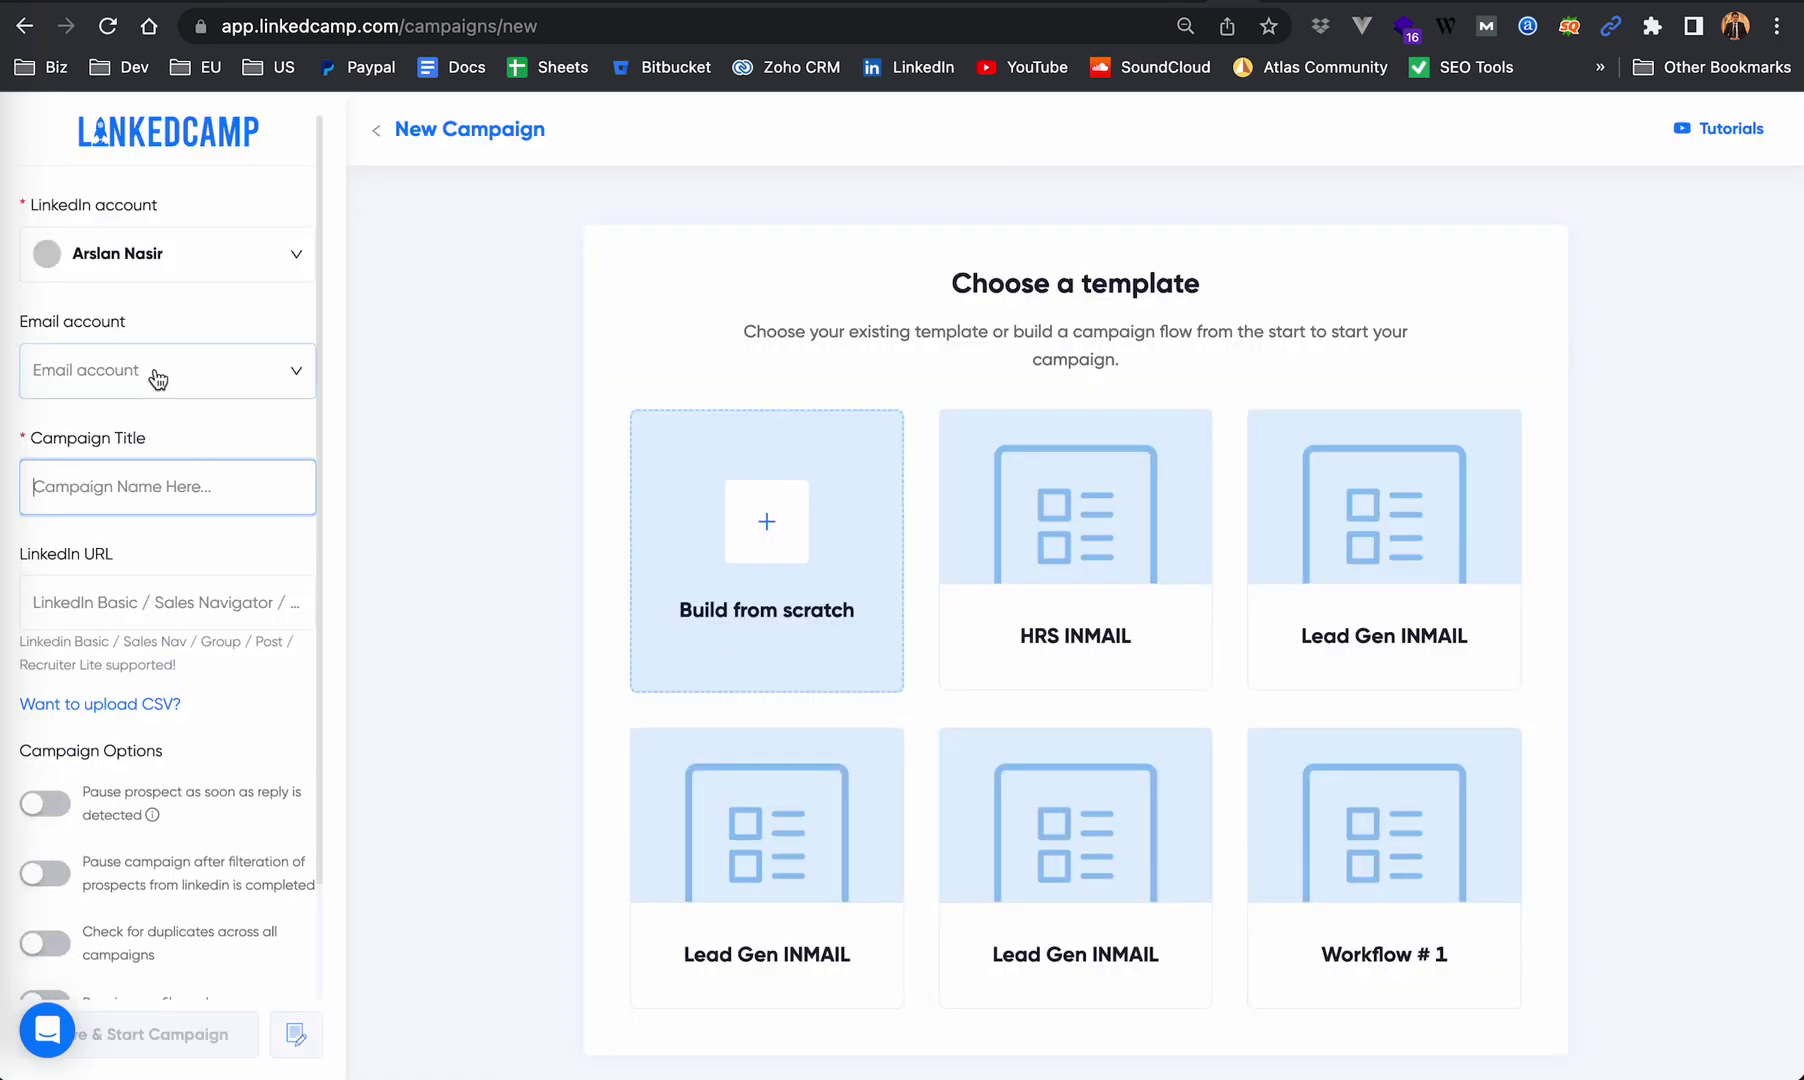
pyautogui.click(215, 256)
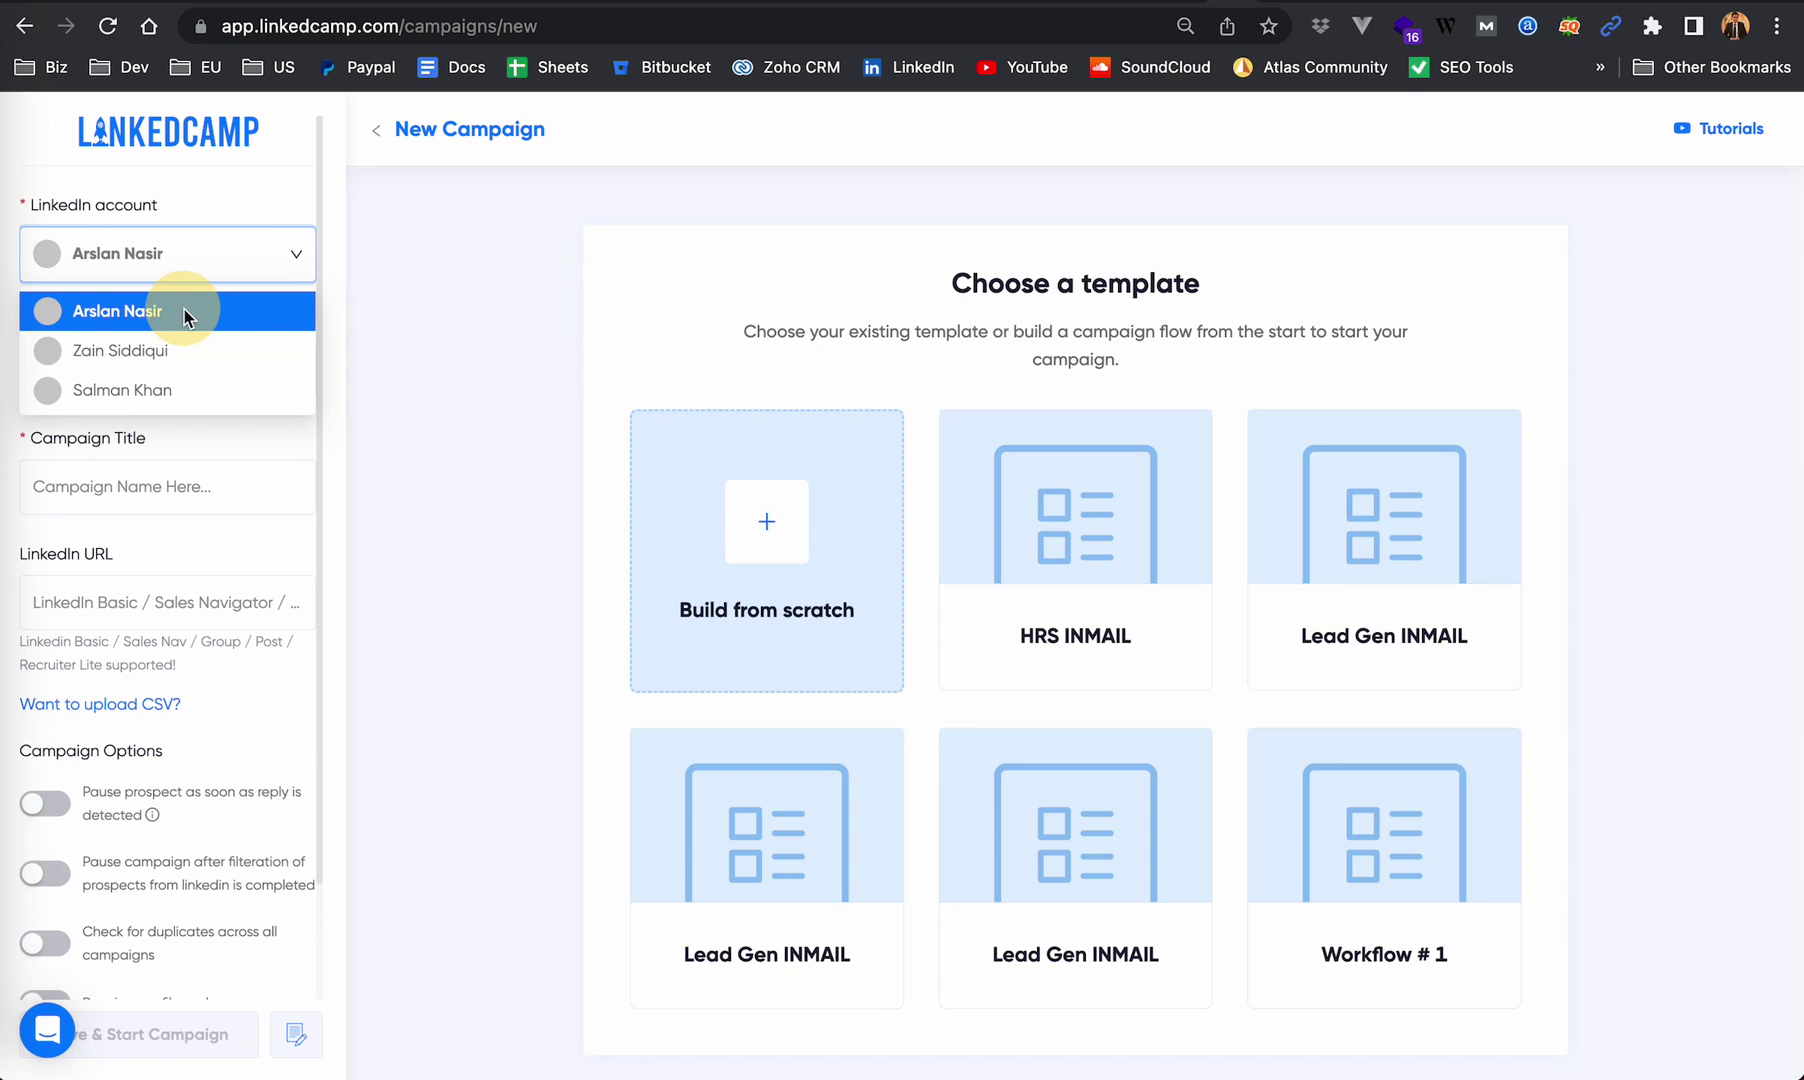
pyautogui.click(183, 307)
# Step: Title the campaign 'Test sales nav campaign' and paste the Sales Navigator URL as its source
pyautogui.click(185, 495)
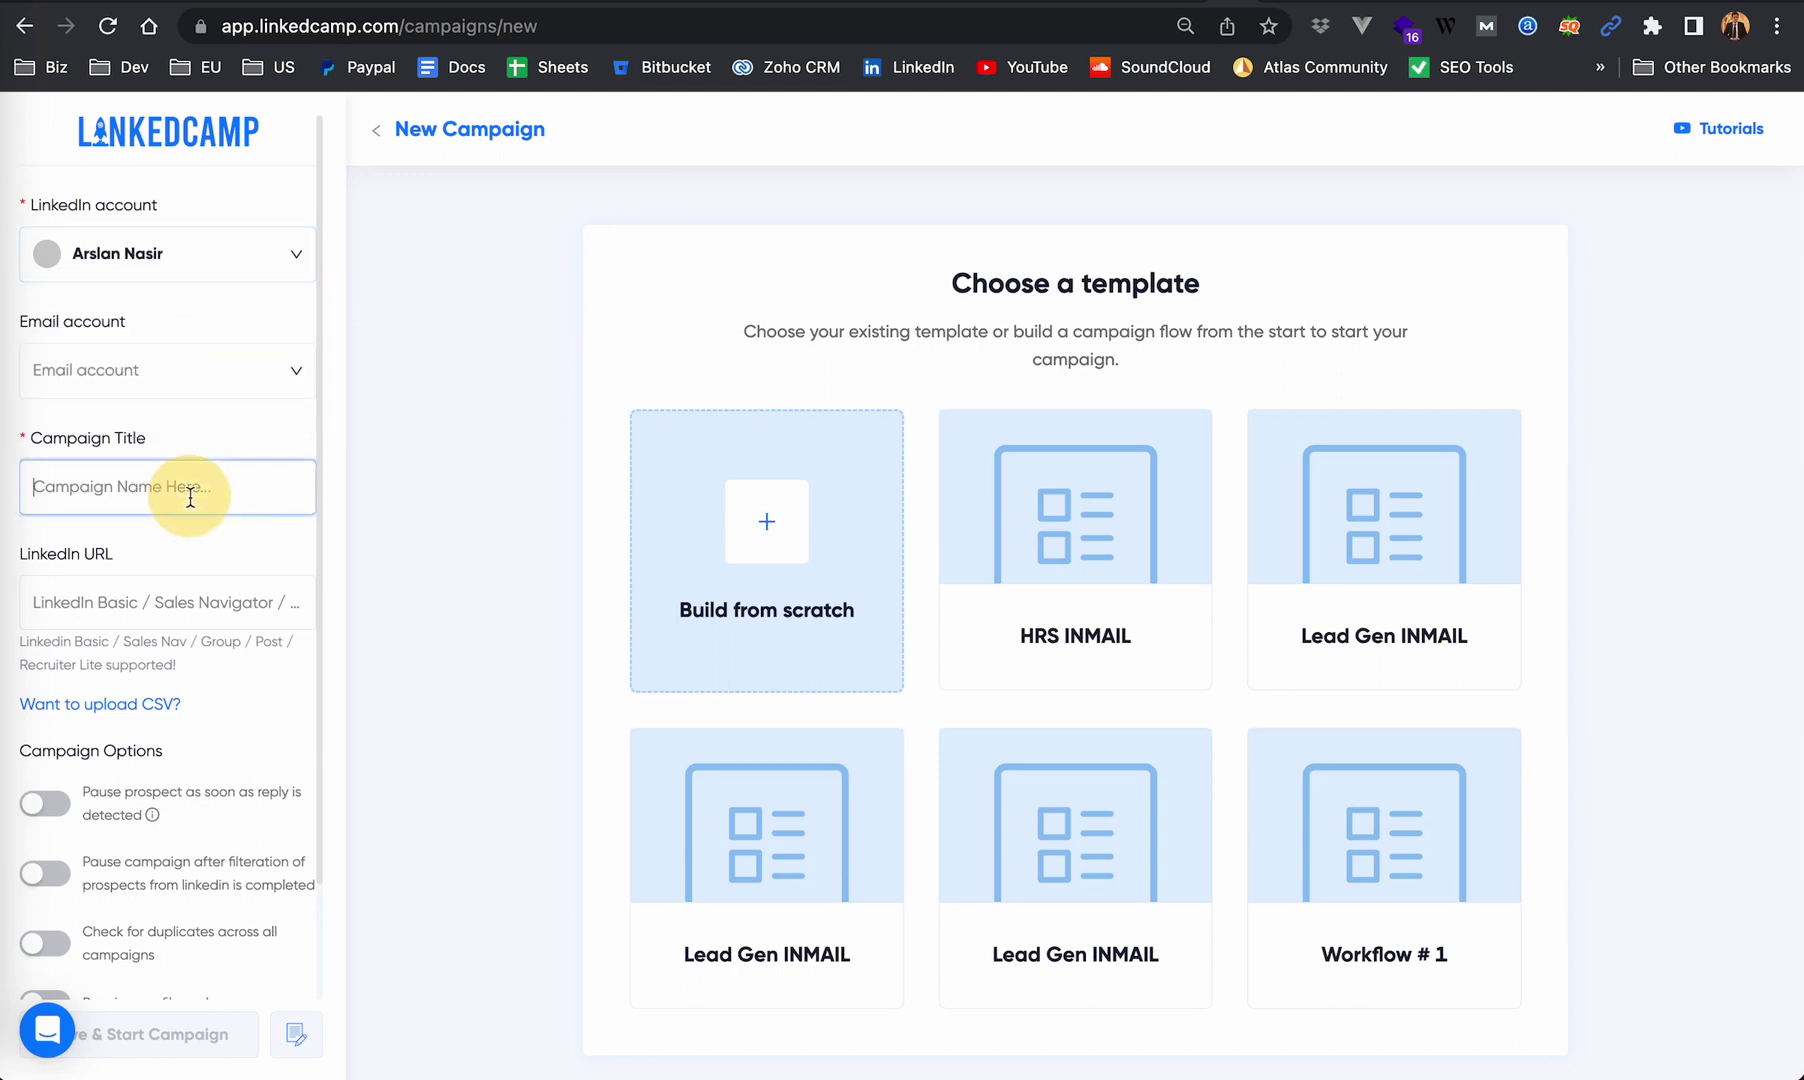
pyautogui.write('Test sales')
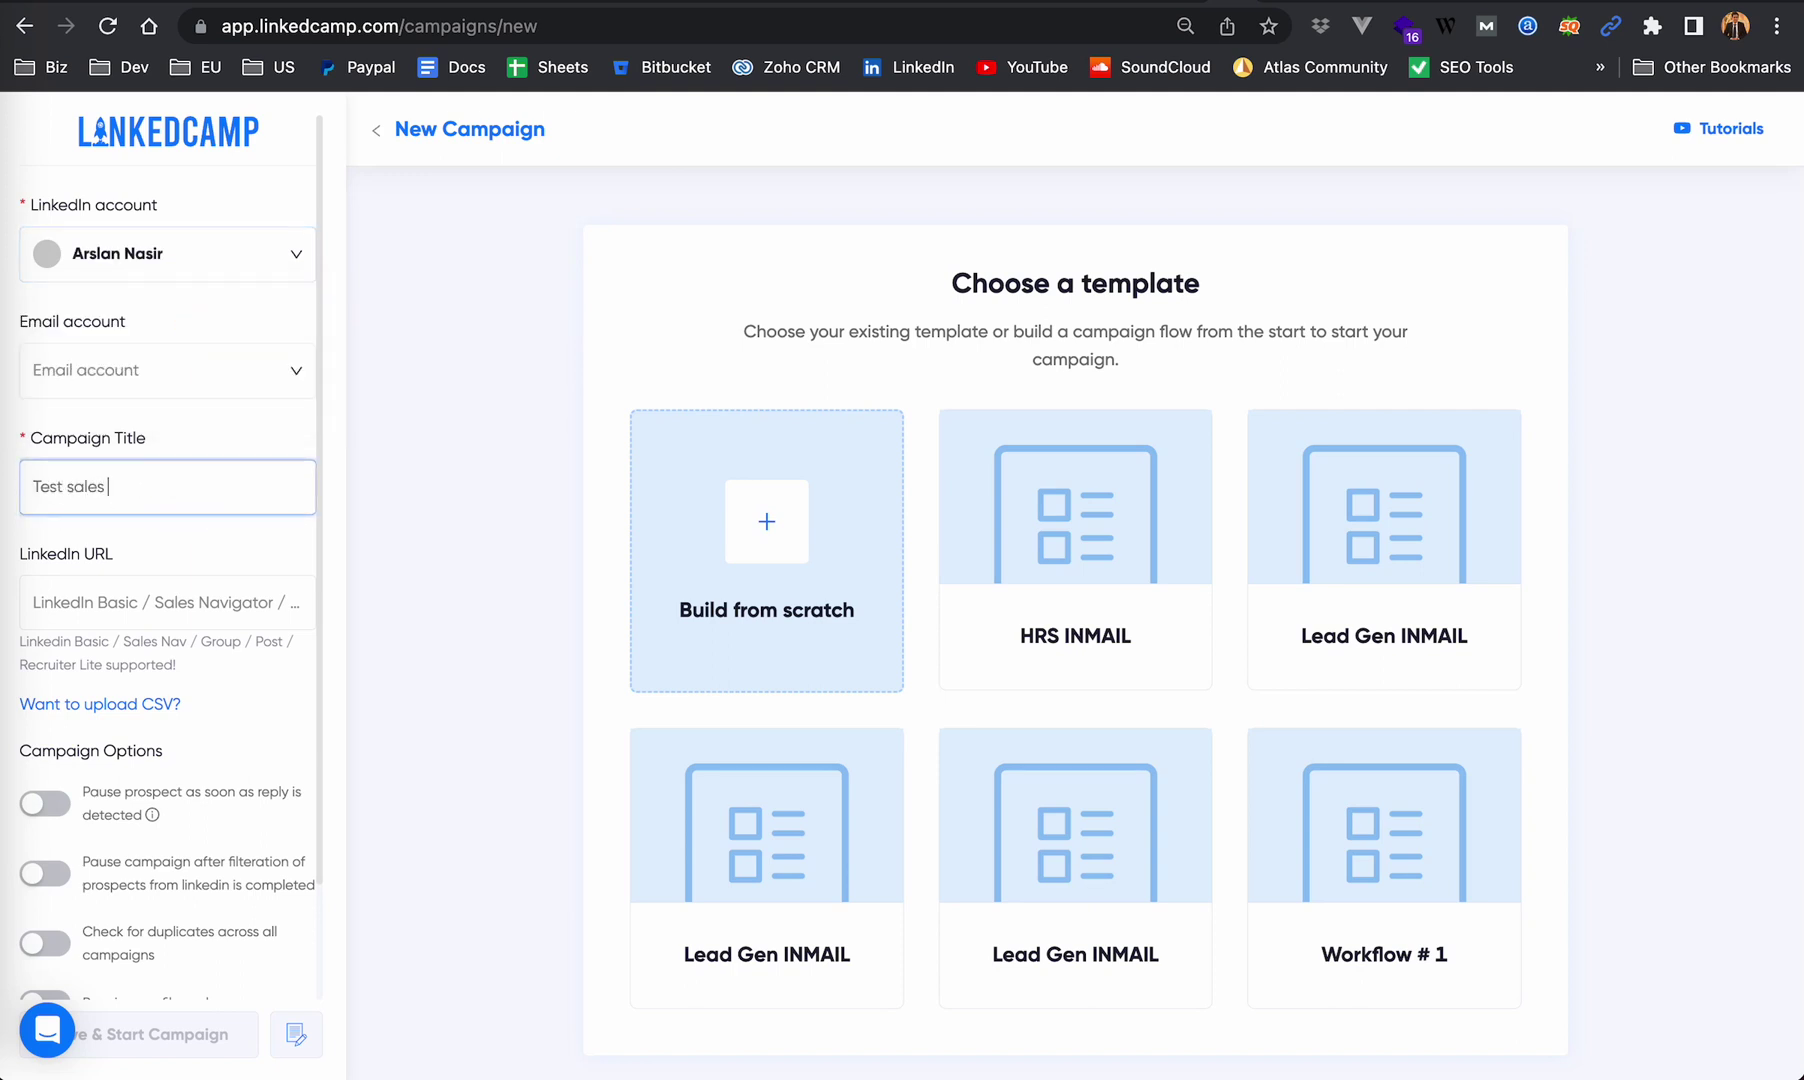
pyautogui.write(' nav campaign')
pyautogui.press('Tab')
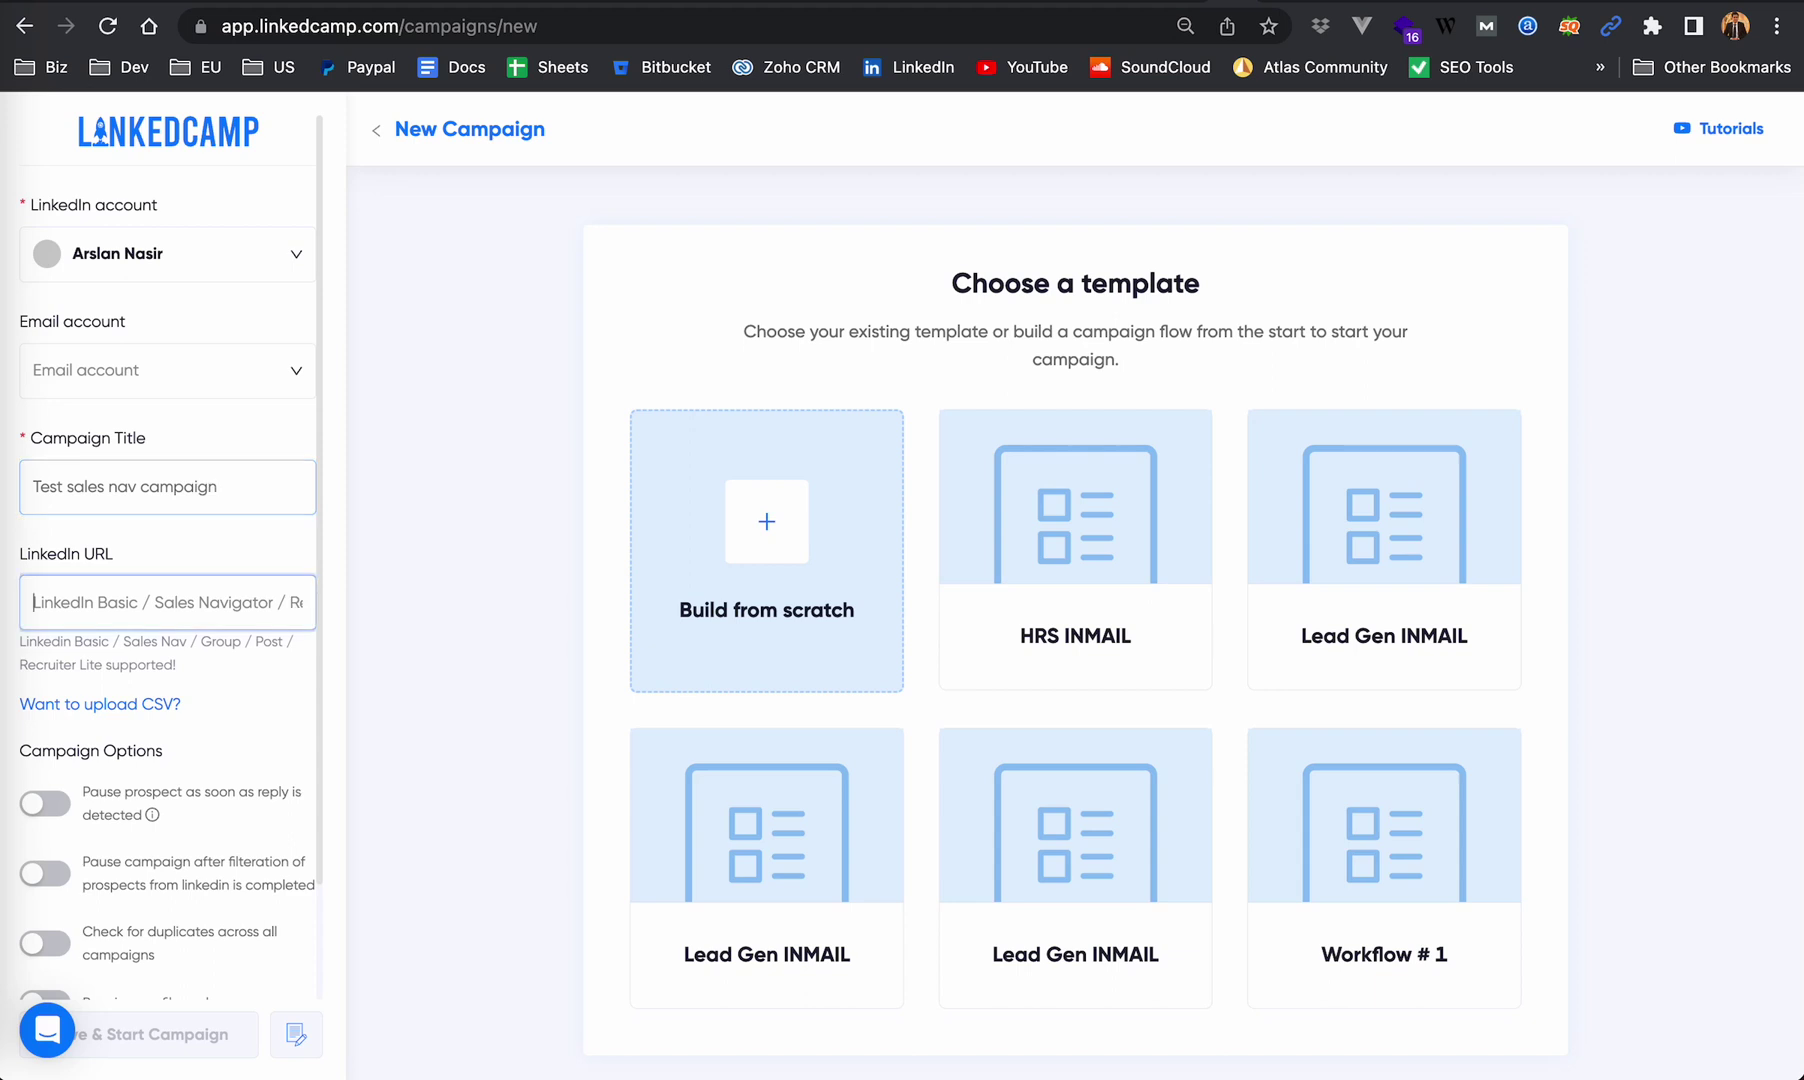
pyautogui.hotkey('ctrl', 'v')
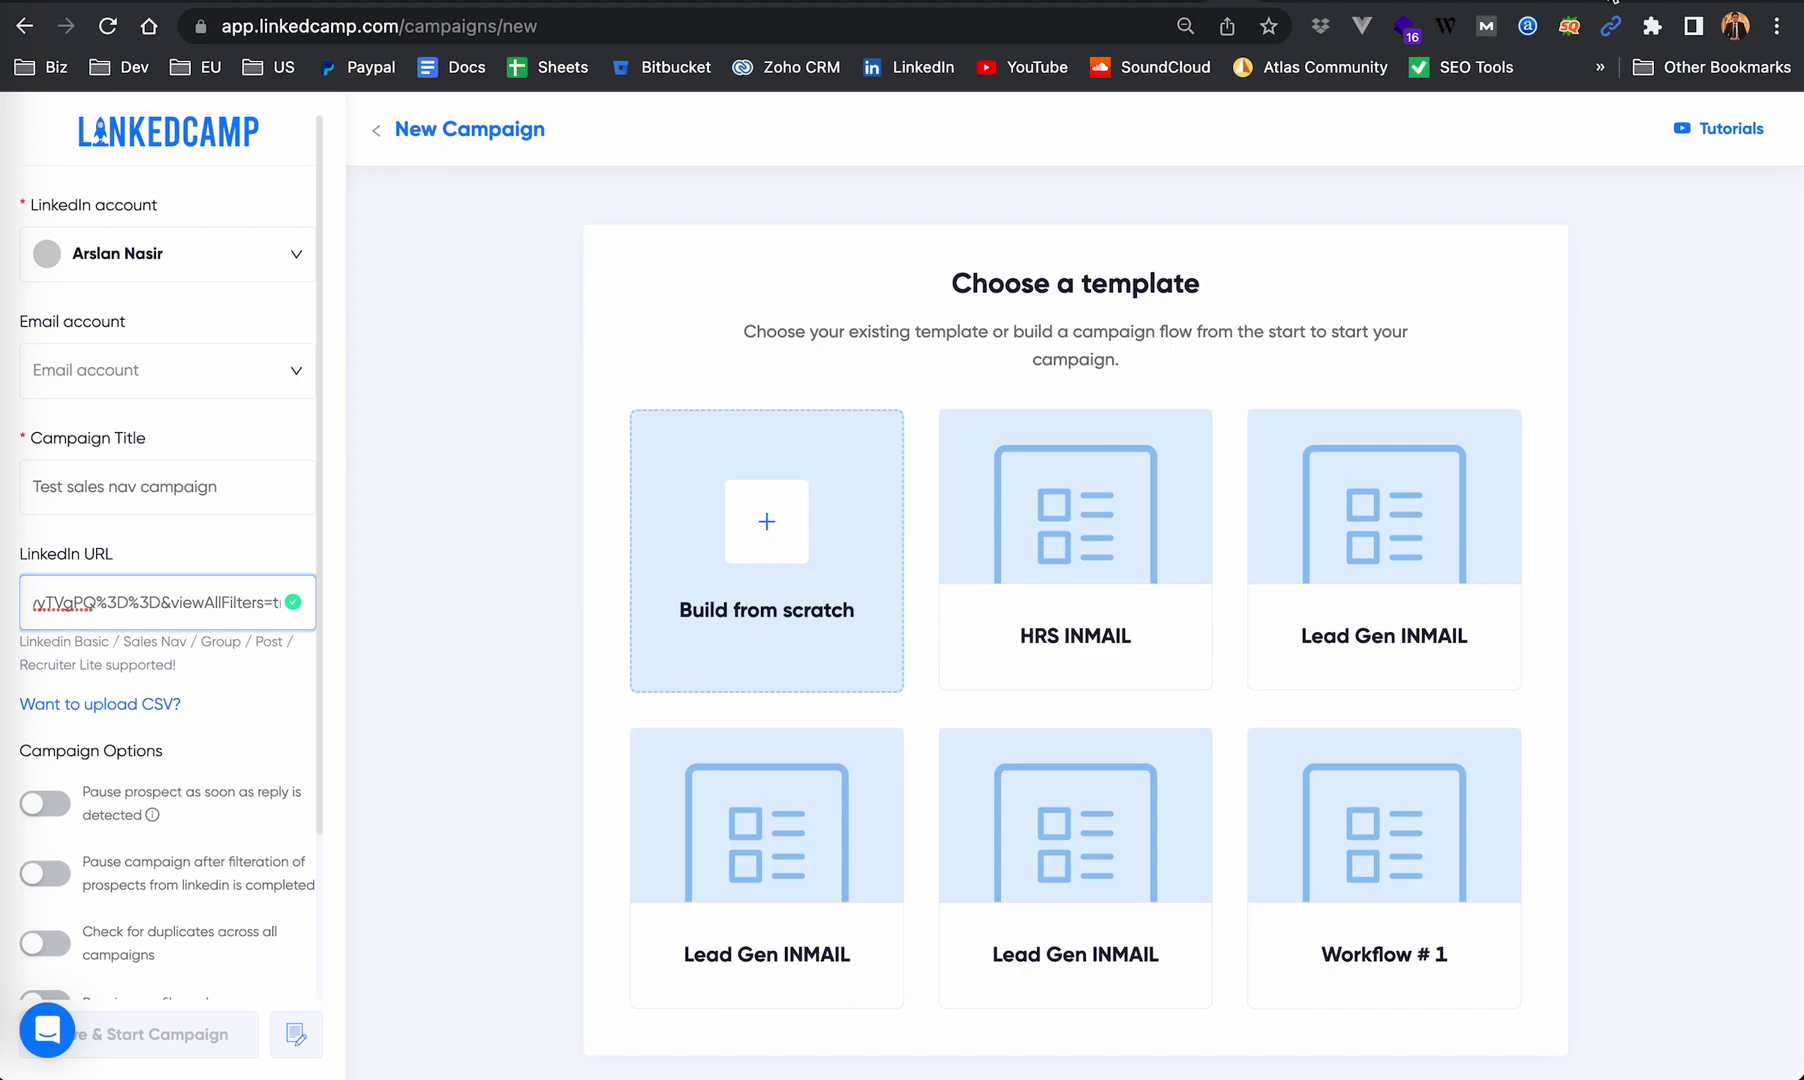
# Step: Expand the Sales Navigator Groups filter without adding any groups, then go back to LinkedCamp
pyautogui.click(1645, 5)
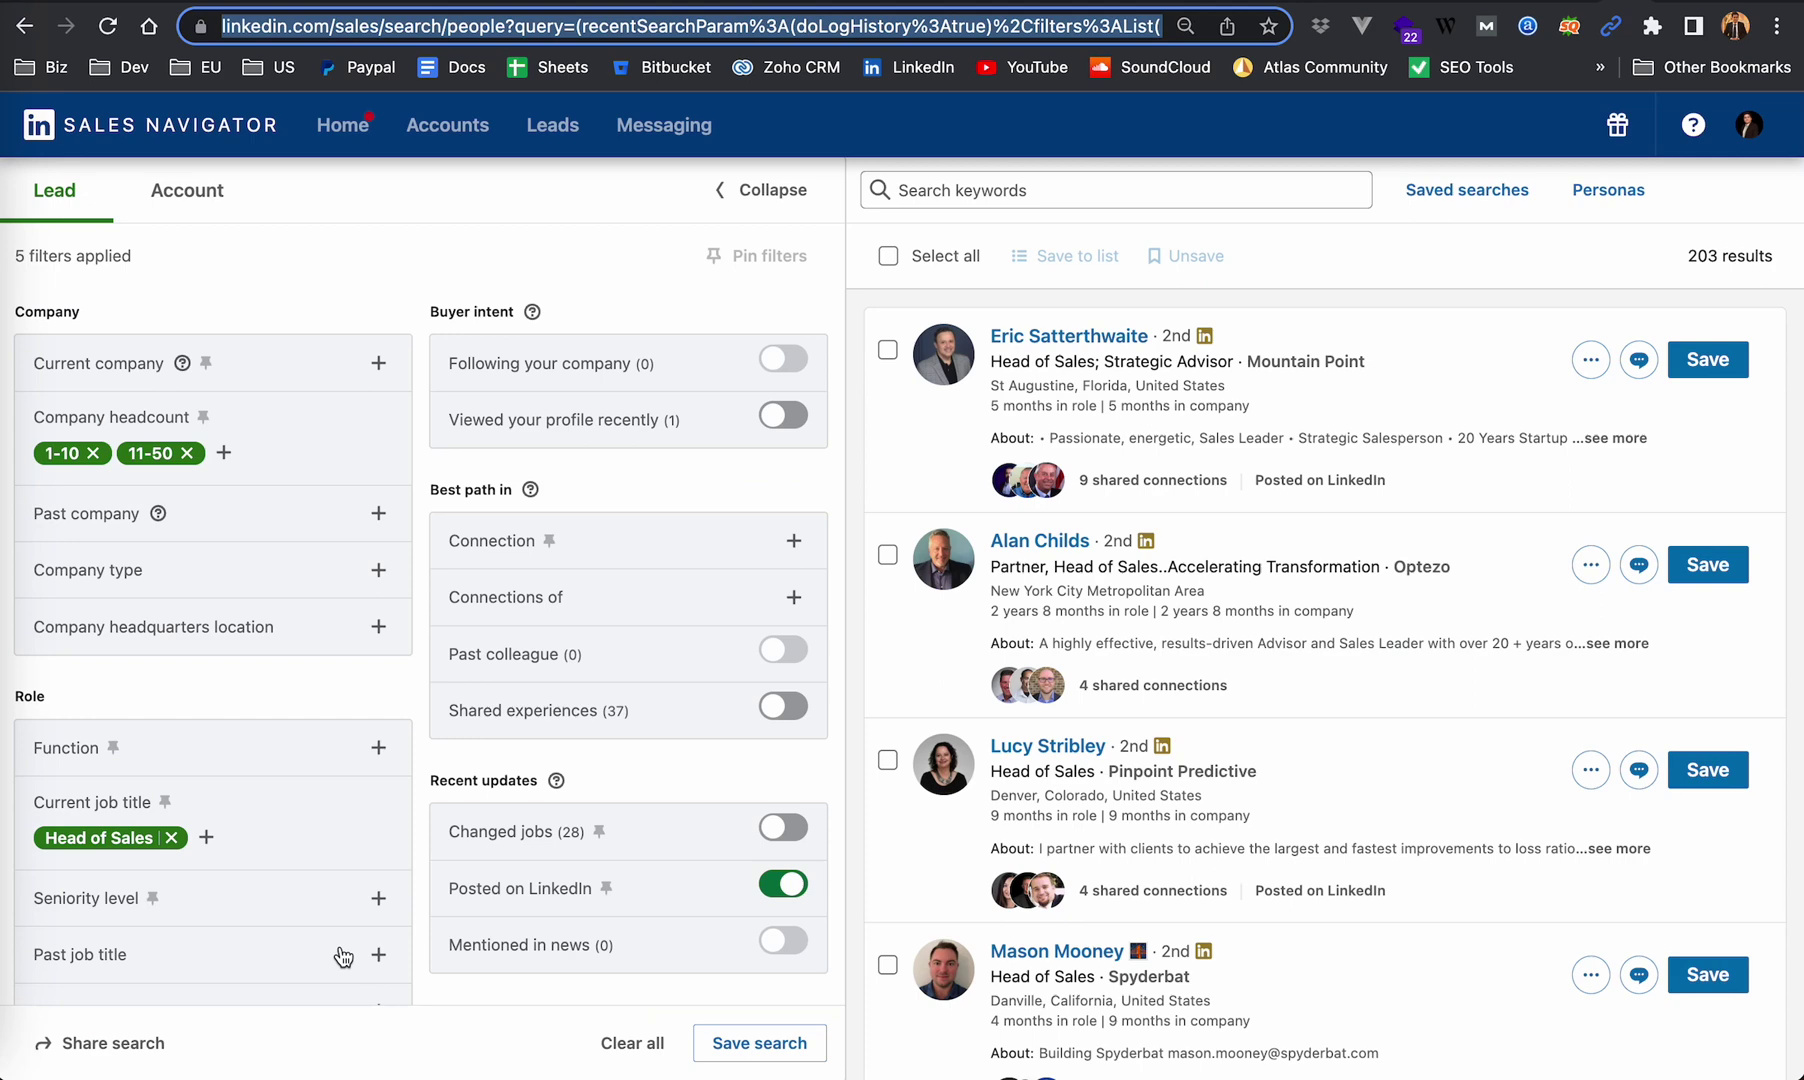
pyautogui.scroll(-4, 230, 843)
pyautogui.scroll(-5, 230, 843)
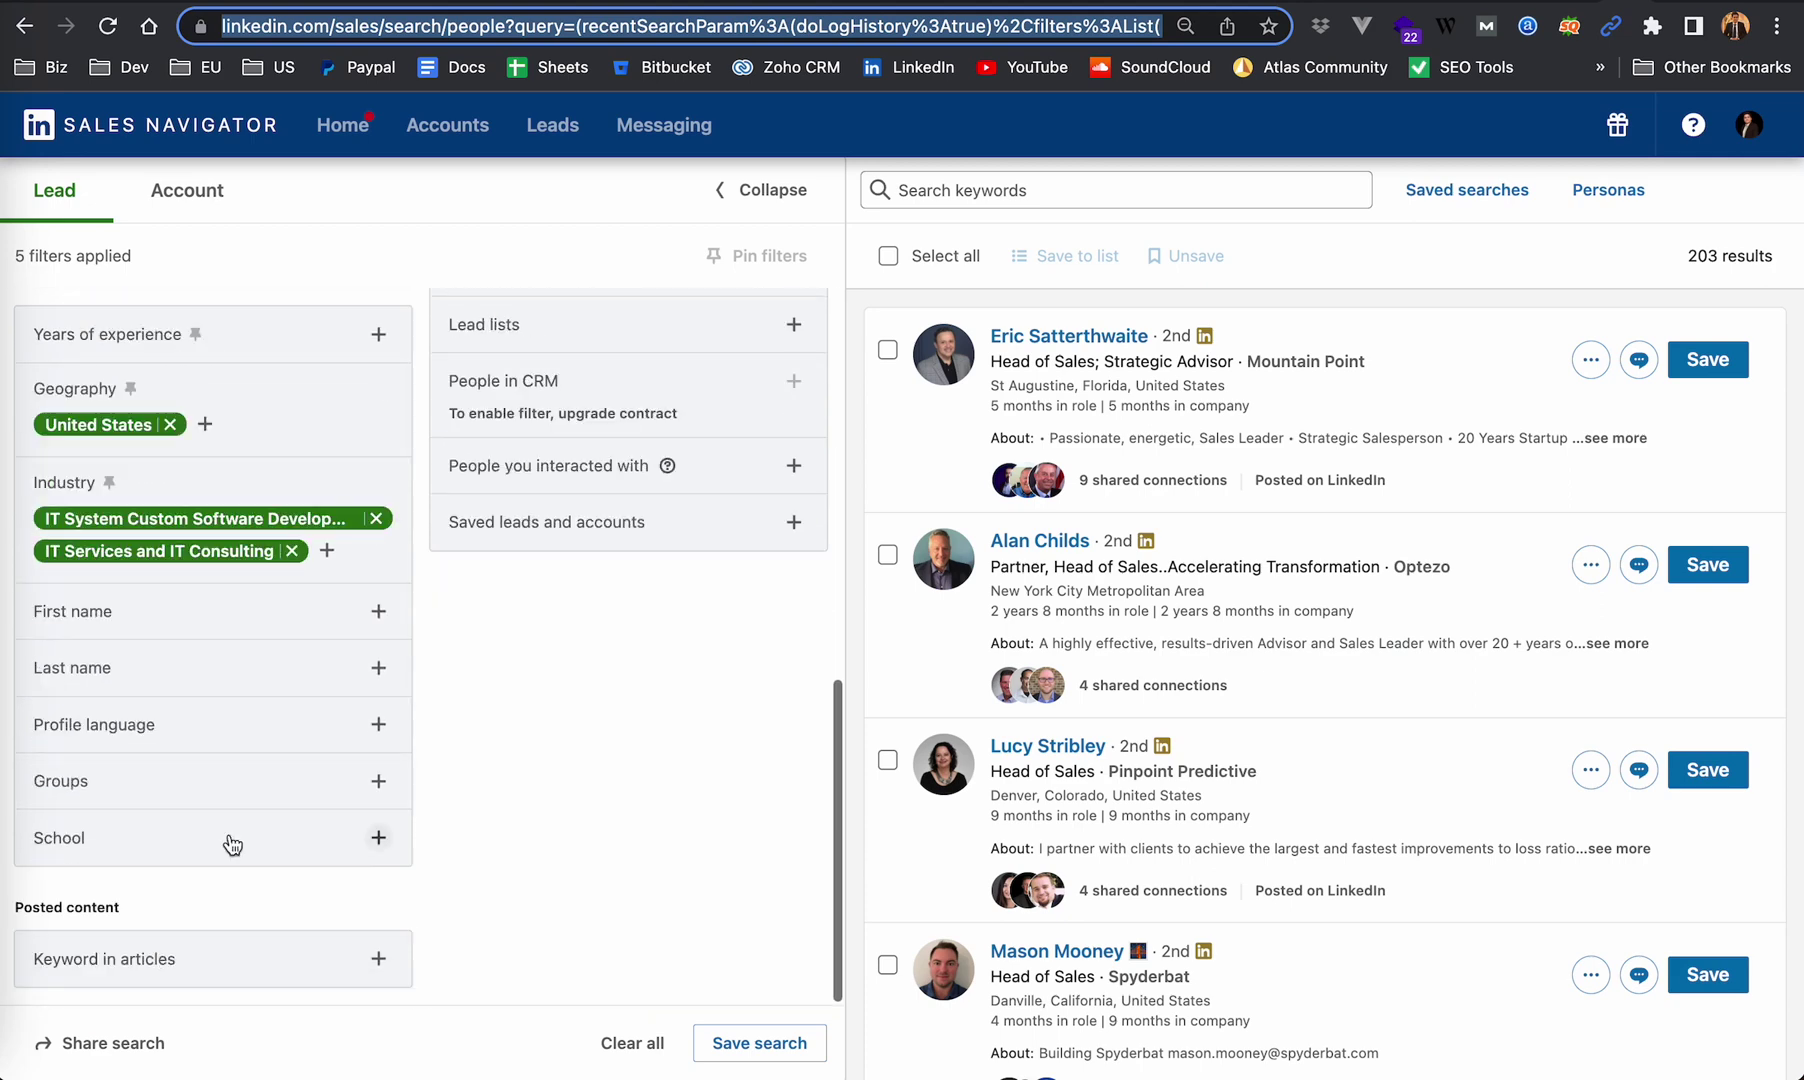
pyautogui.click(78, 788)
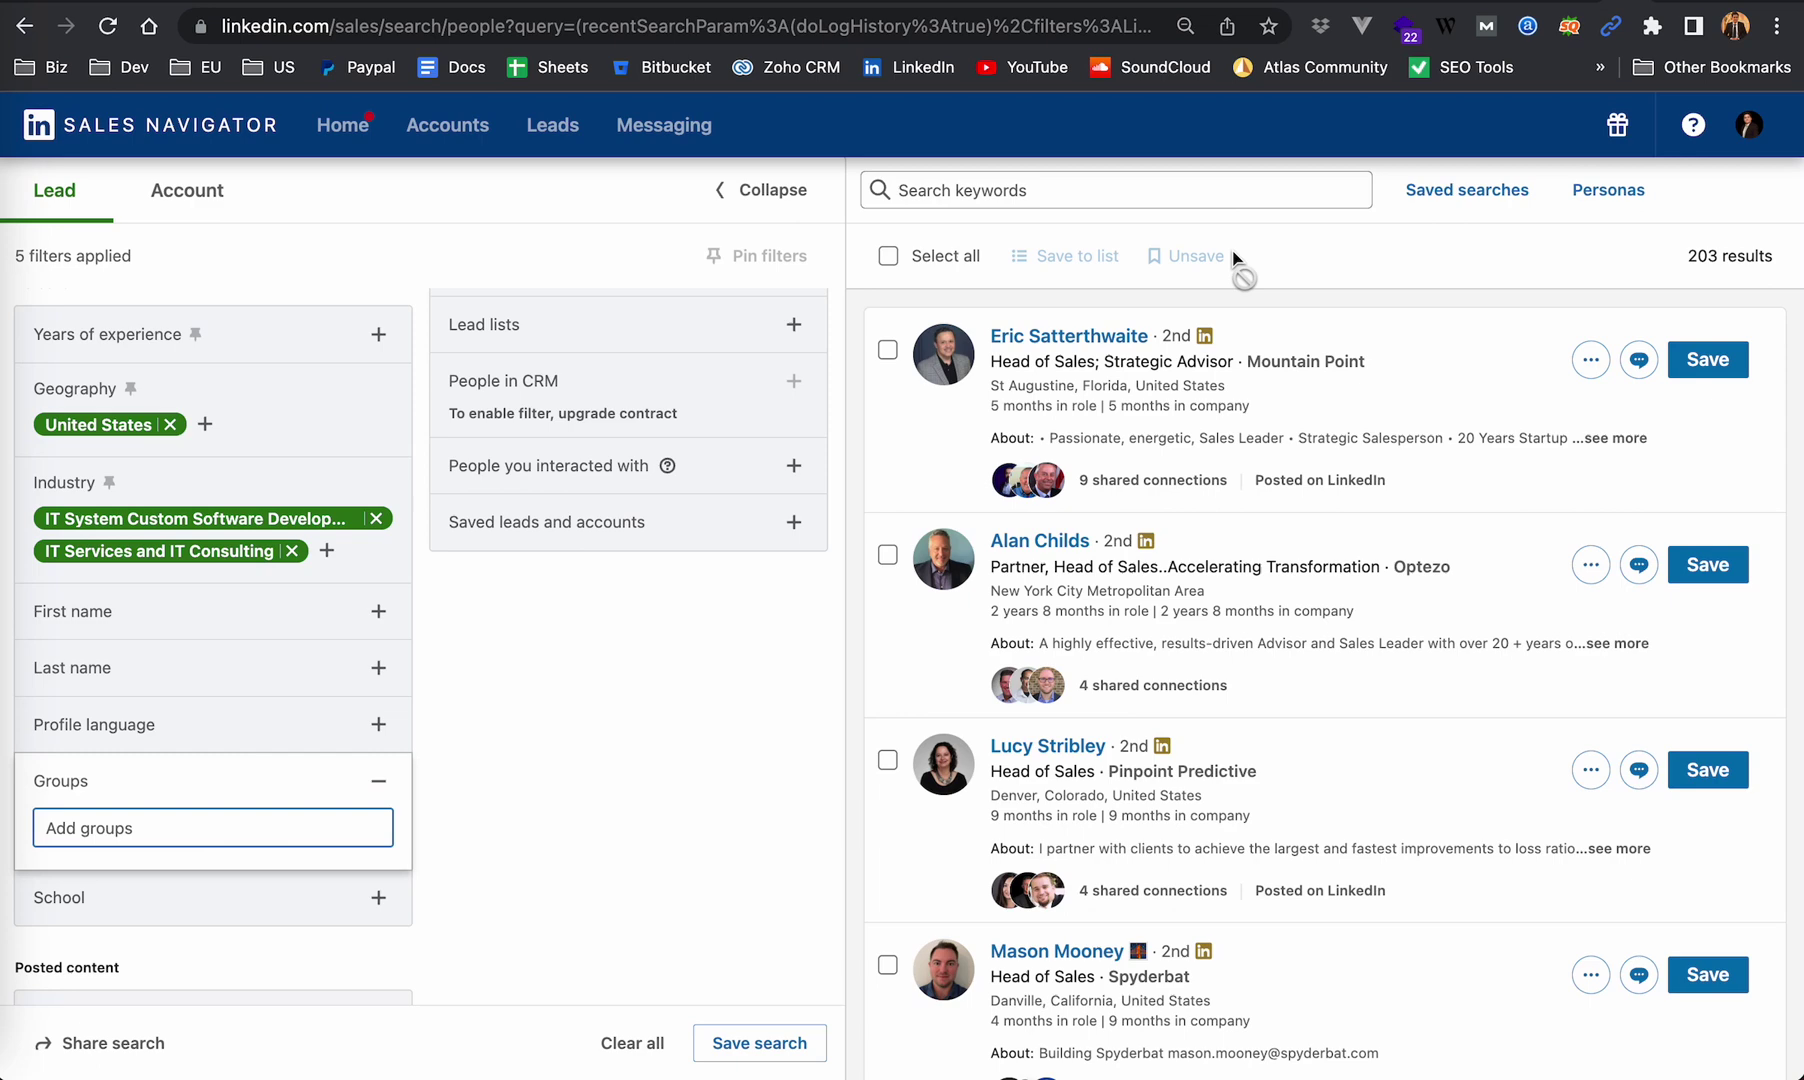
pyautogui.click(1226, 4)
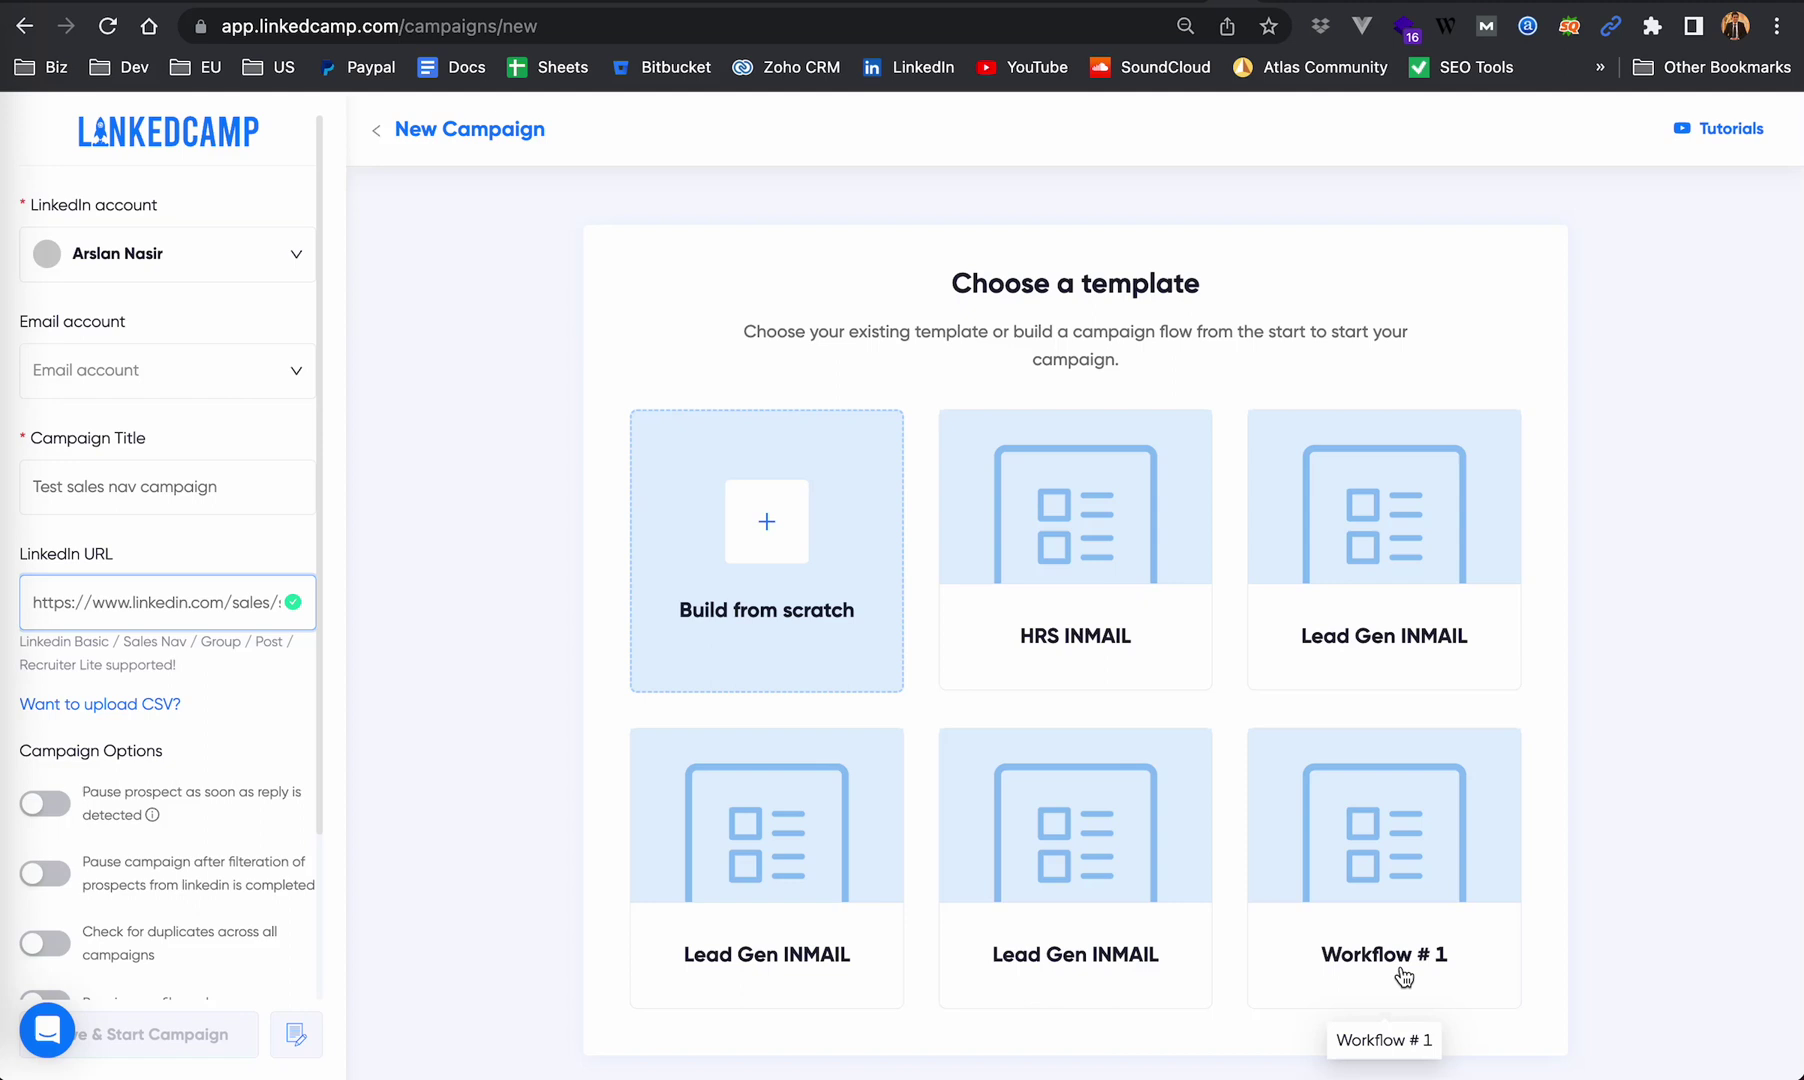
# Step: Start a blank flow with Connect, an If Connected check, and a Message on its Yes branch
pyautogui.click(776, 590)
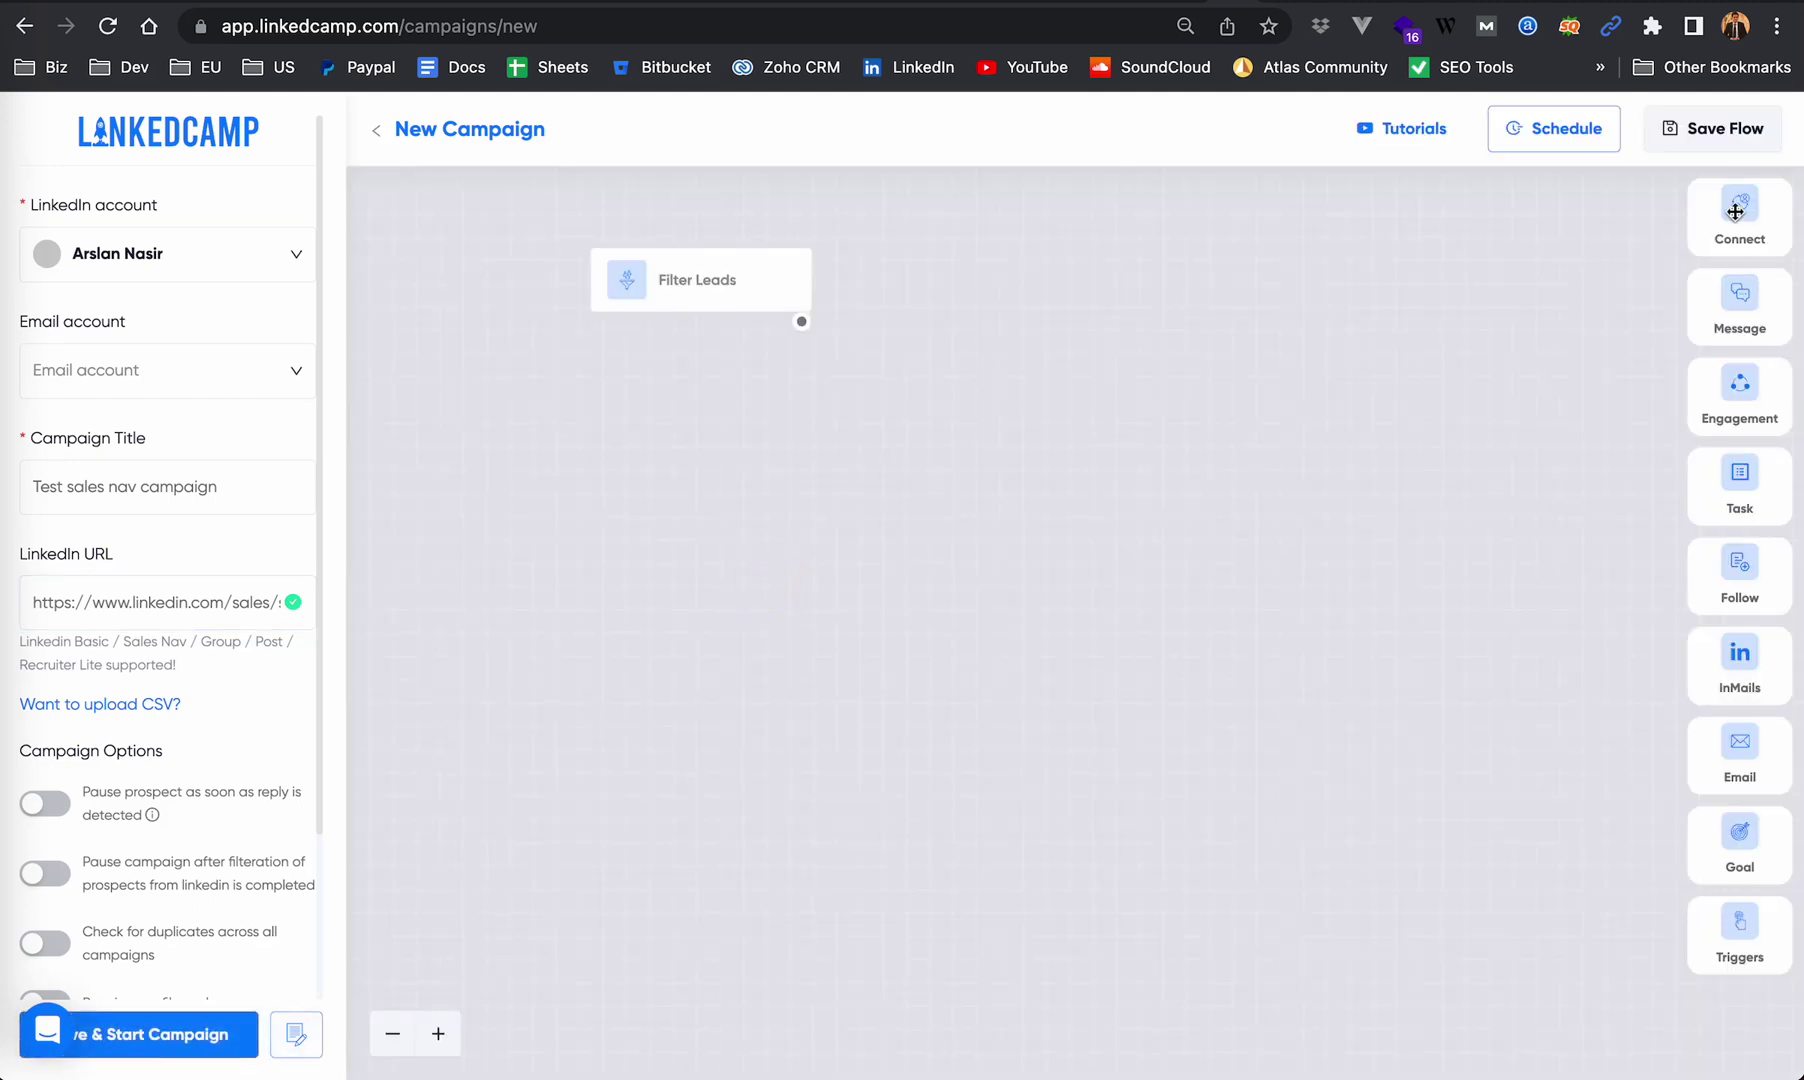
pyautogui.moveTo(1735, 210); pyautogui.dragTo(770, 347)
pyautogui.click(1735, 945)
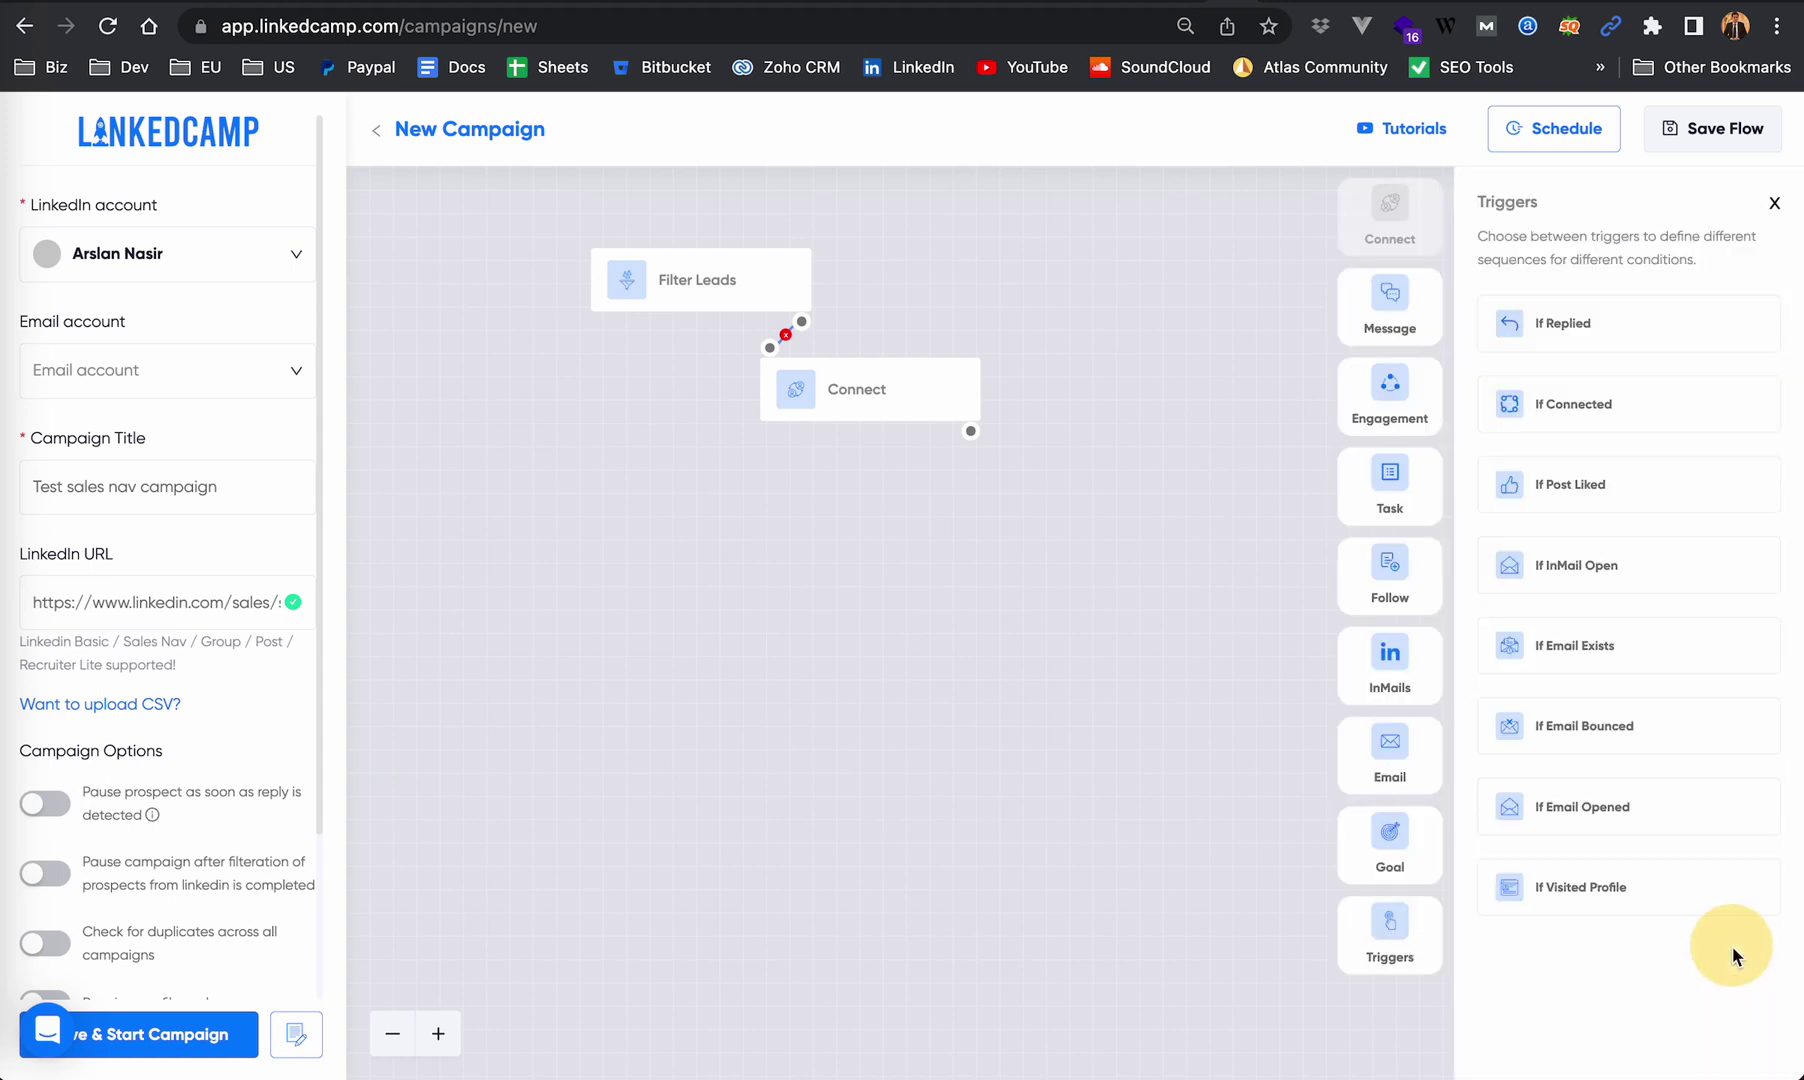
pyautogui.moveTo(1548, 419); pyautogui.dragTo(862, 522)
pyautogui.moveTo(970, 432); pyautogui.dragTo(838, 483)
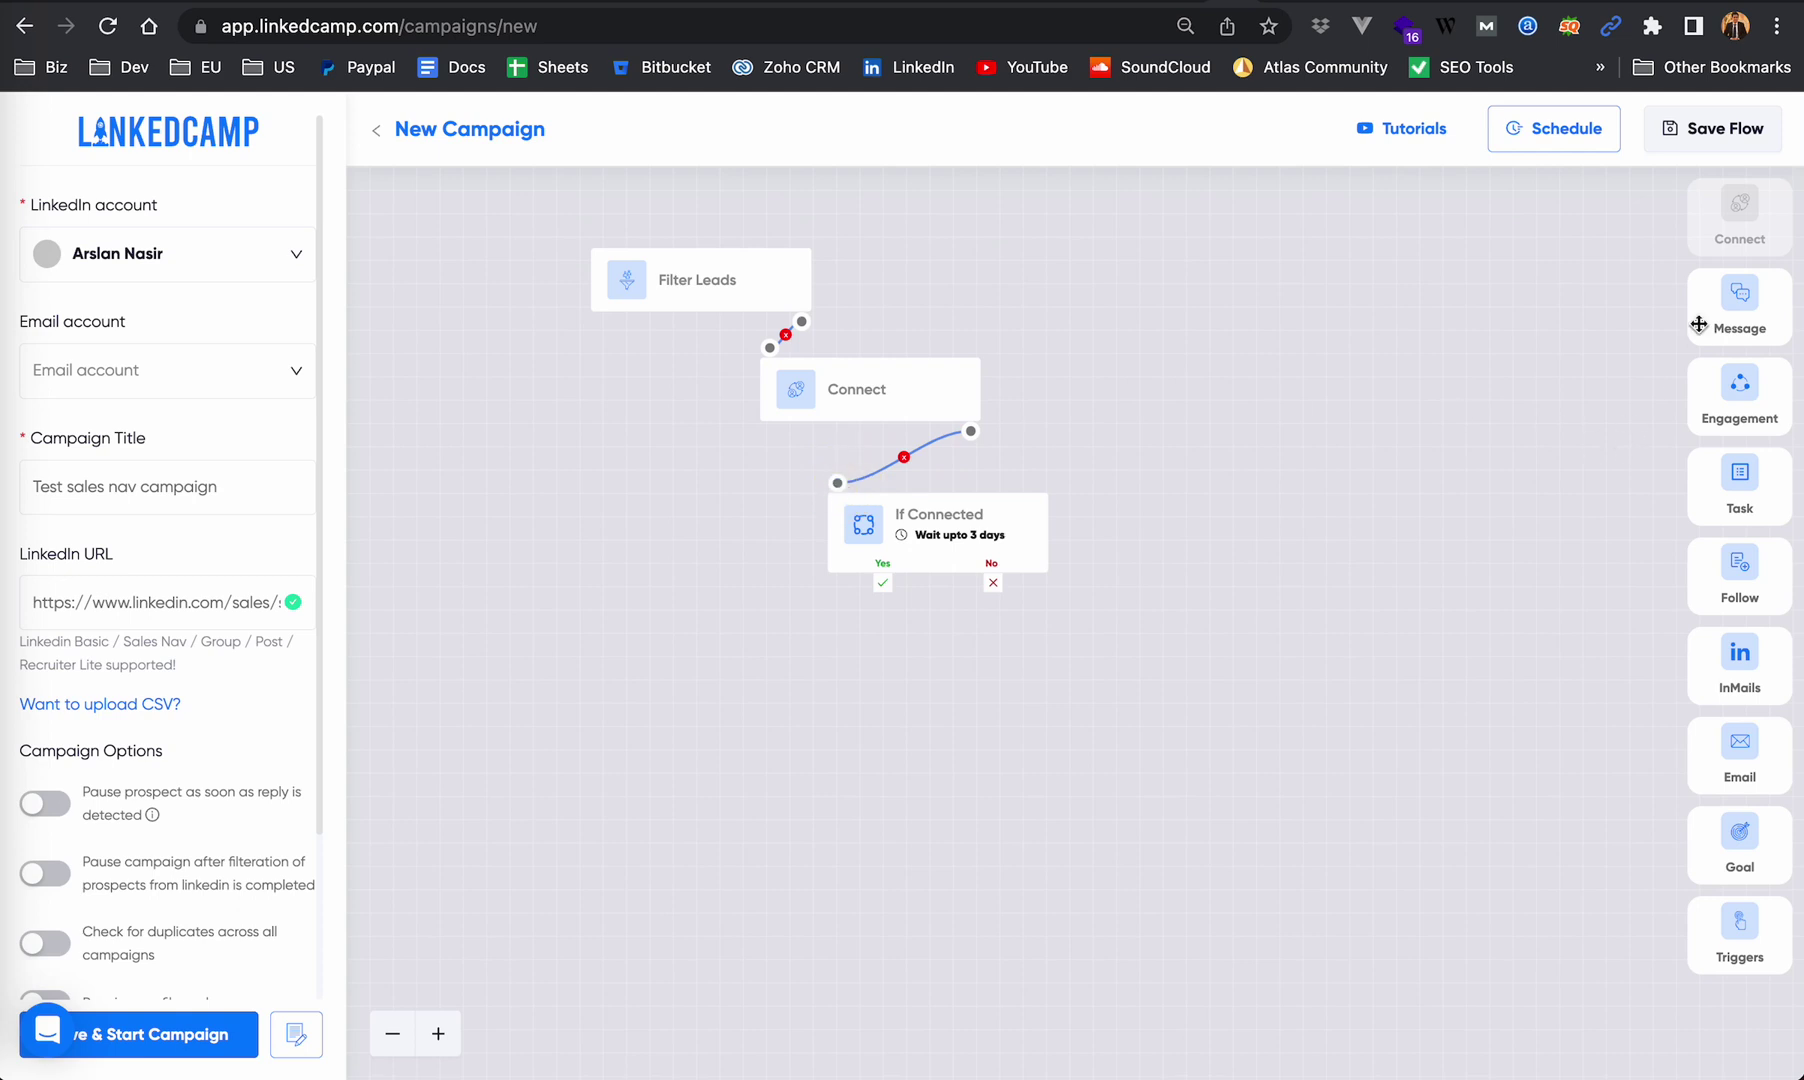
pyautogui.moveTo(1705, 325); pyautogui.dragTo(745, 700)
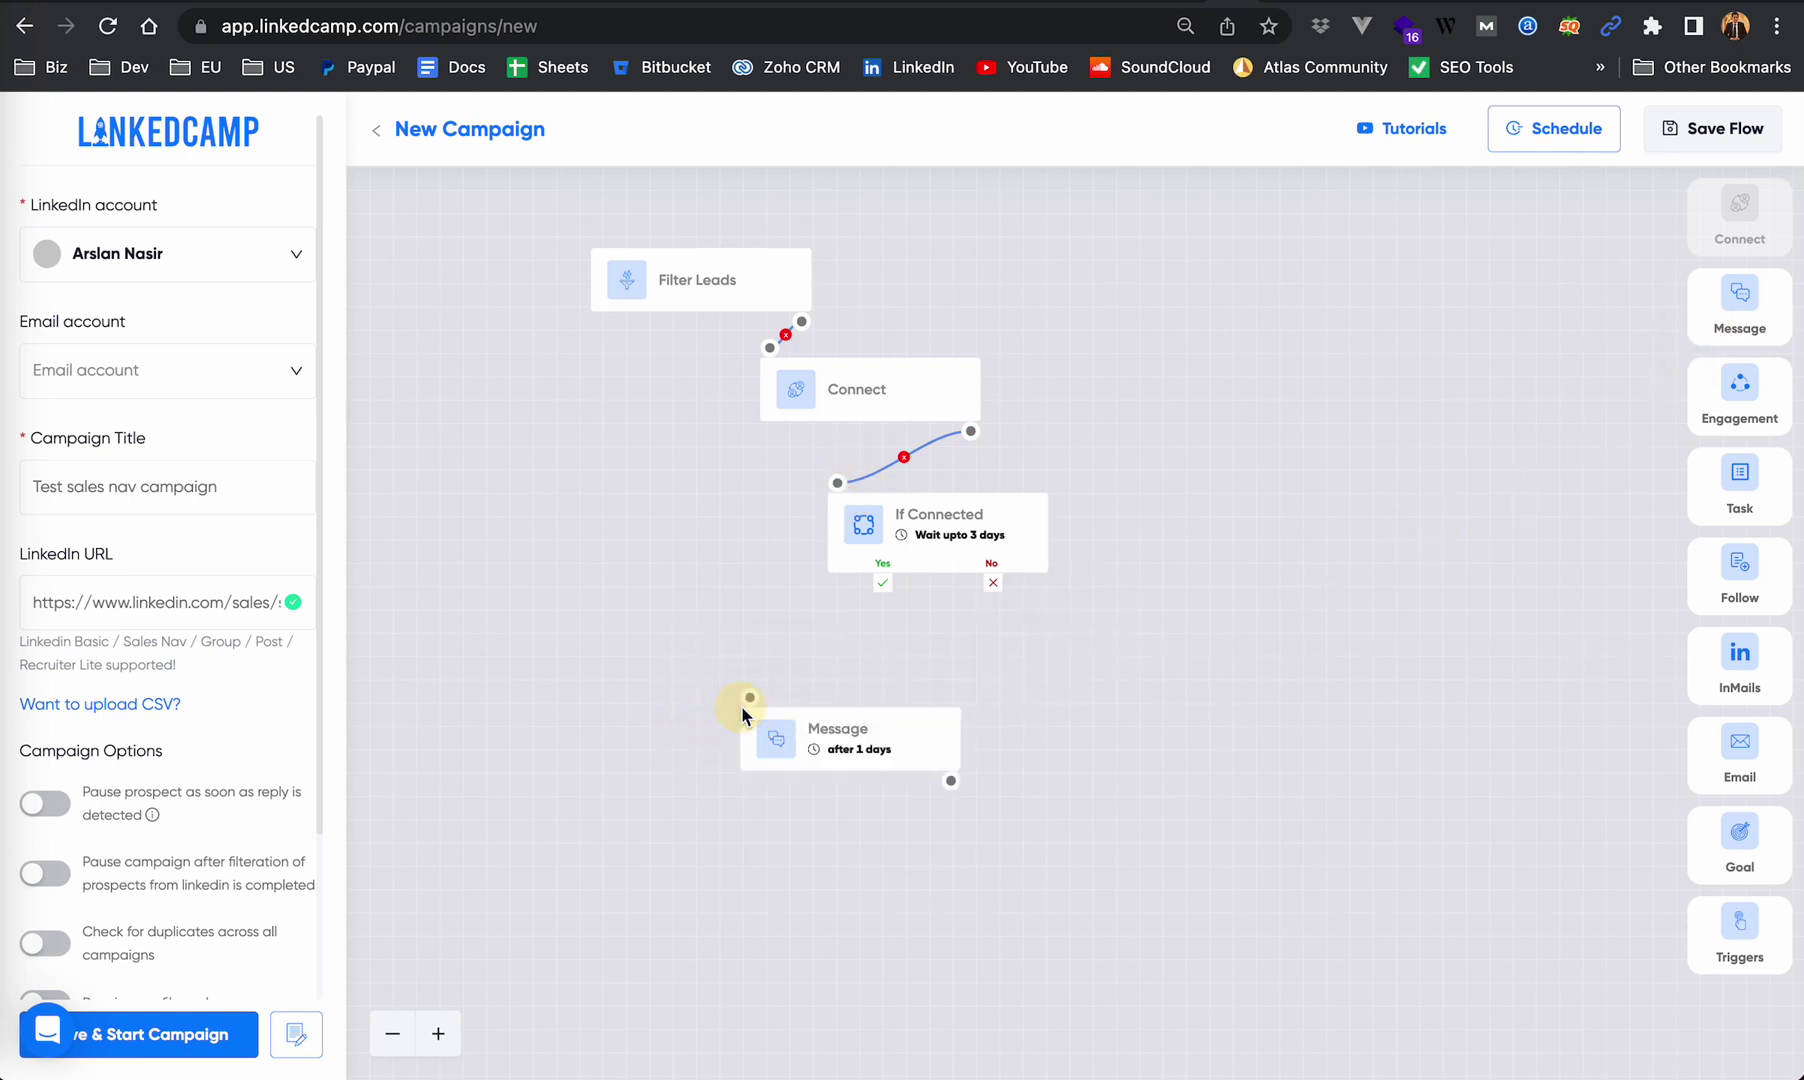
pyautogui.moveTo(878, 592); pyautogui.dragTo(757, 697)
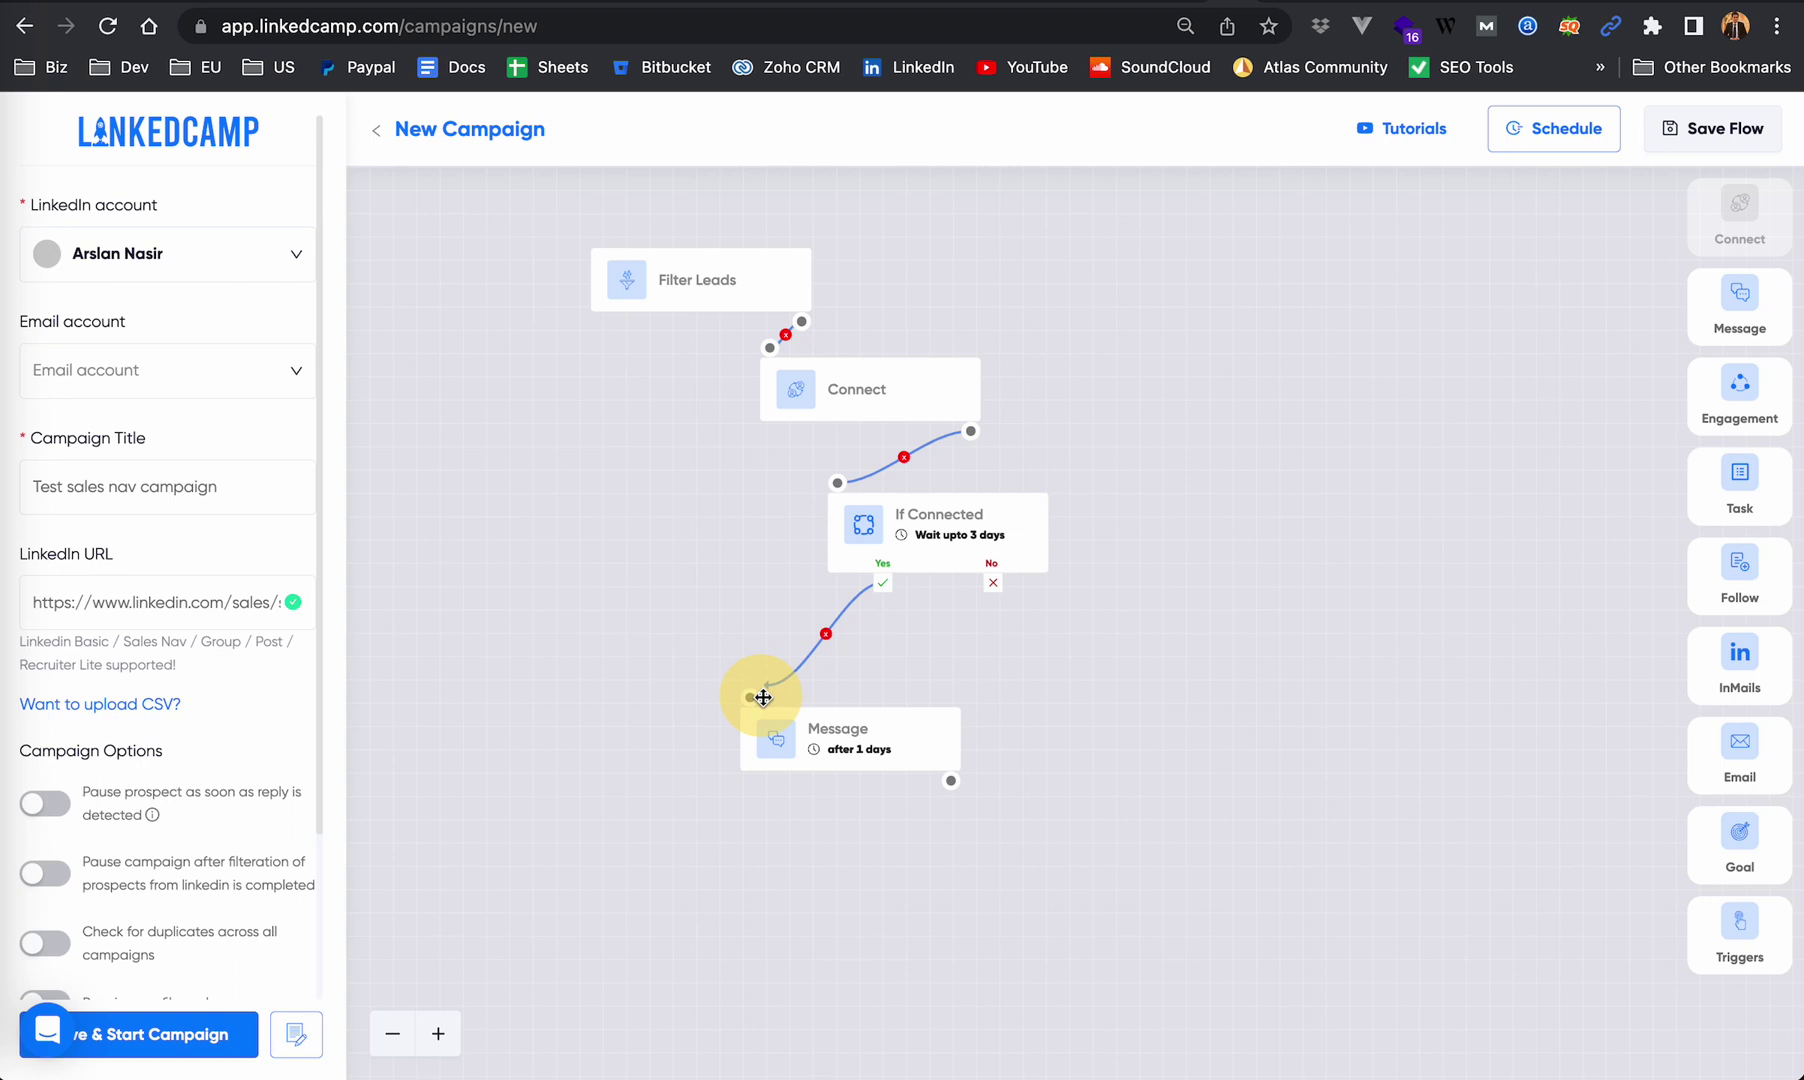
pyautogui.moveTo(884, 590); pyautogui.dragTo(818, 612)
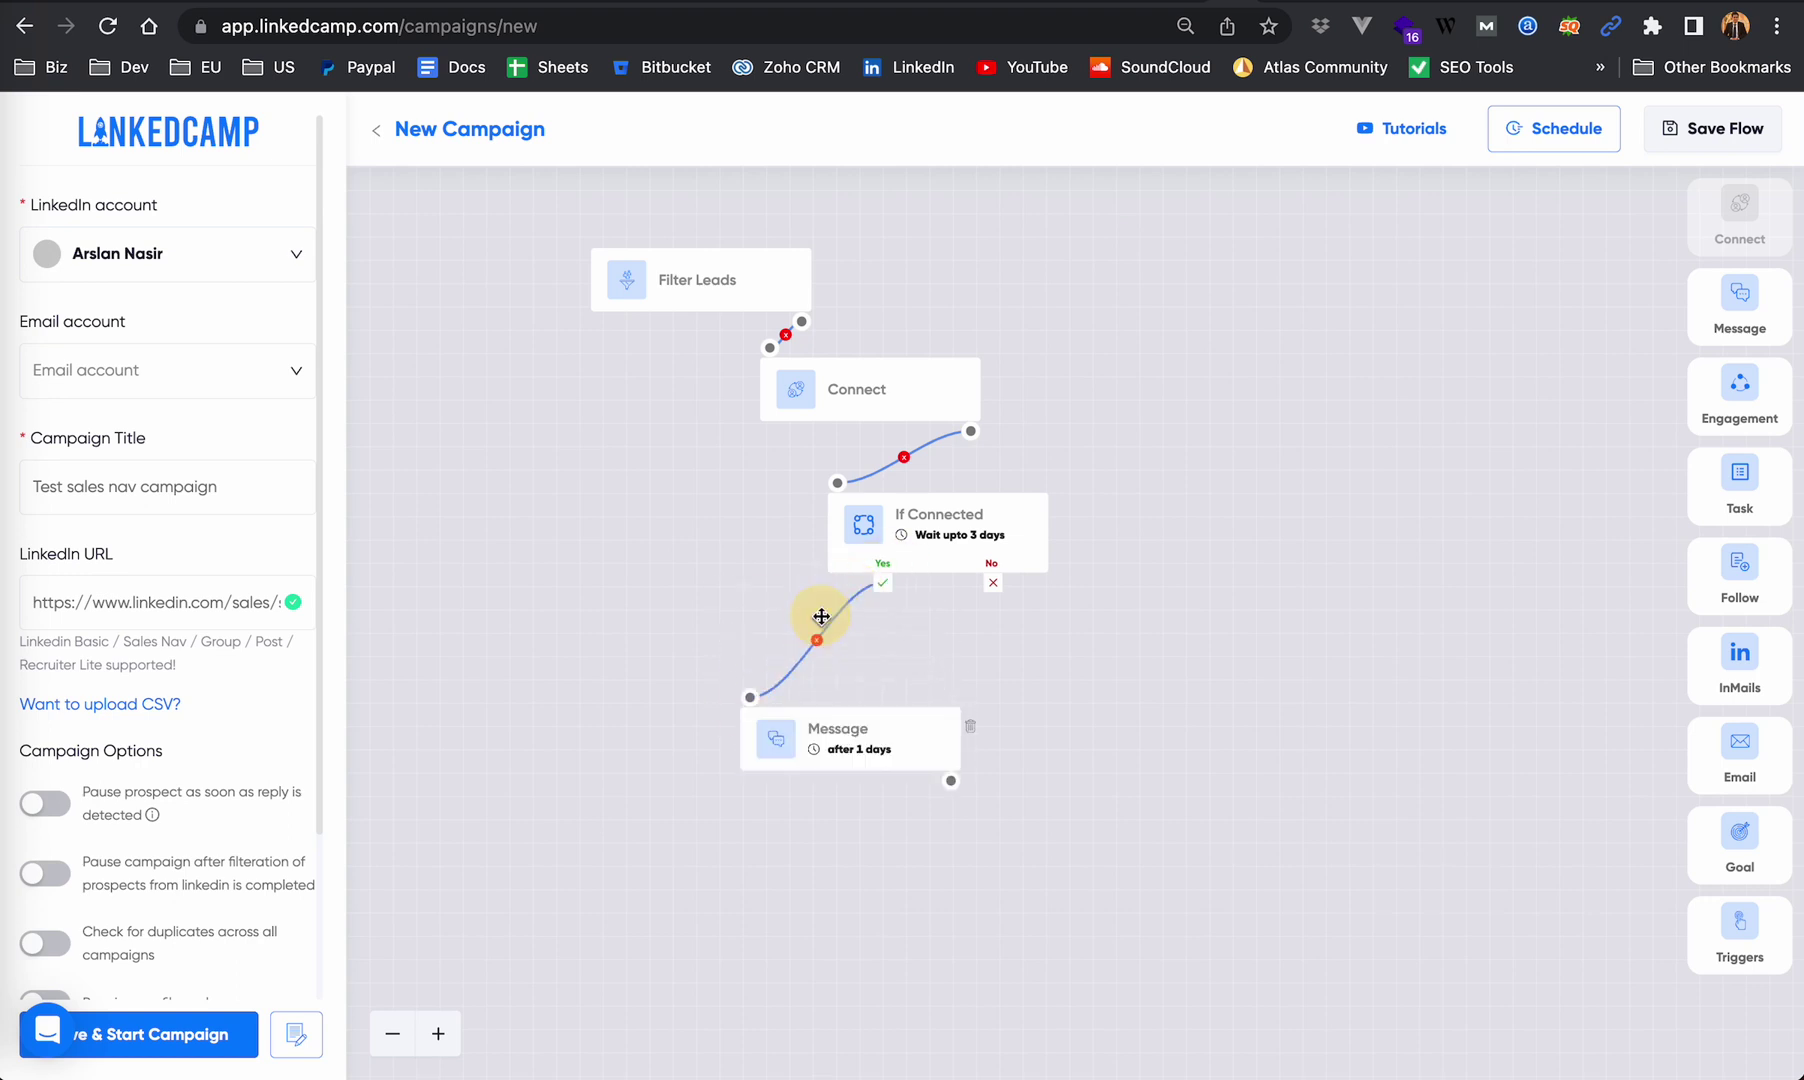
# Step: Add an If Replied check after the Message, with a follow-up Message on its No branch
pyautogui.click(1740, 922)
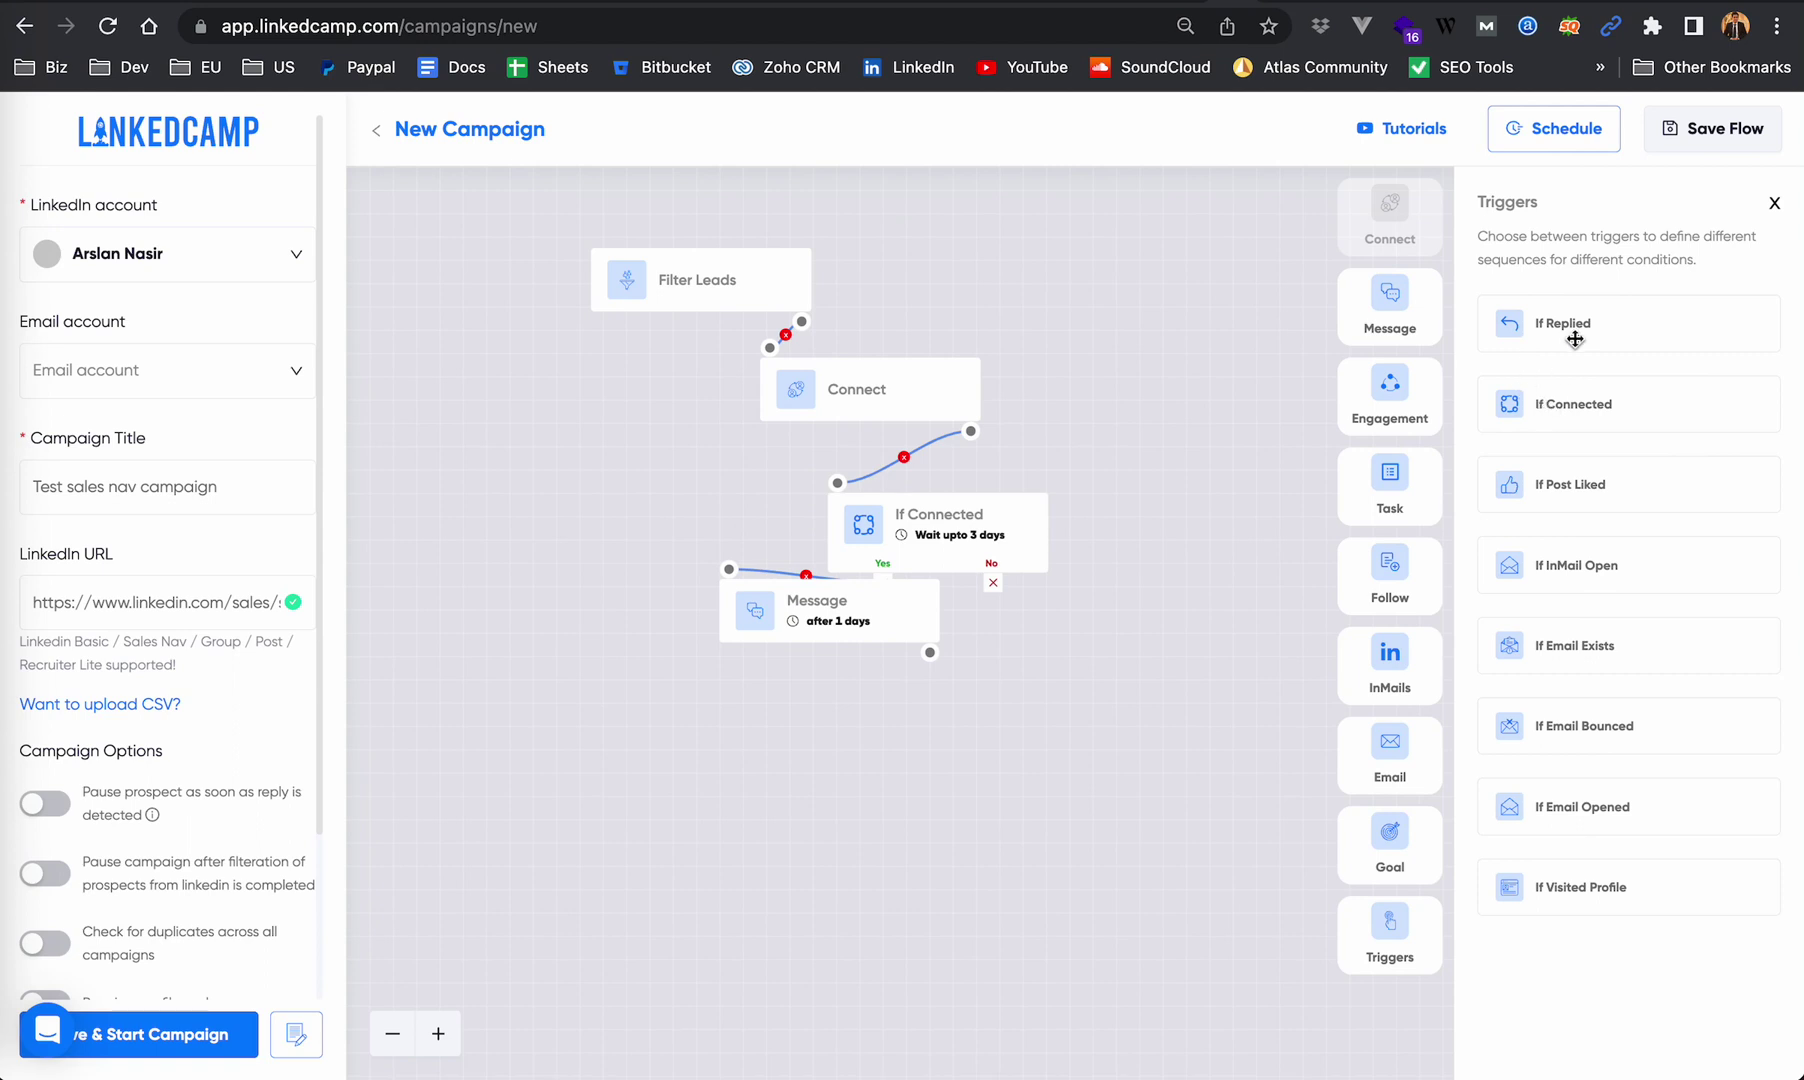
pyautogui.moveTo(1566, 334); pyautogui.dragTo(758, 734)
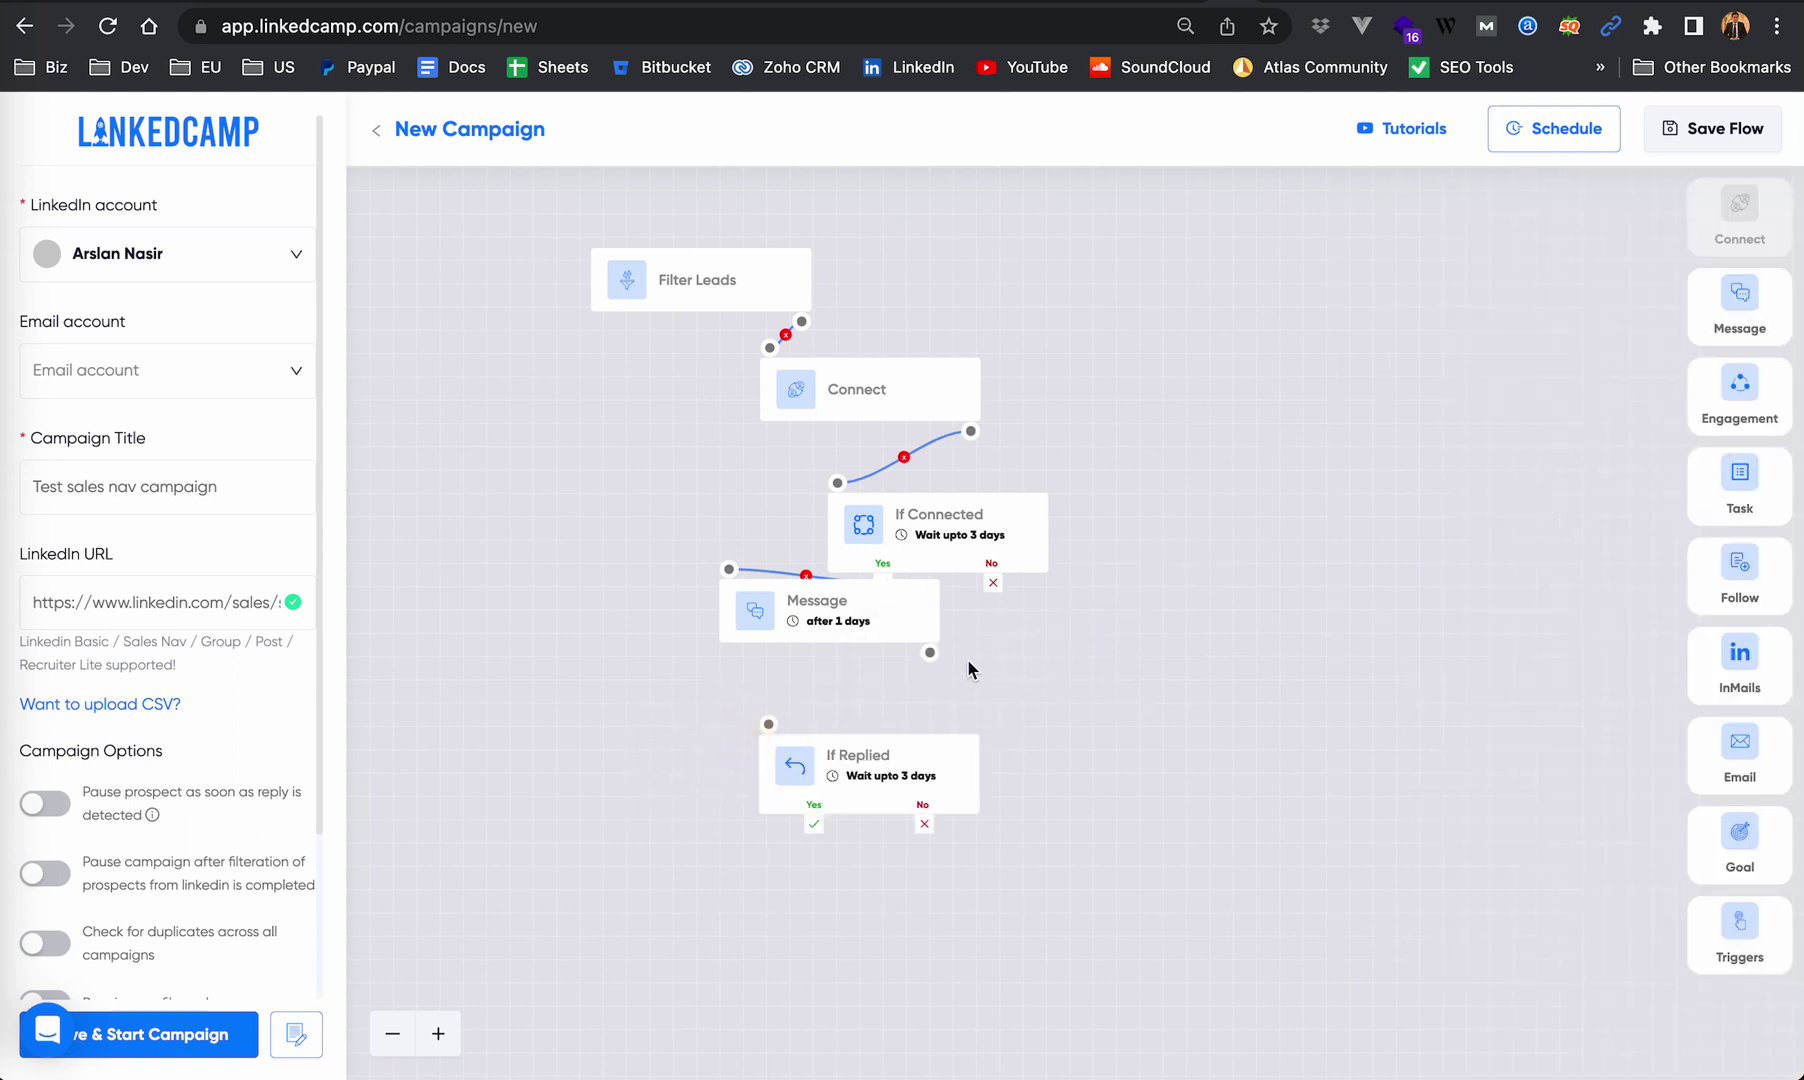
pyautogui.moveTo(930, 652); pyautogui.dragTo(796, 702)
pyautogui.moveTo(1742, 303); pyautogui.dragTo(752, 906)
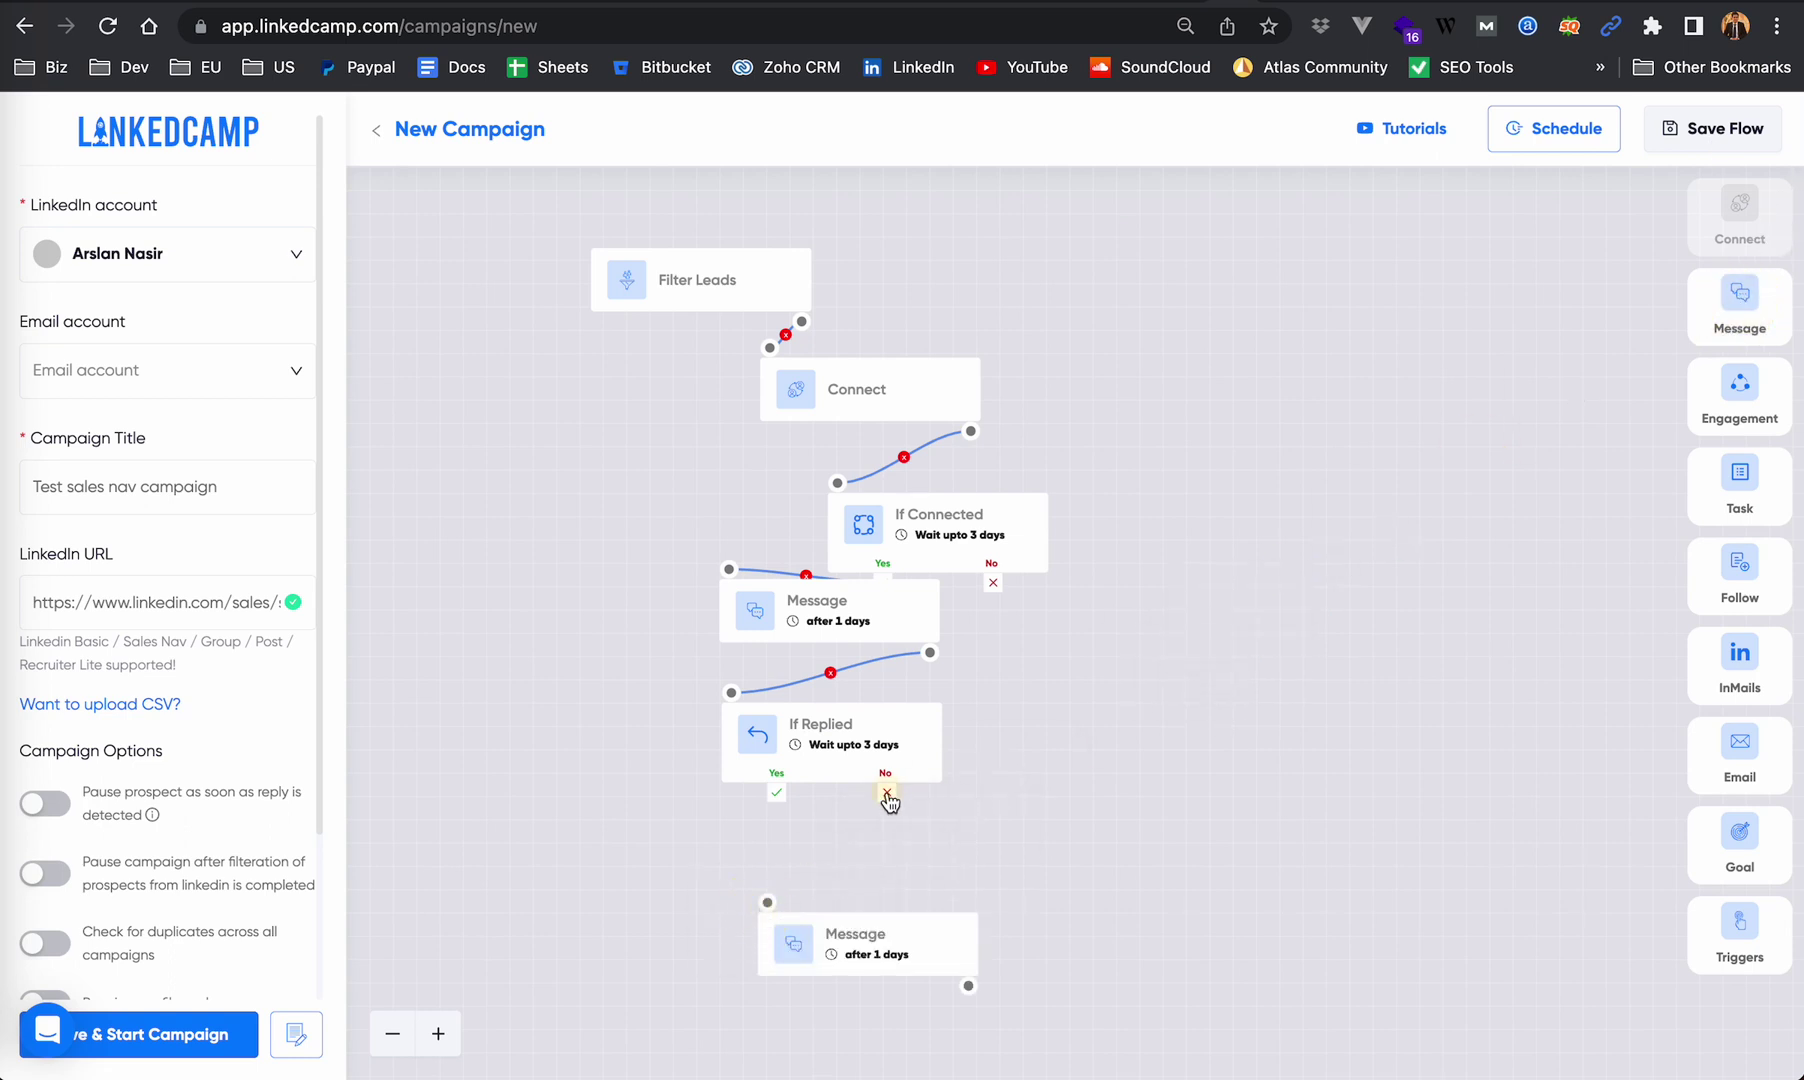
pyautogui.moveTo(887, 795)
pyautogui.mouseDown()
pyautogui.moveTo(767, 903)
pyautogui.moveTo(834, 938)
pyautogui.moveTo(769, 876)
pyautogui.mouseUp()
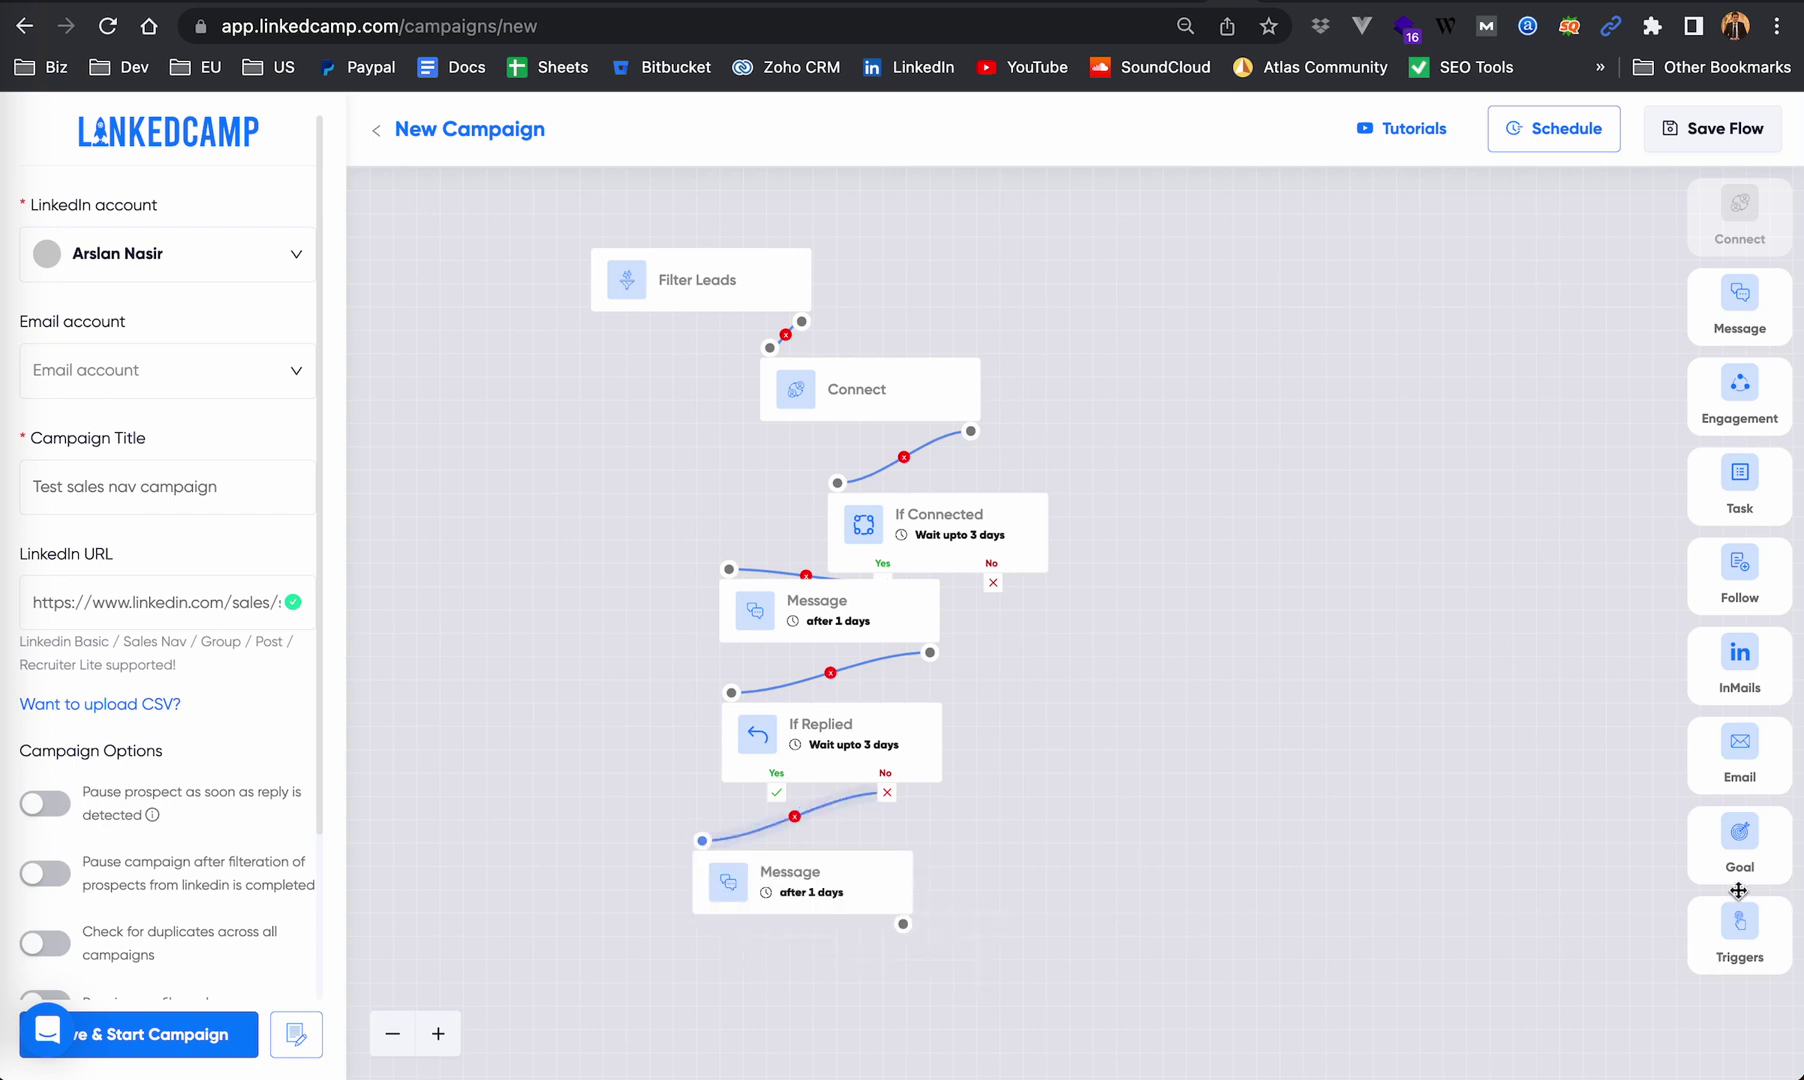
# Step: Add a Goal step reached from If Replied's Yes branch and nudge the first Message into place
pyautogui.moveTo(1738, 838); pyautogui.dragTo(990, 992)
pyautogui.moveTo(776, 800); pyautogui.dragTo(990, 994)
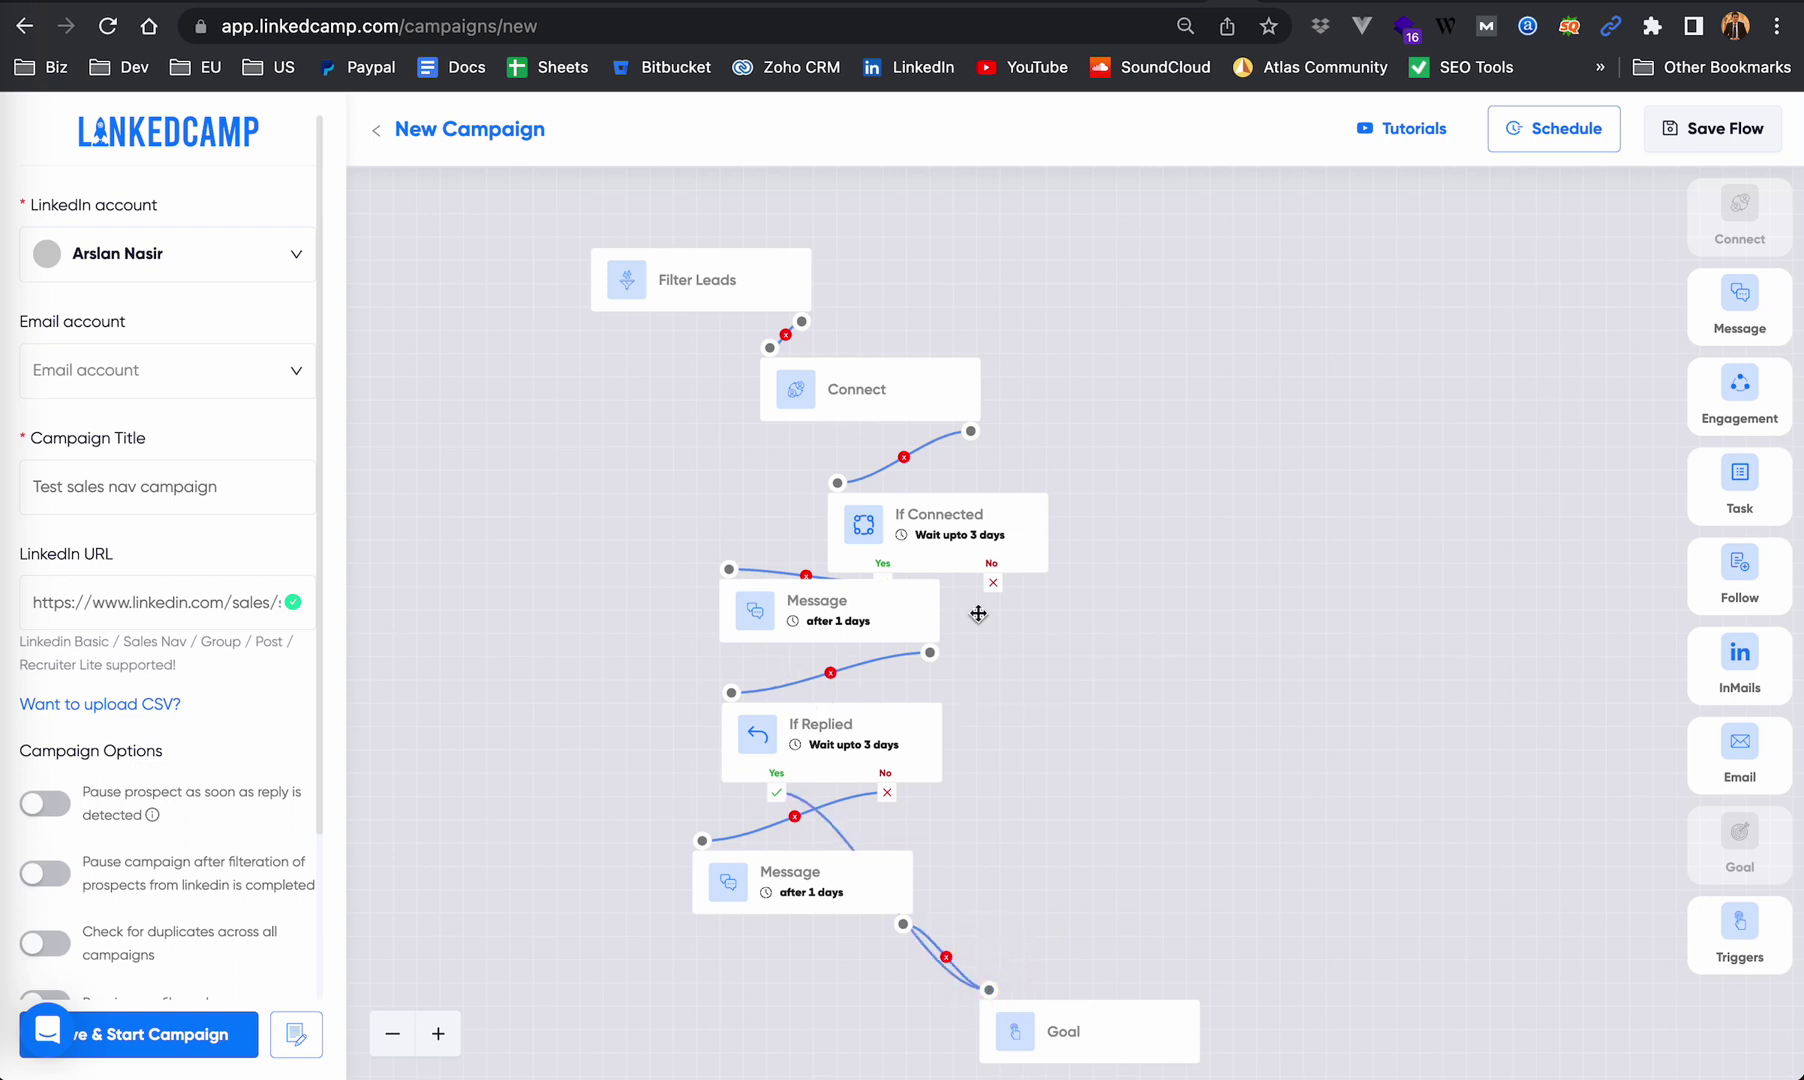
pyautogui.click(825, 624)
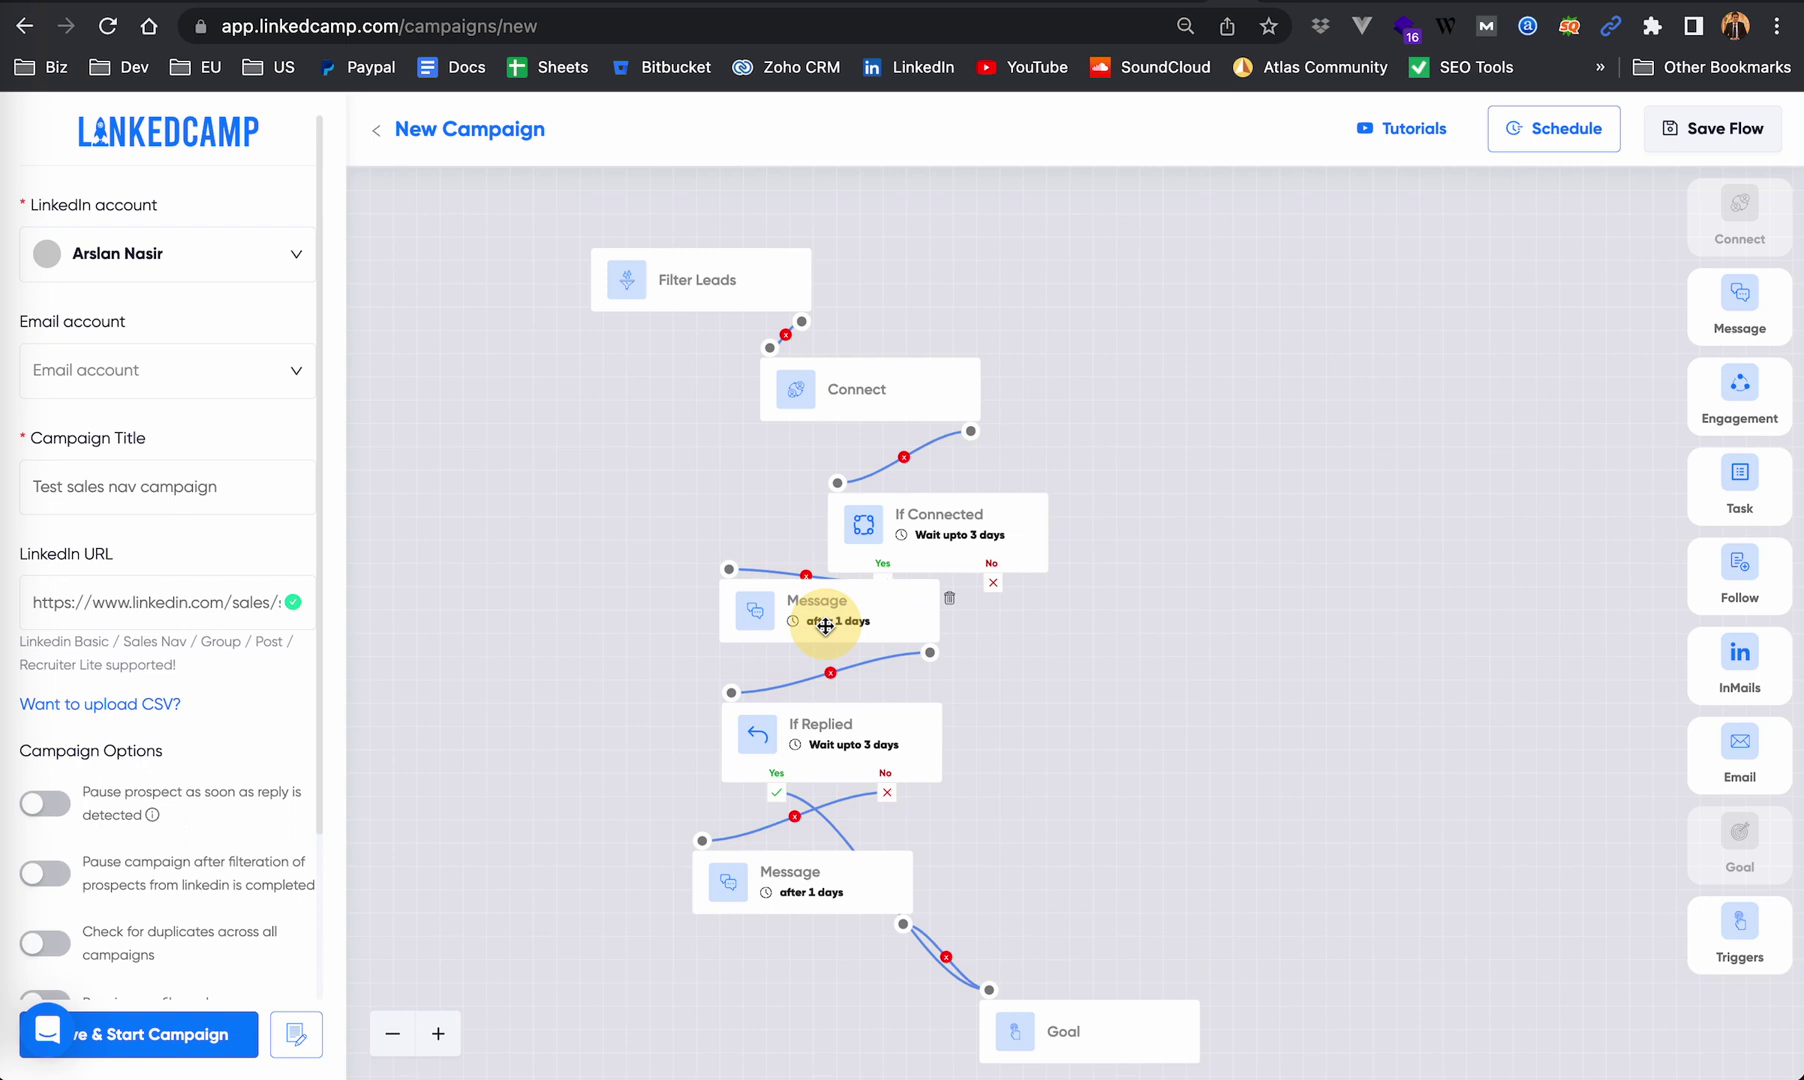
pyautogui.moveTo(825, 624); pyautogui.dragTo(781, 640)
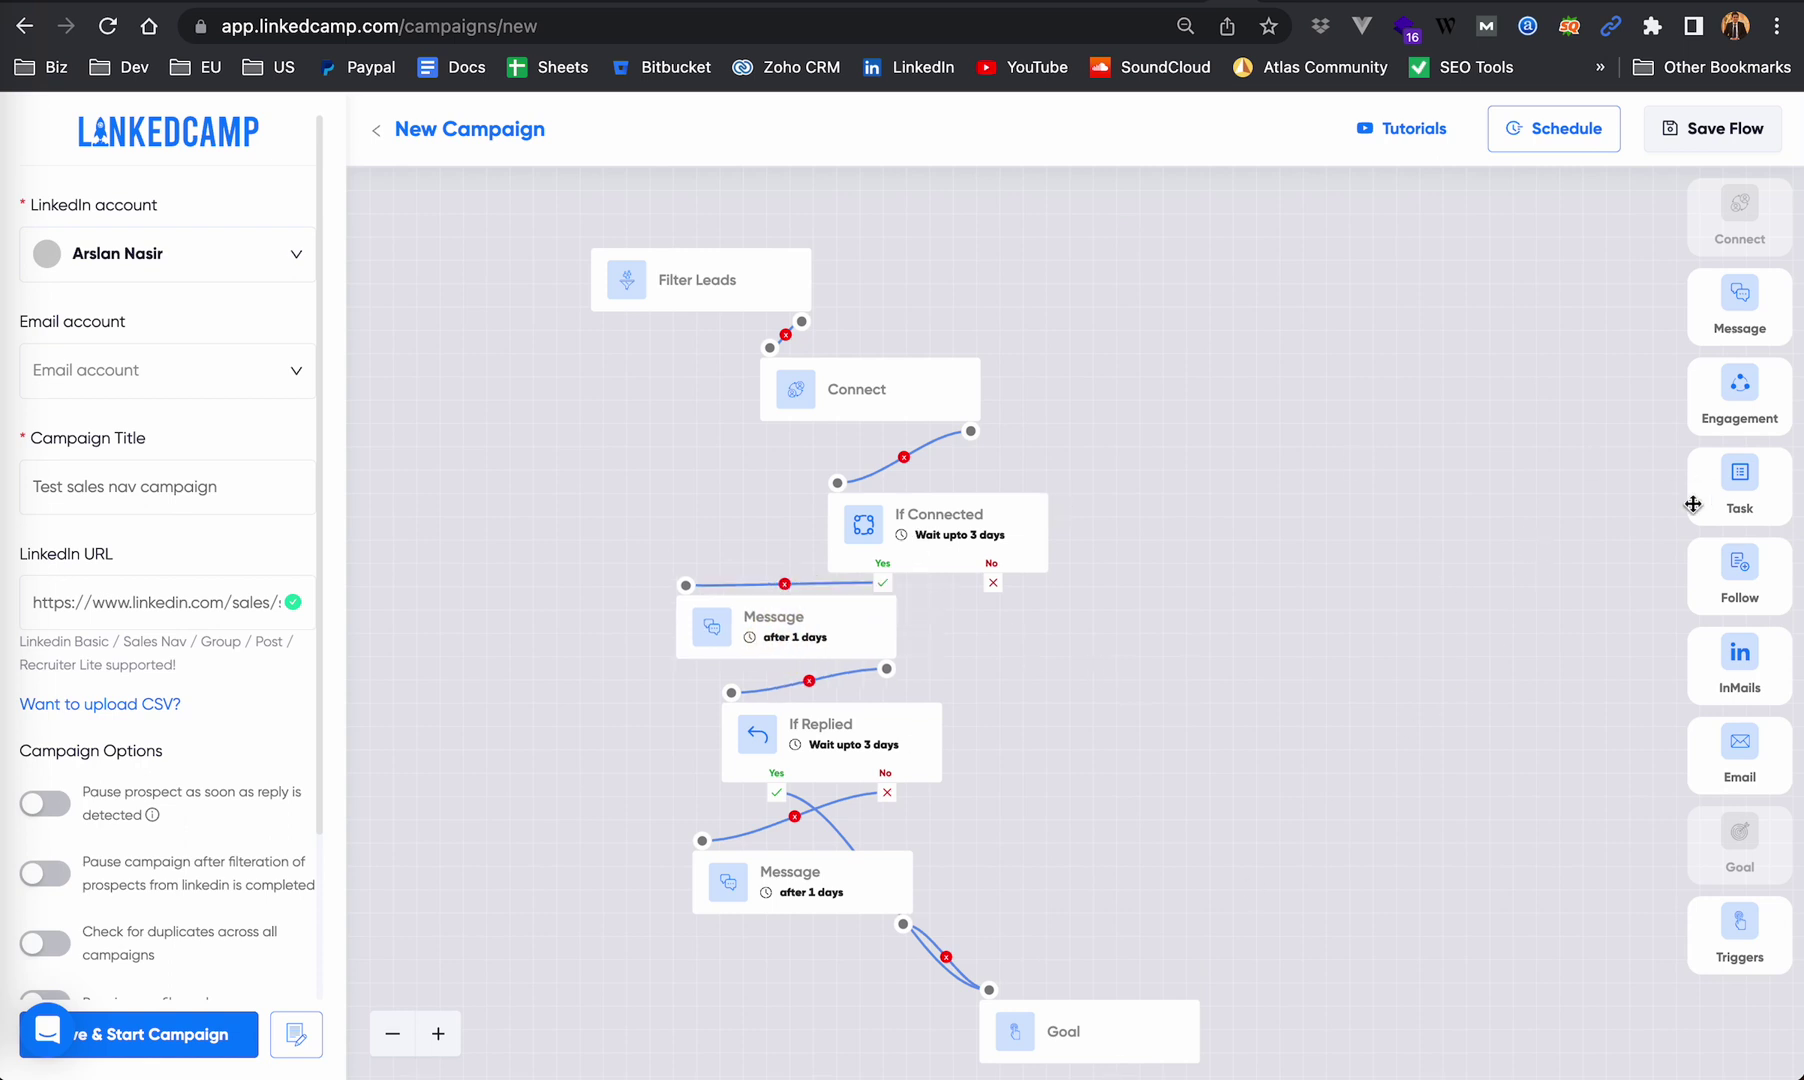
# Step: Add an InMails step for unconnected prospects and link it to the Goal step
pyautogui.moveTo(1703, 676); pyautogui.dragTo(1051, 619)
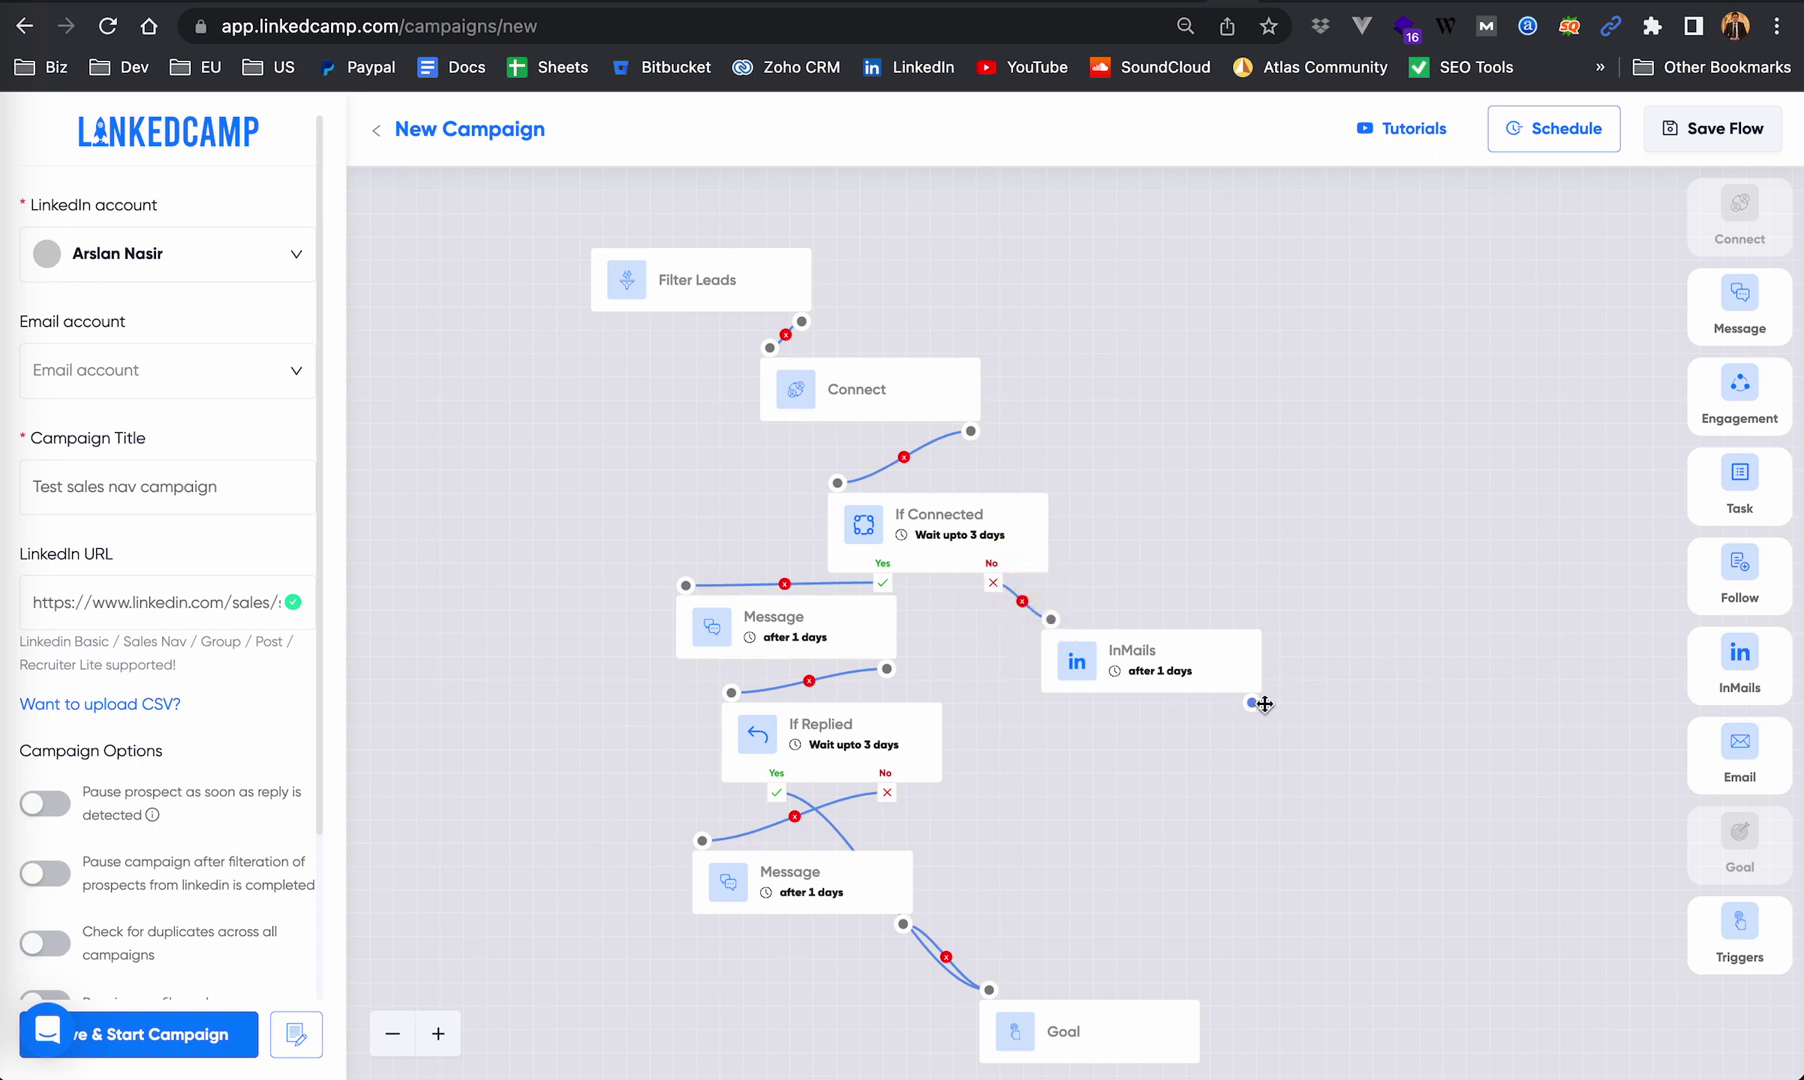
pyautogui.moveTo(1256, 707); pyautogui.dragTo(988, 990)
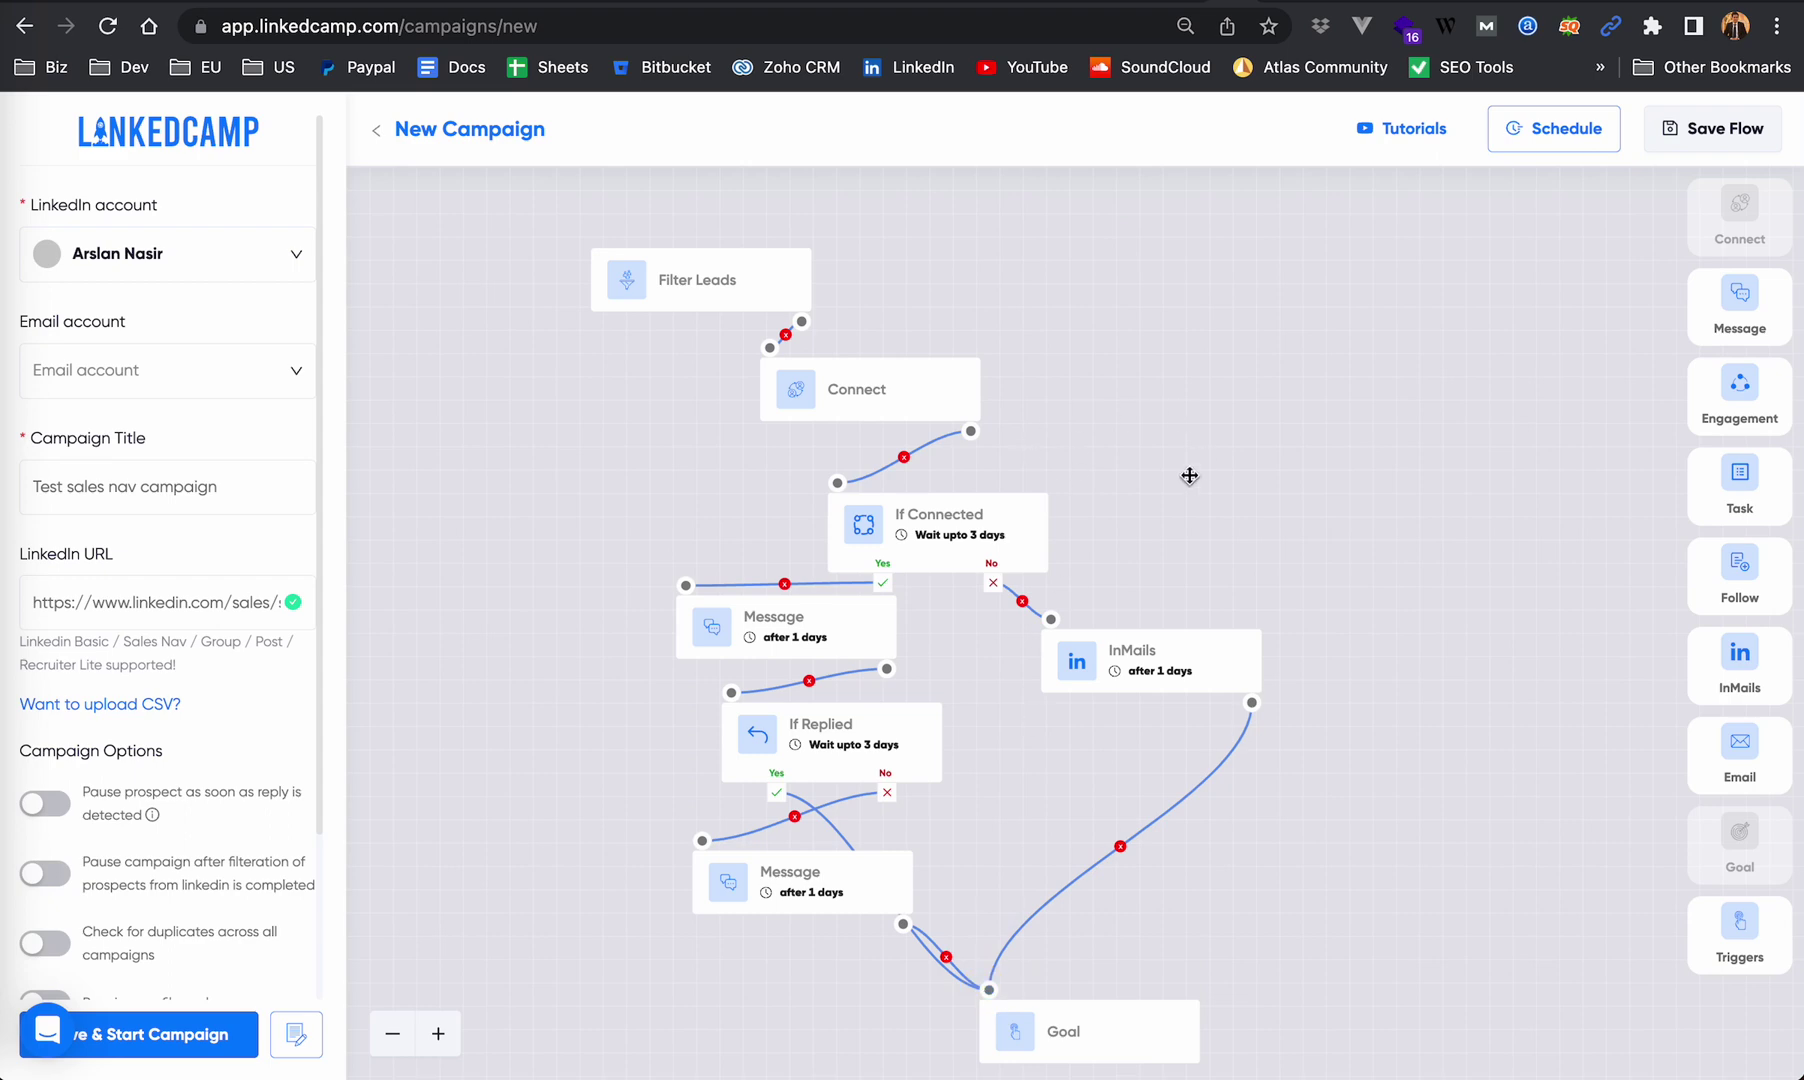
pyautogui.click(846, 391)
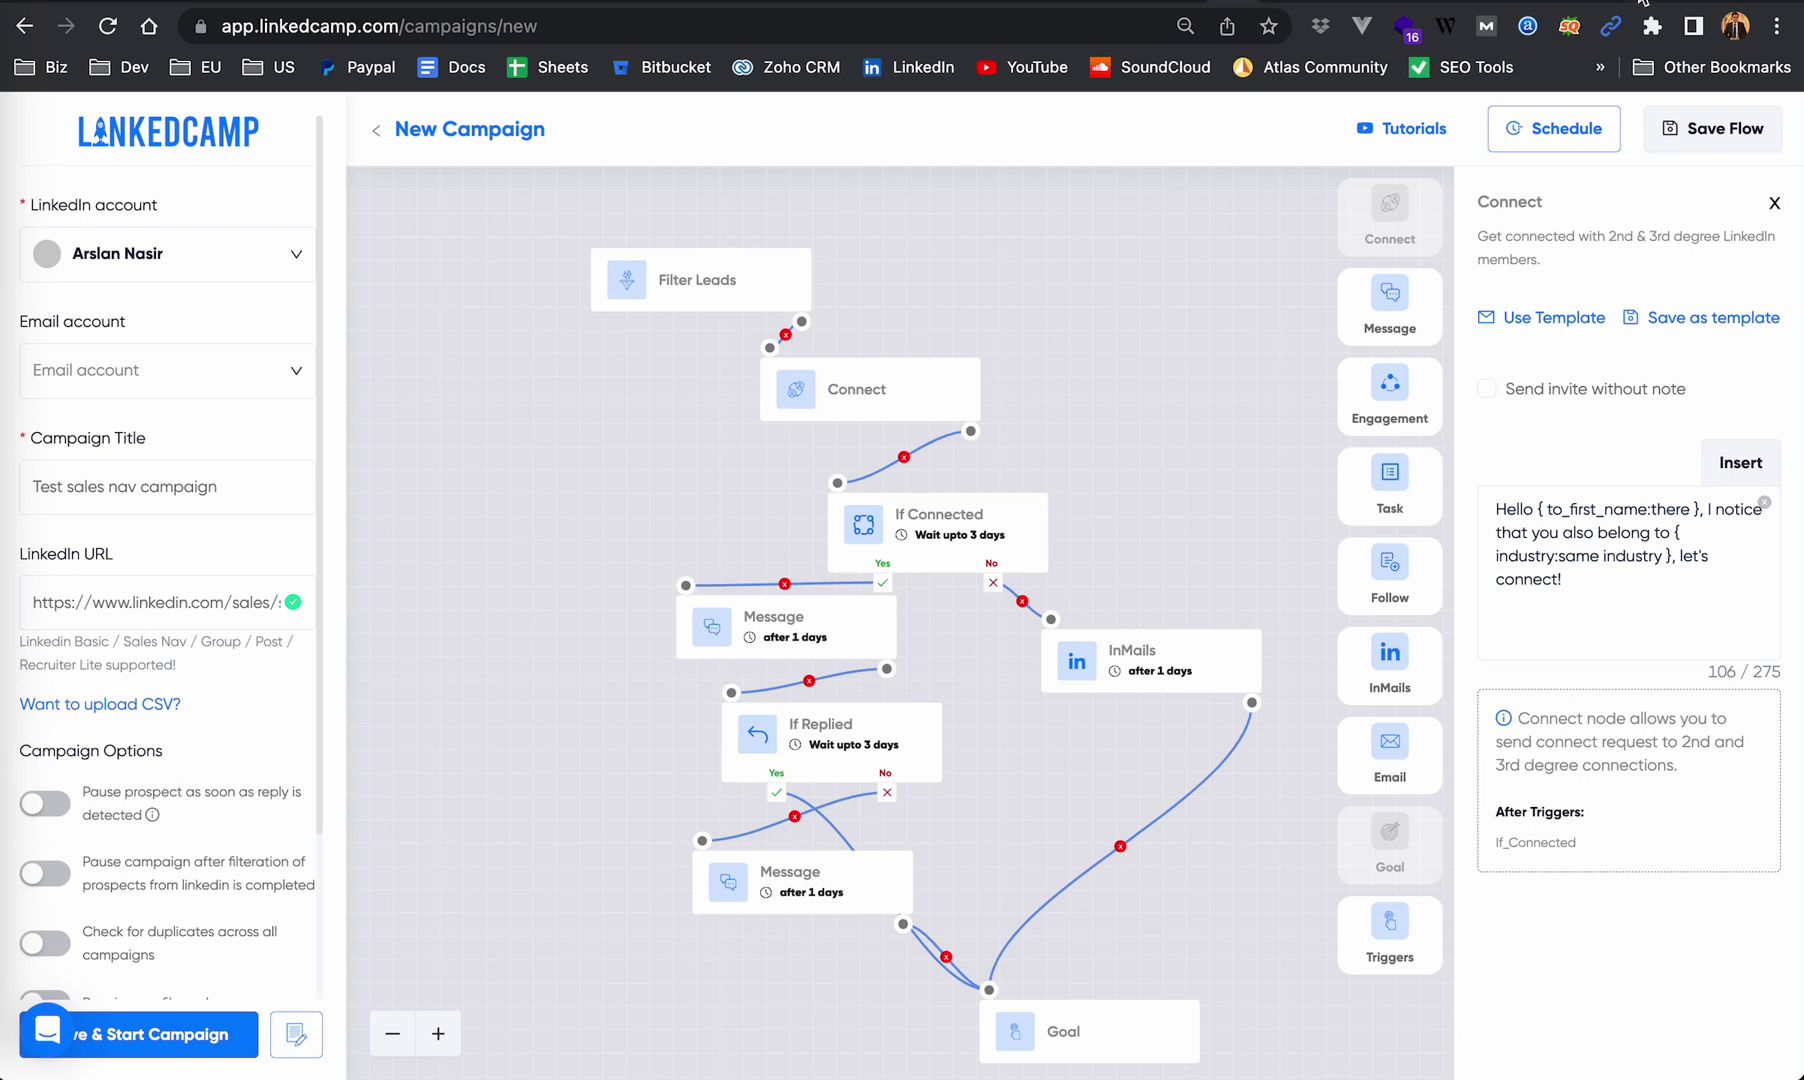
# Step: Try inserting a Company Name variable into the connection note, then delete it again
pyautogui.hotkey('ctrl', 'Tab')
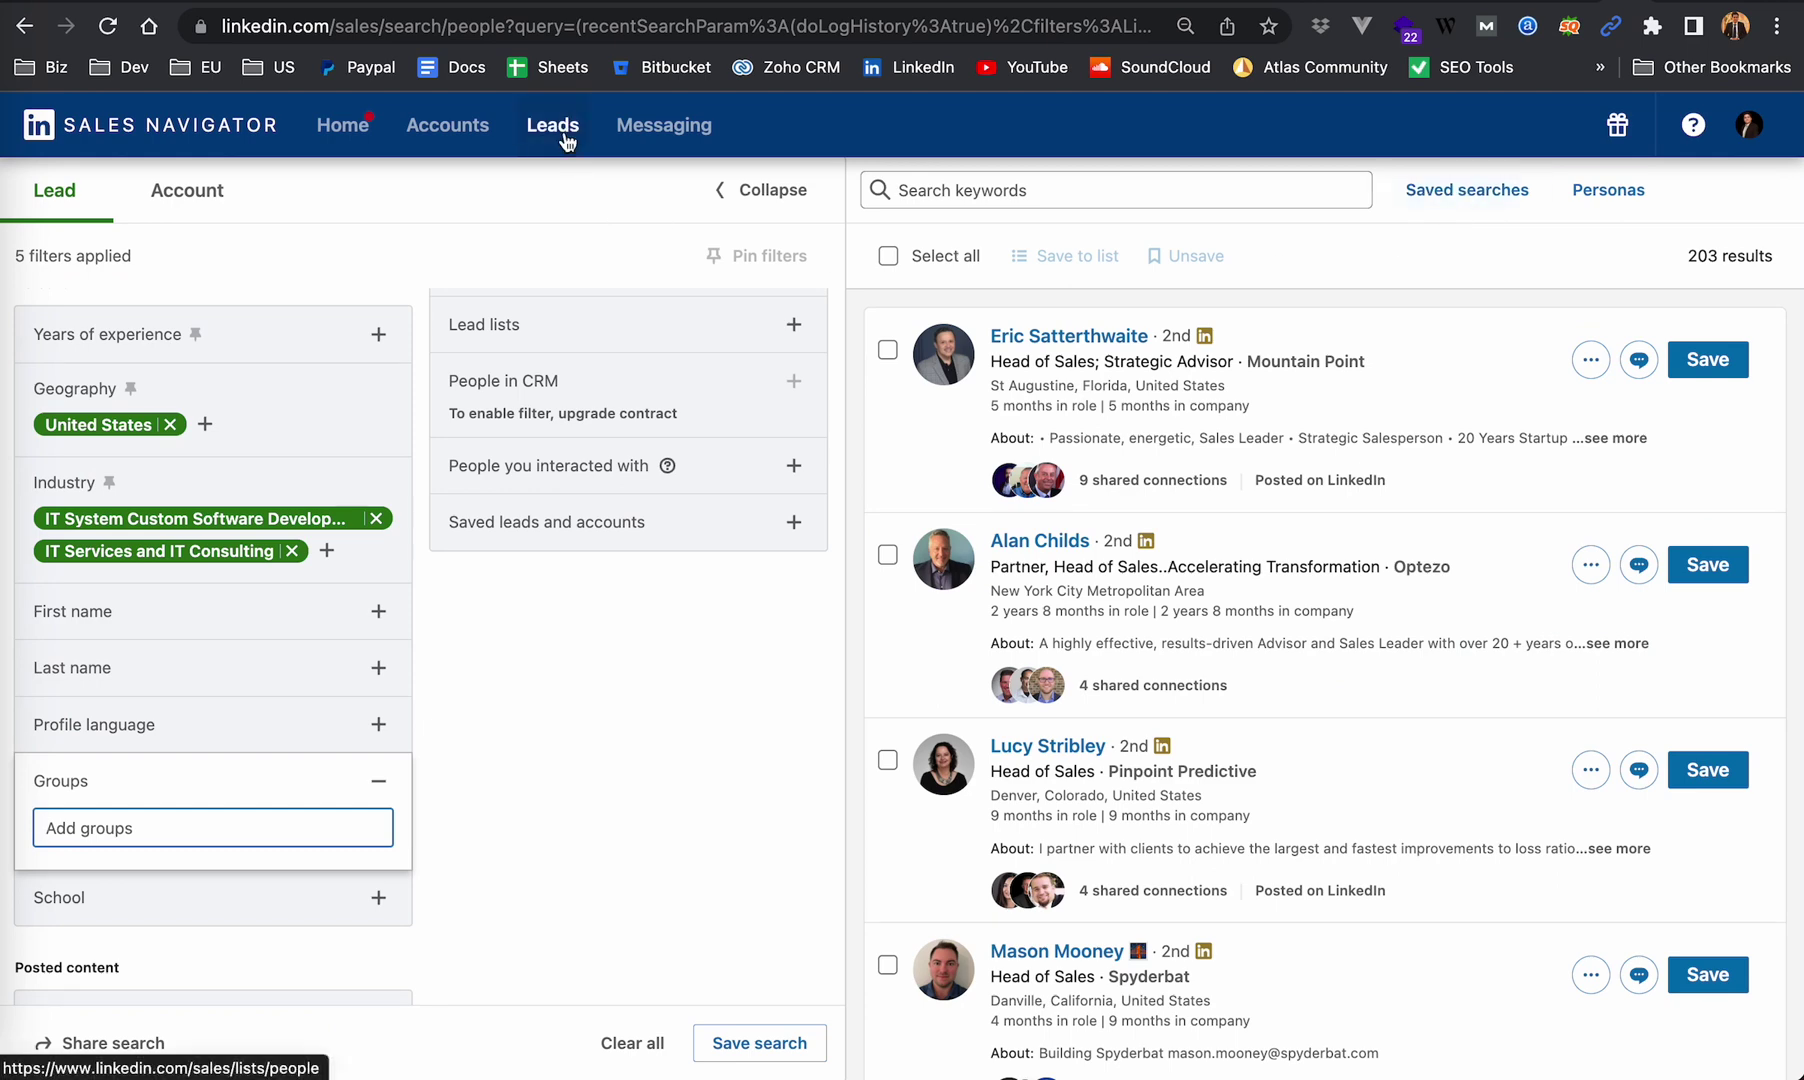
pyautogui.hotkey('ctrl', 'shift', 'Tab')
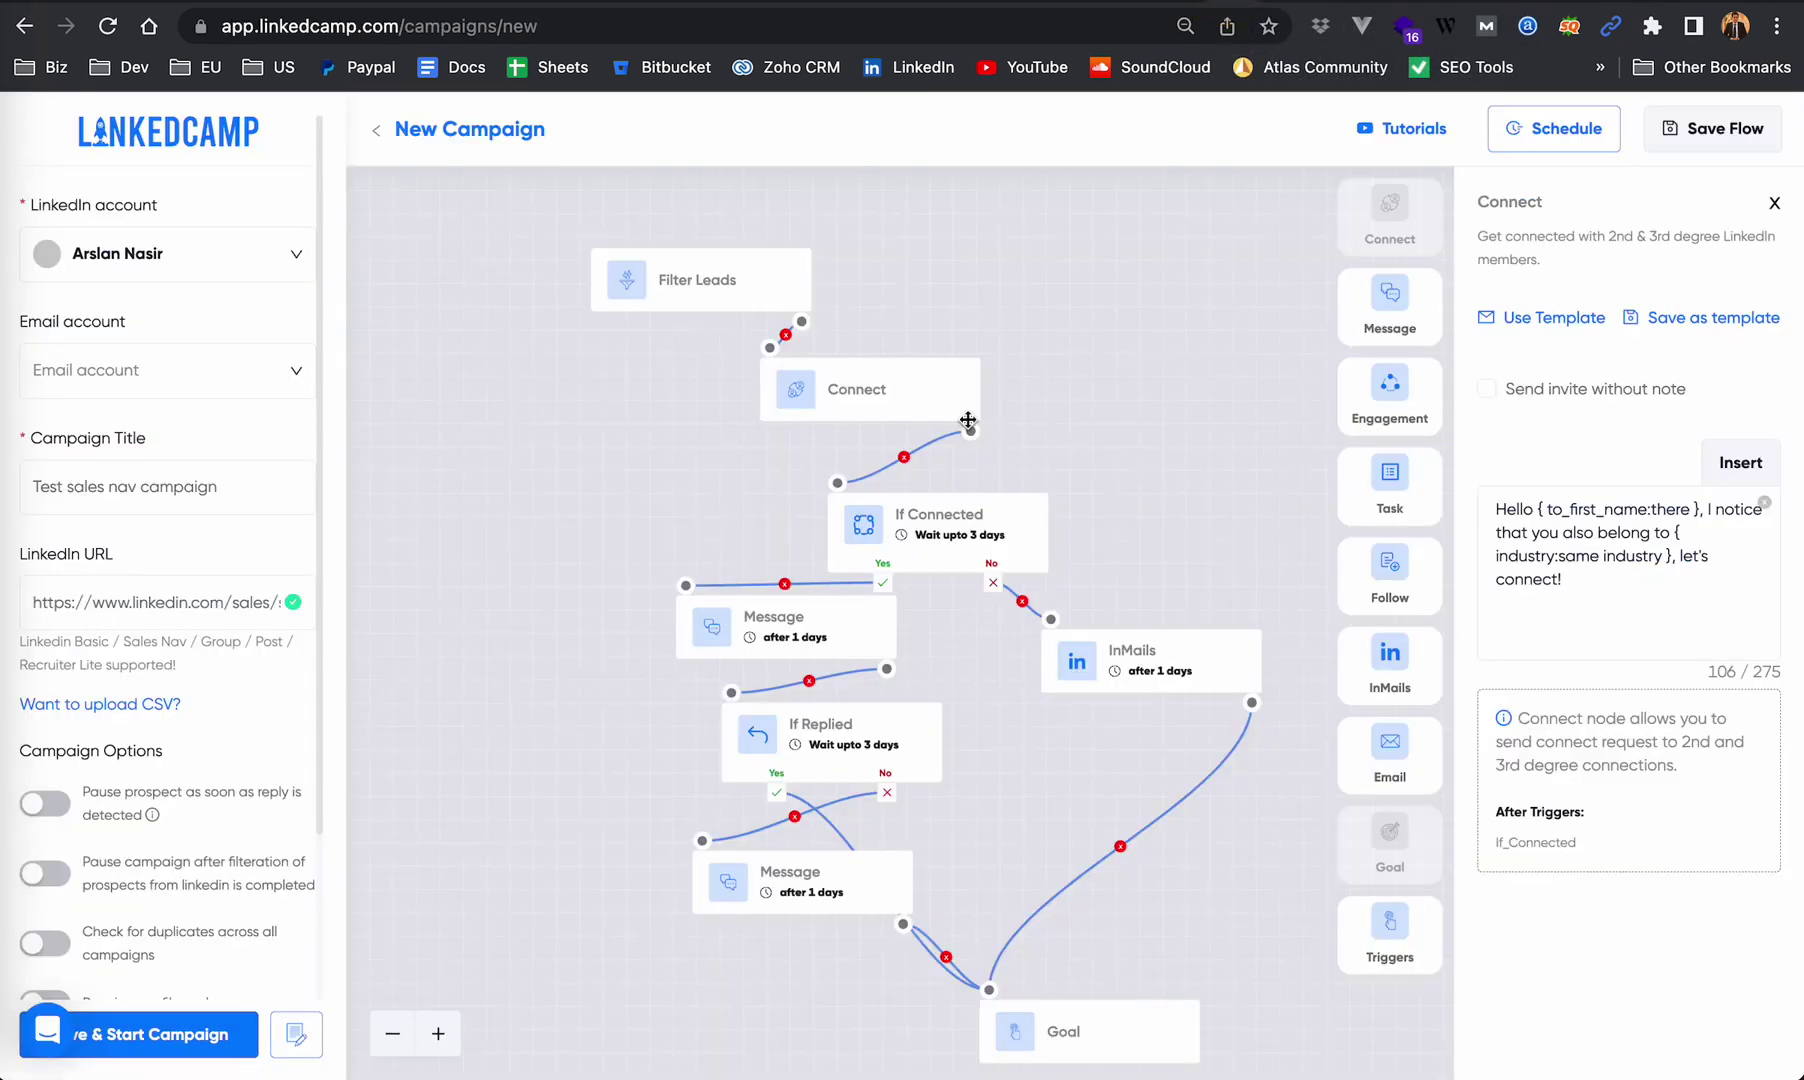
pyautogui.click(1580, 640)
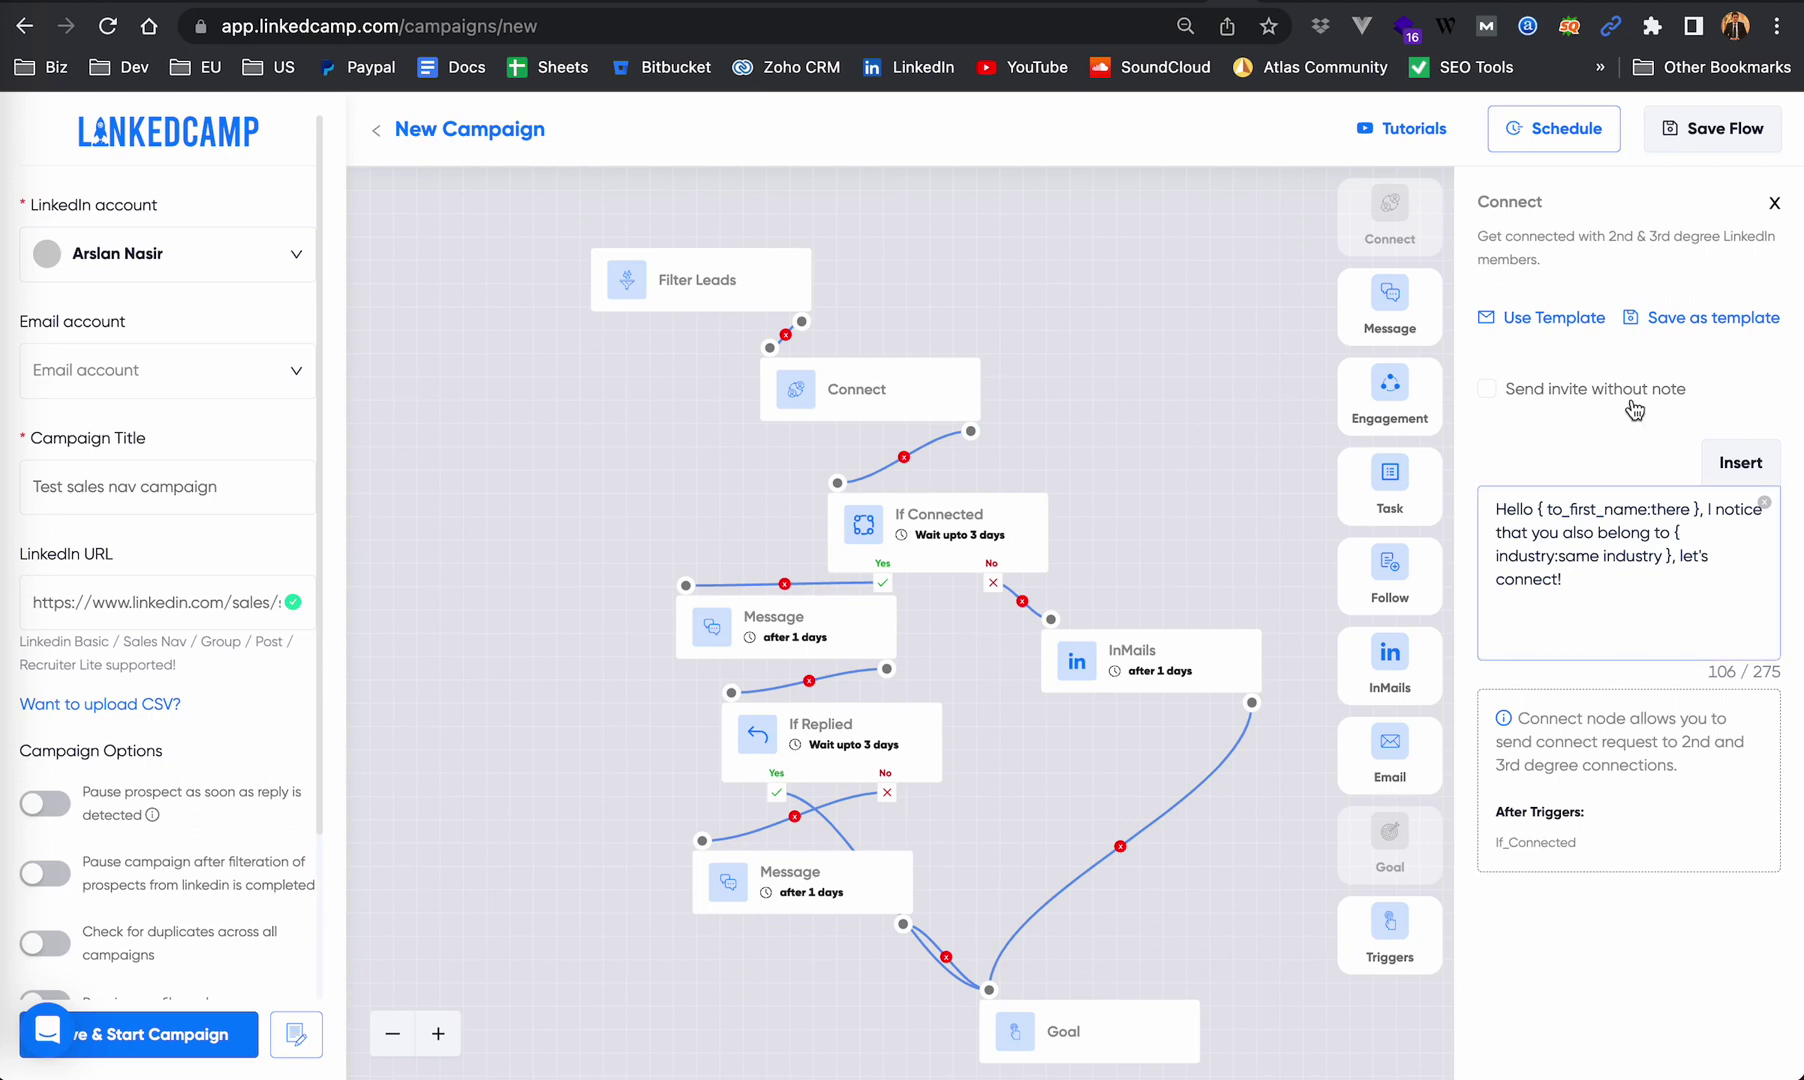
pyautogui.click(1745, 462)
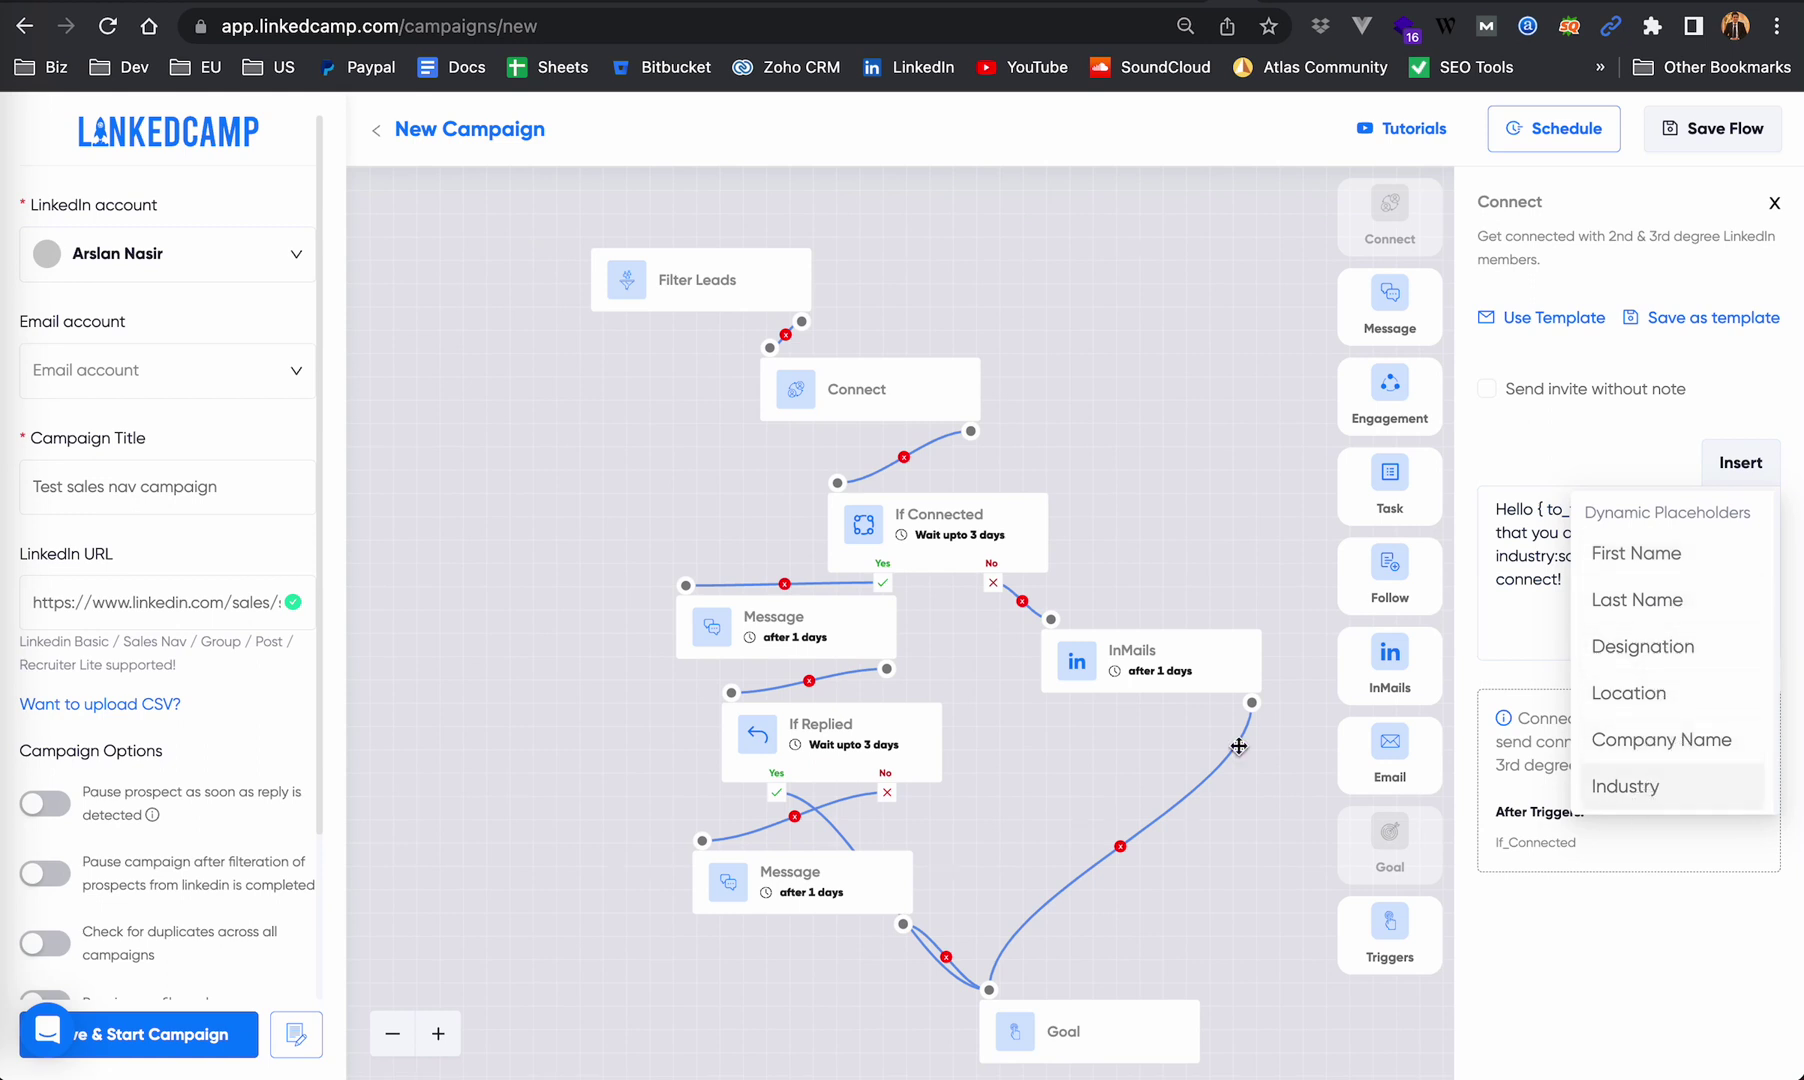
pyautogui.click(1640, 806)
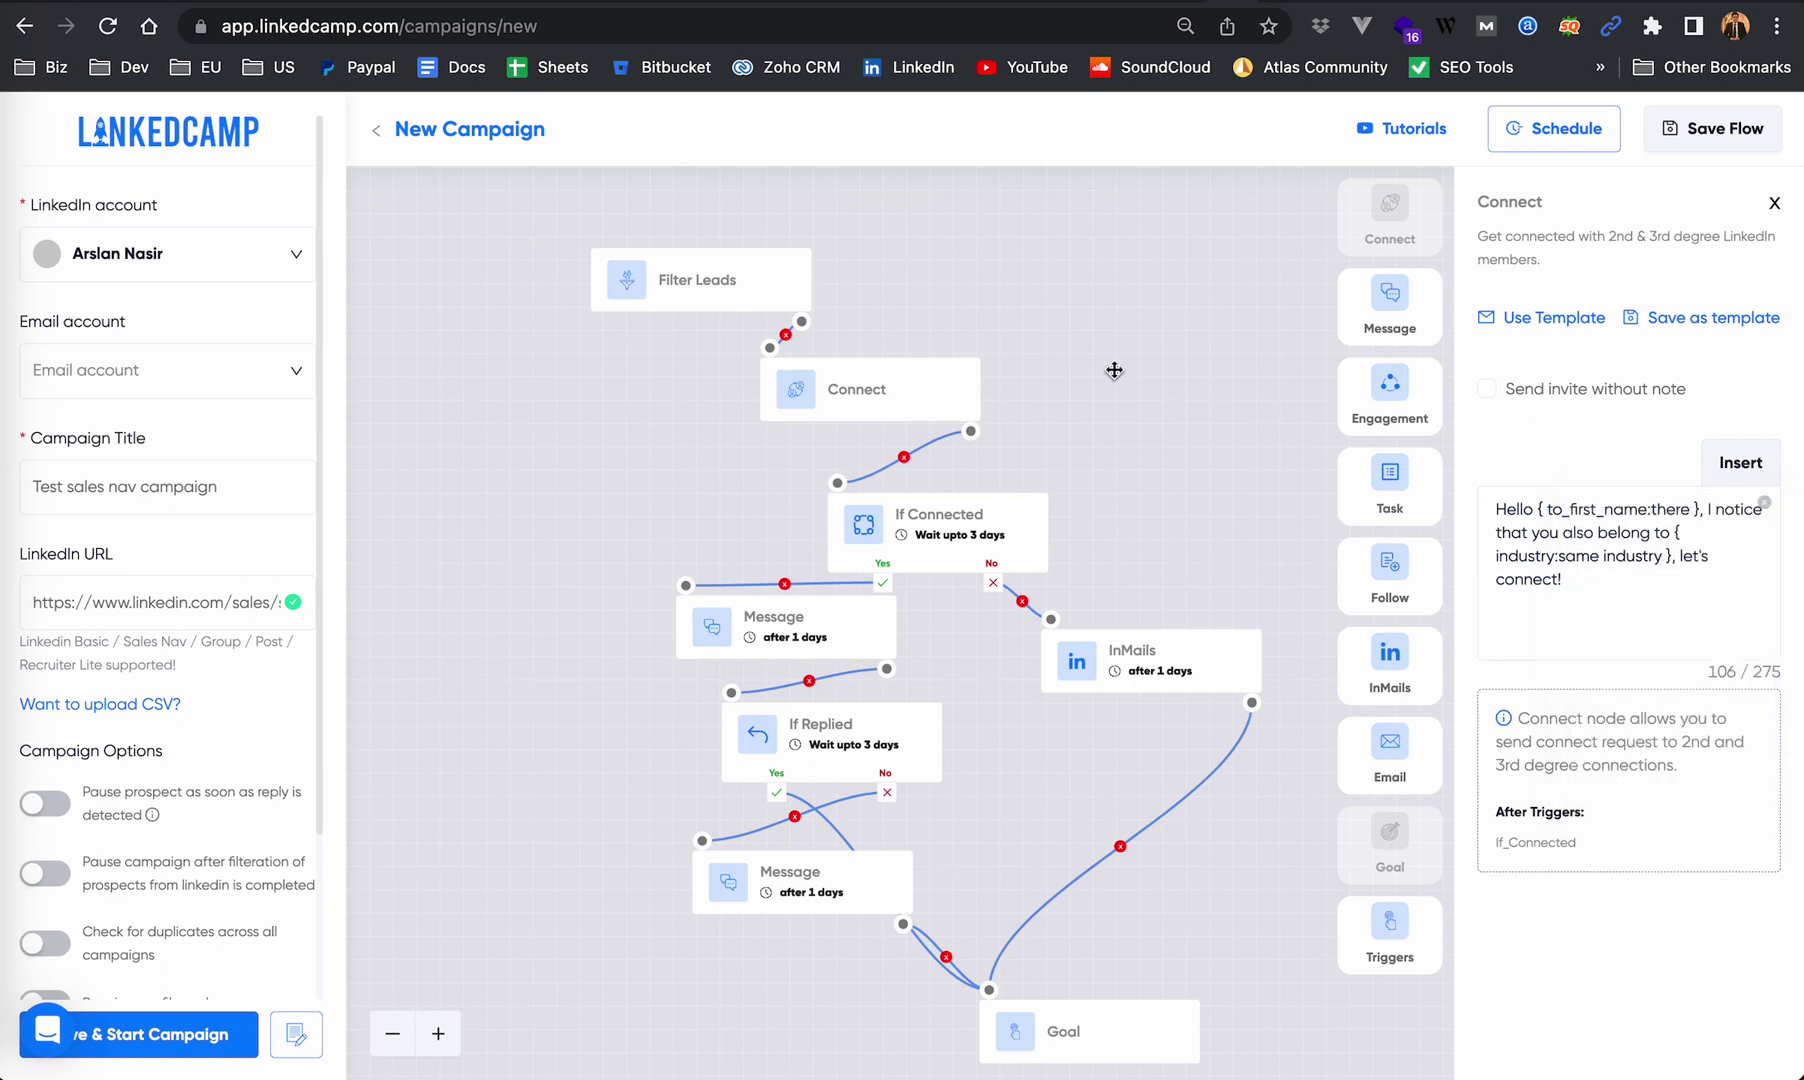
pyautogui.click(1650, 602)
pyautogui.press('Return')
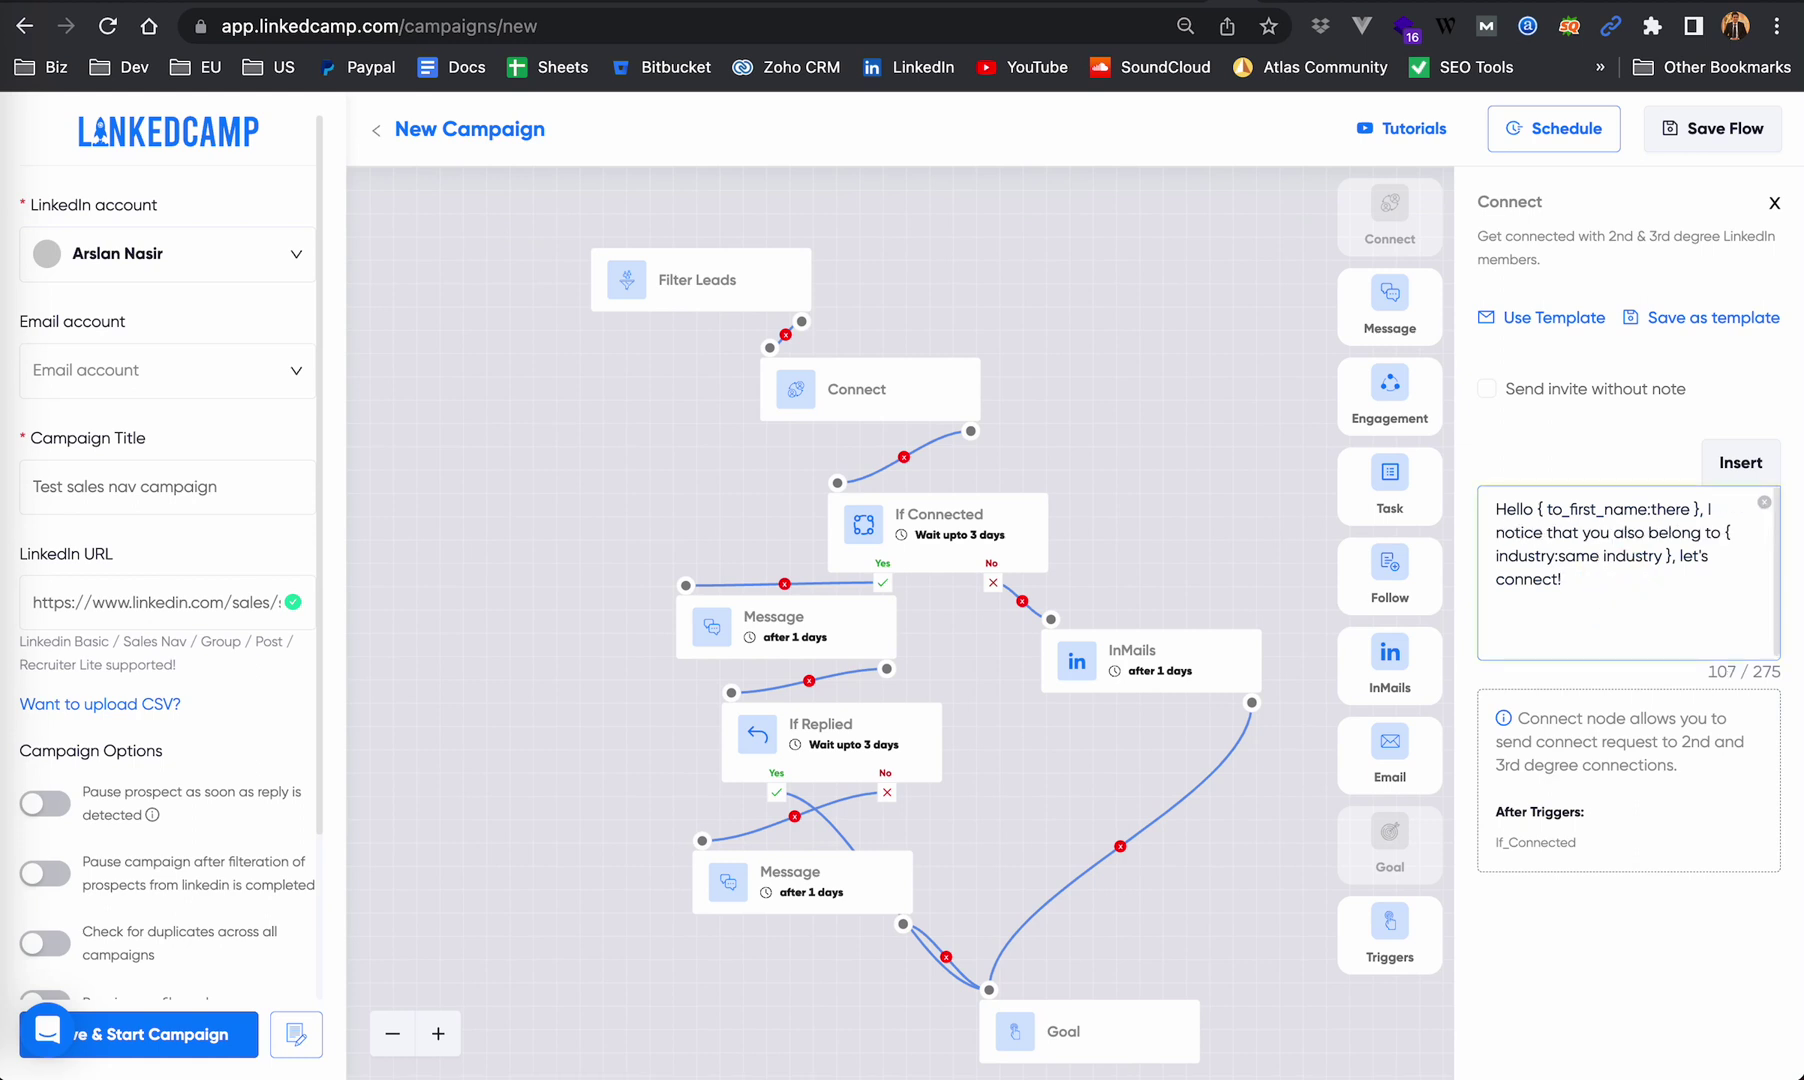
pyautogui.write('{')
pyautogui.press('Down')
pyautogui.press('Down')
pyautogui.press('Down')
pyautogui.press('Down')
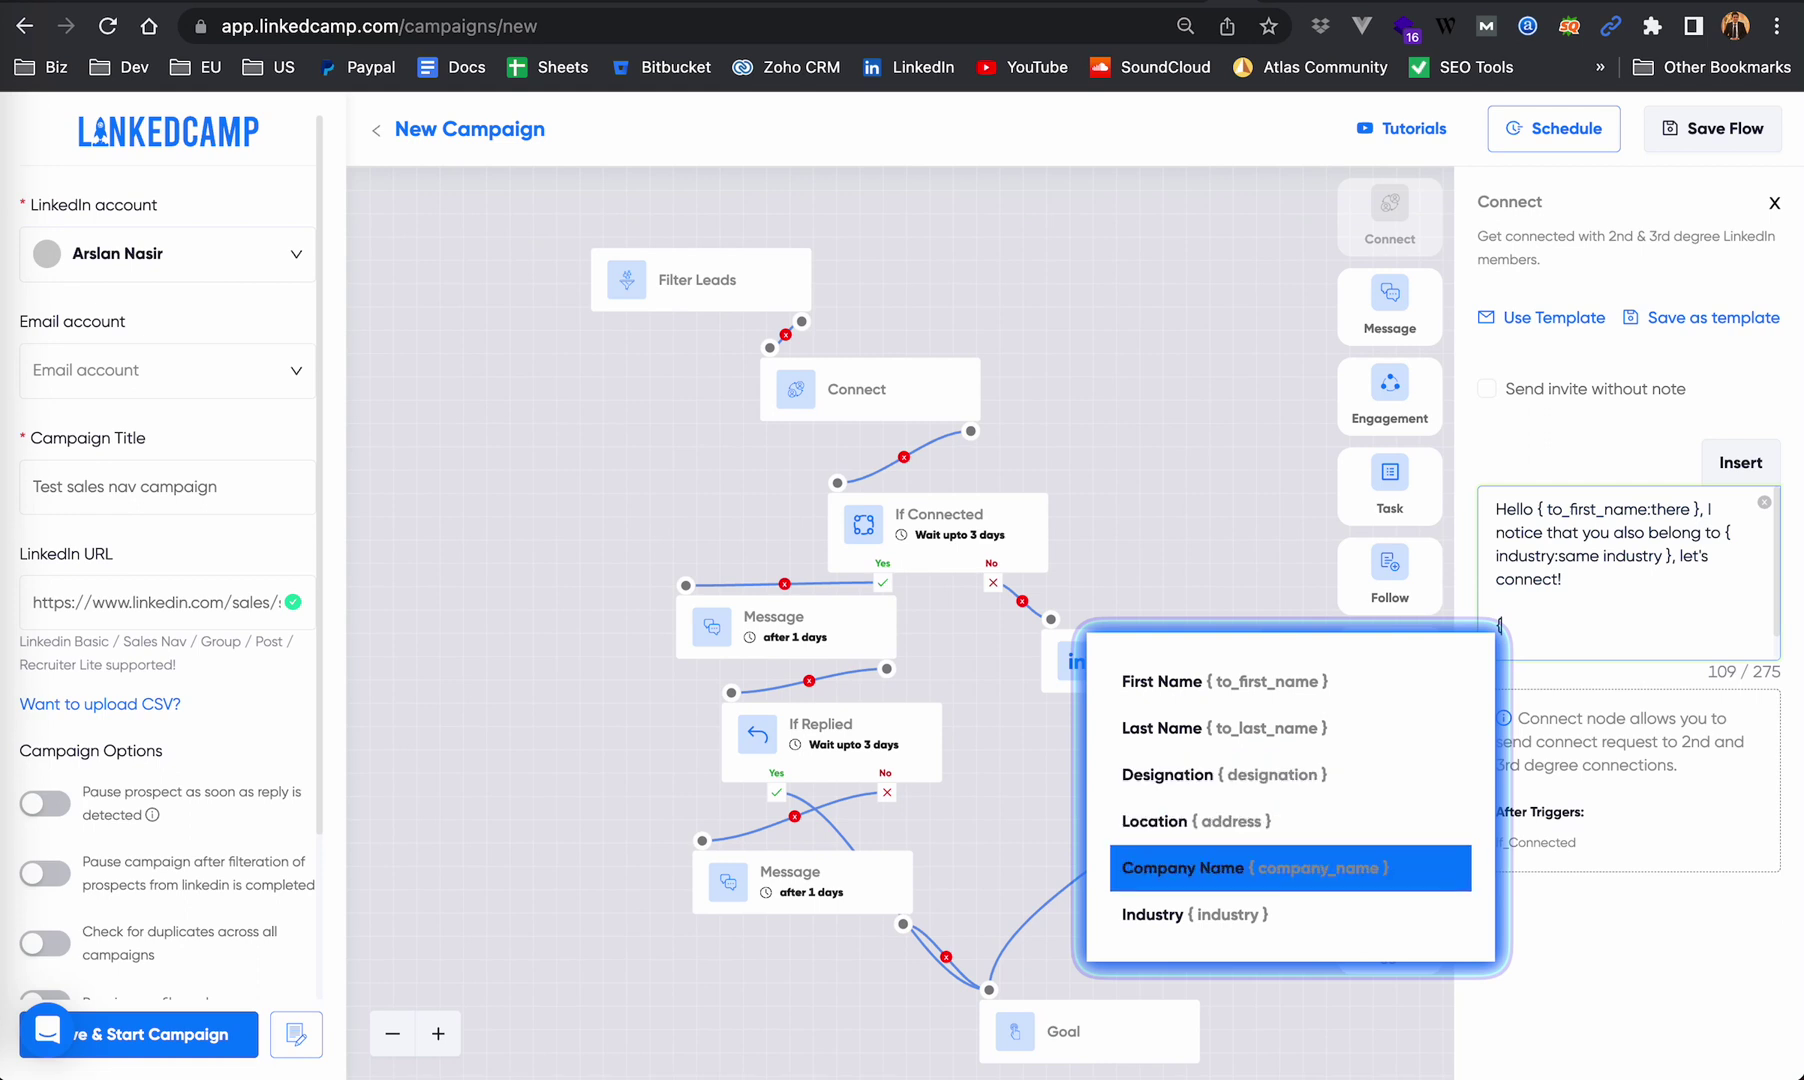
pyautogui.press('Return')
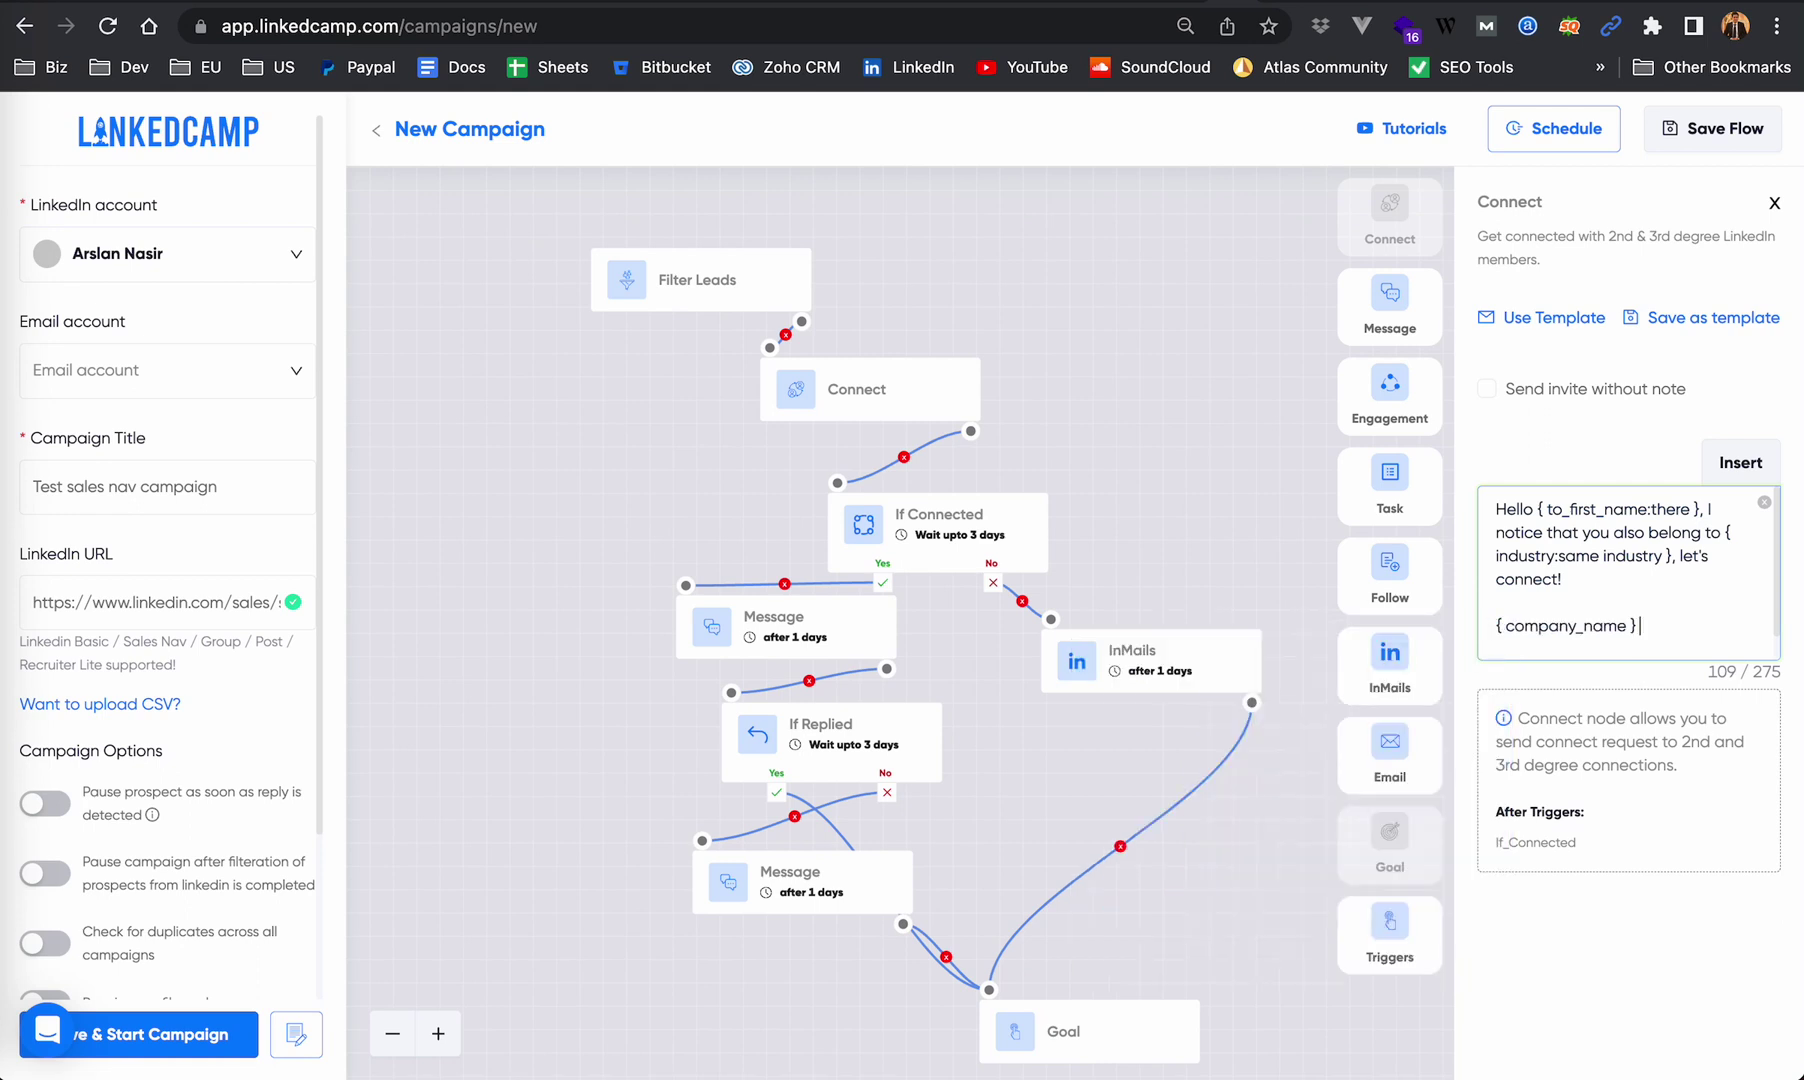
pyautogui.click(1652, 630)
pyautogui.press('BackSpace')
# Step: Add a First Name placeholder without fallback to the note, then remove it again
pyautogui.click(1738, 463)
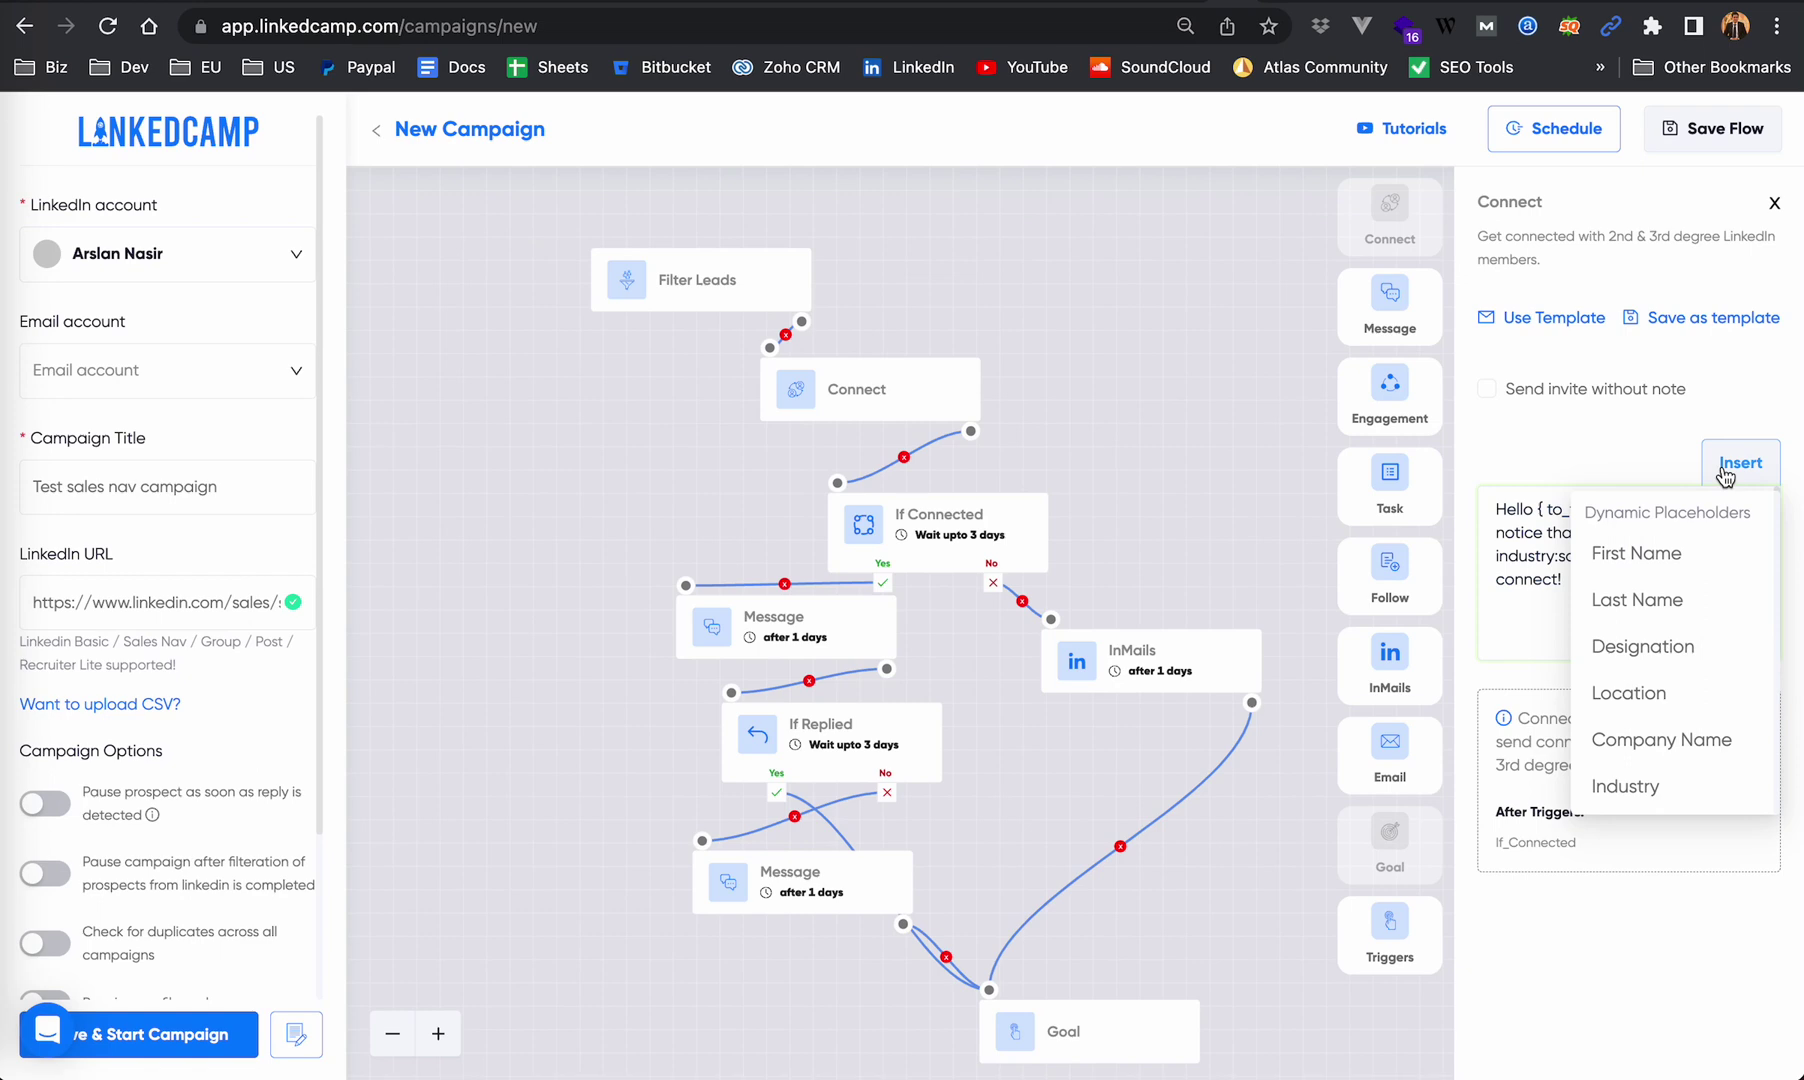
pyautogui.click(1660, 568)
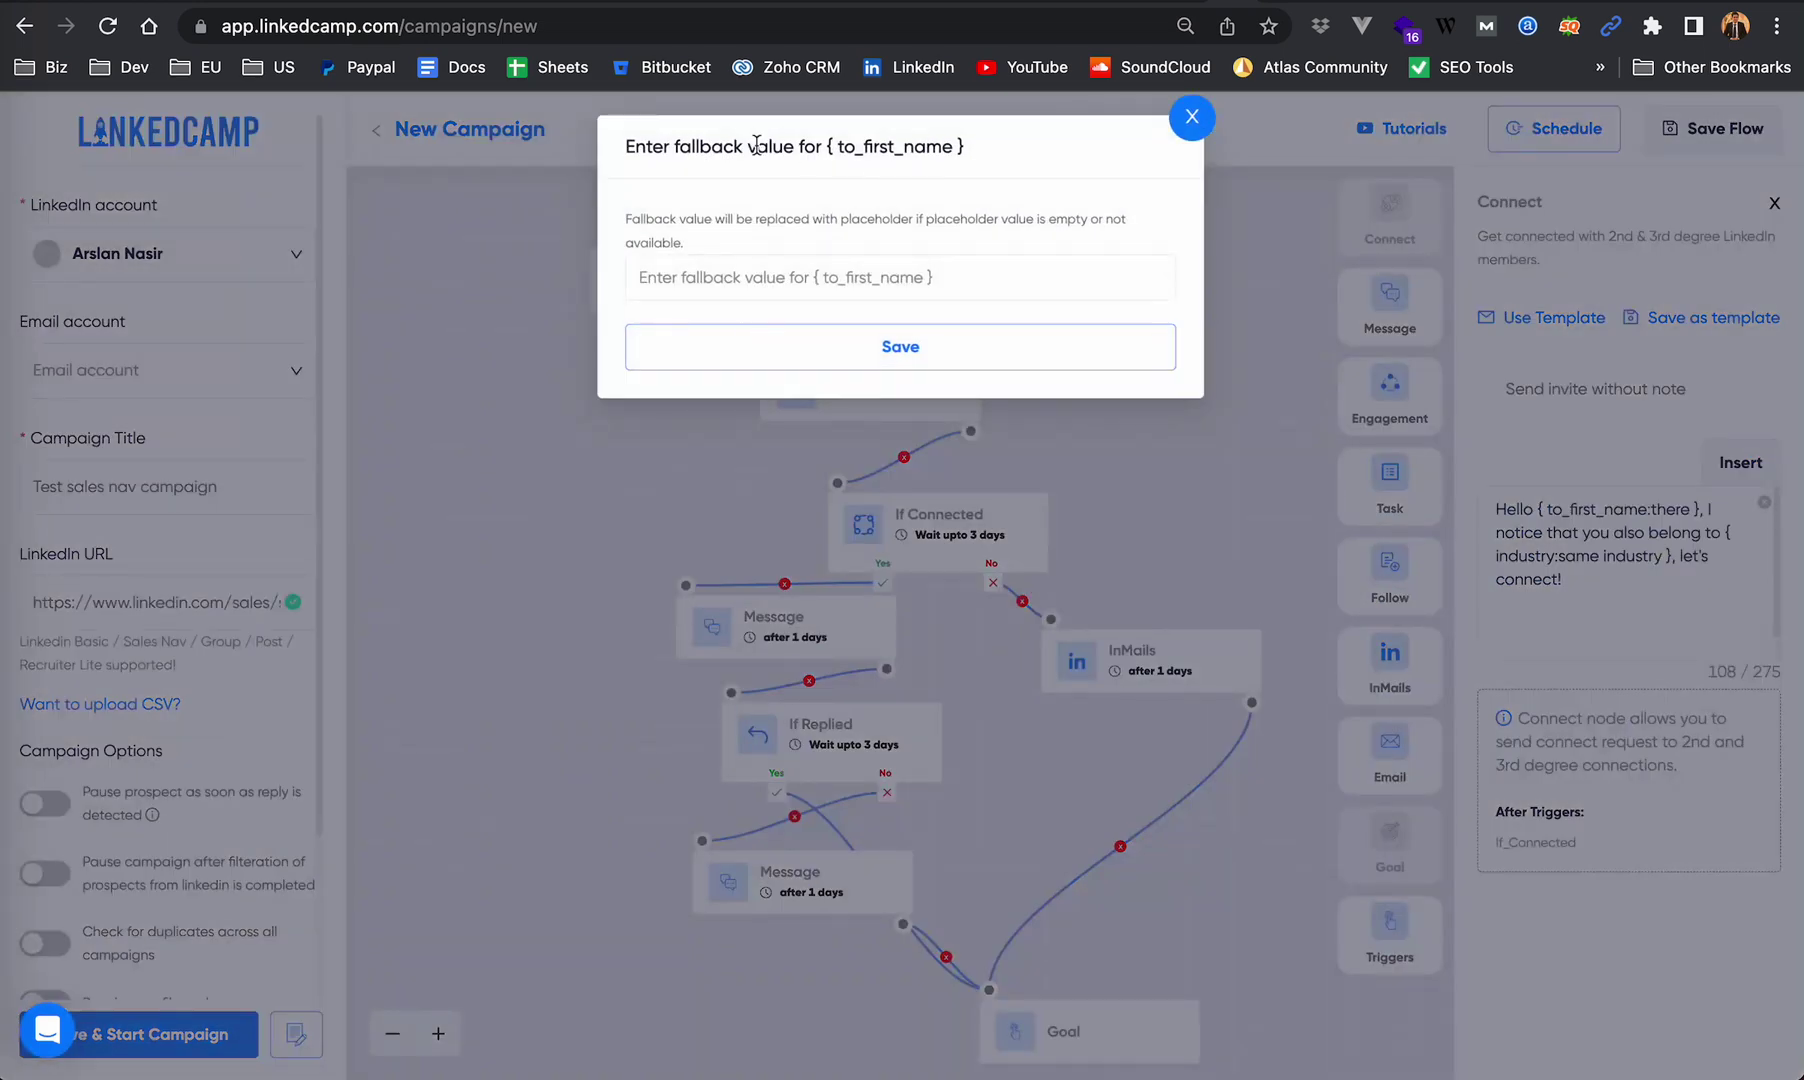
pyautogui.click(794, 283)
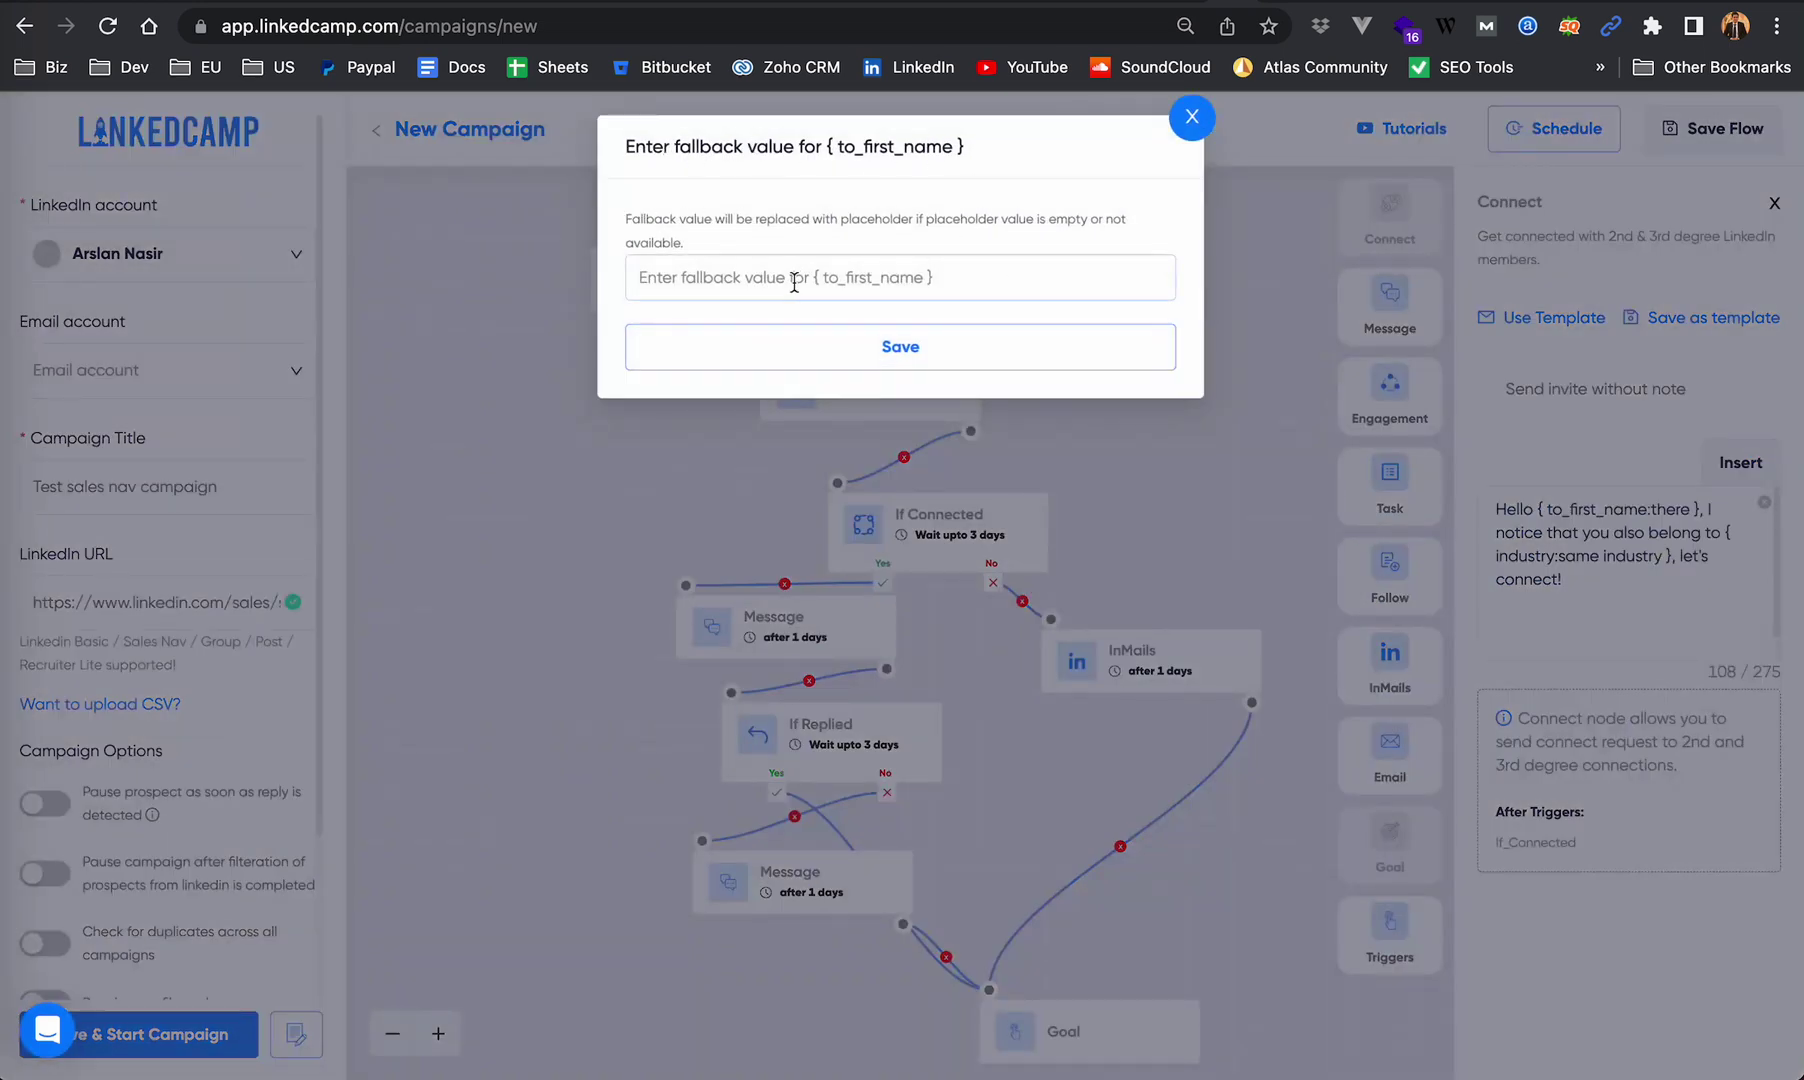
pyautogui.click(857, 277)
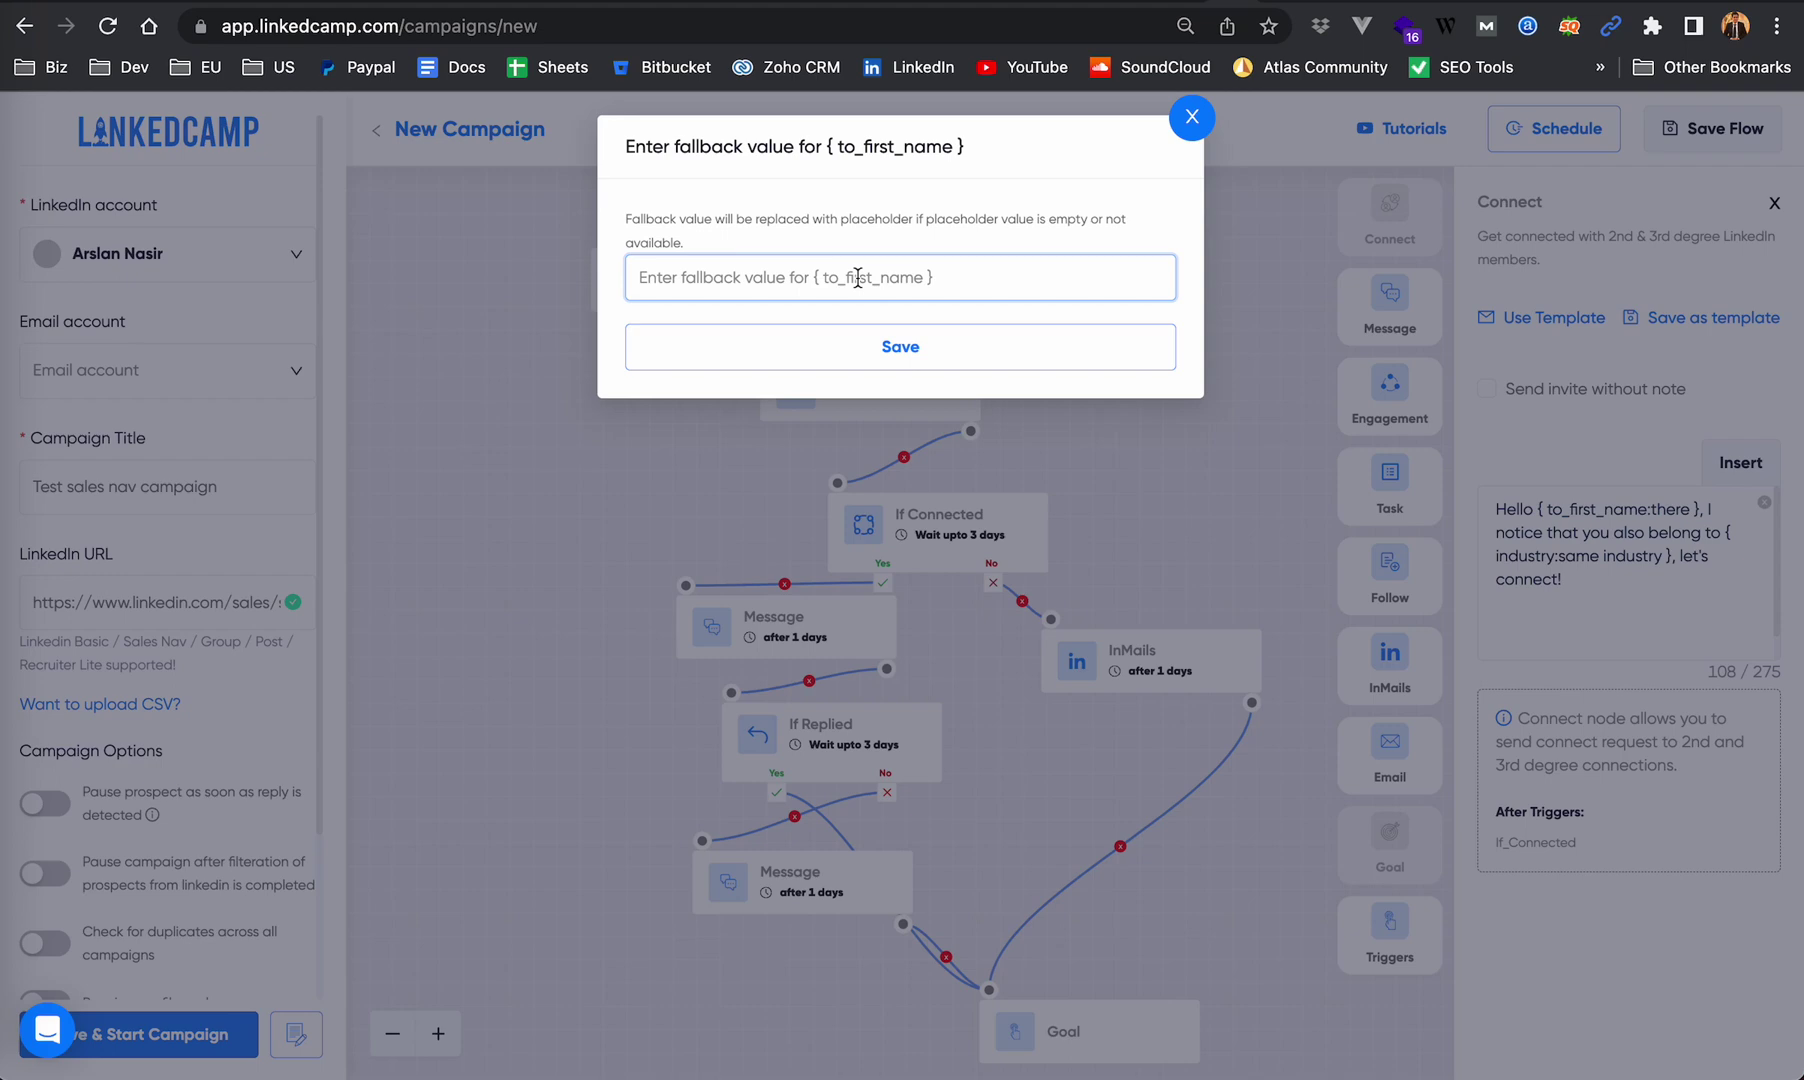
pyautogui.click(903, 347)
pyautogui.tripleClick(1650, 628)
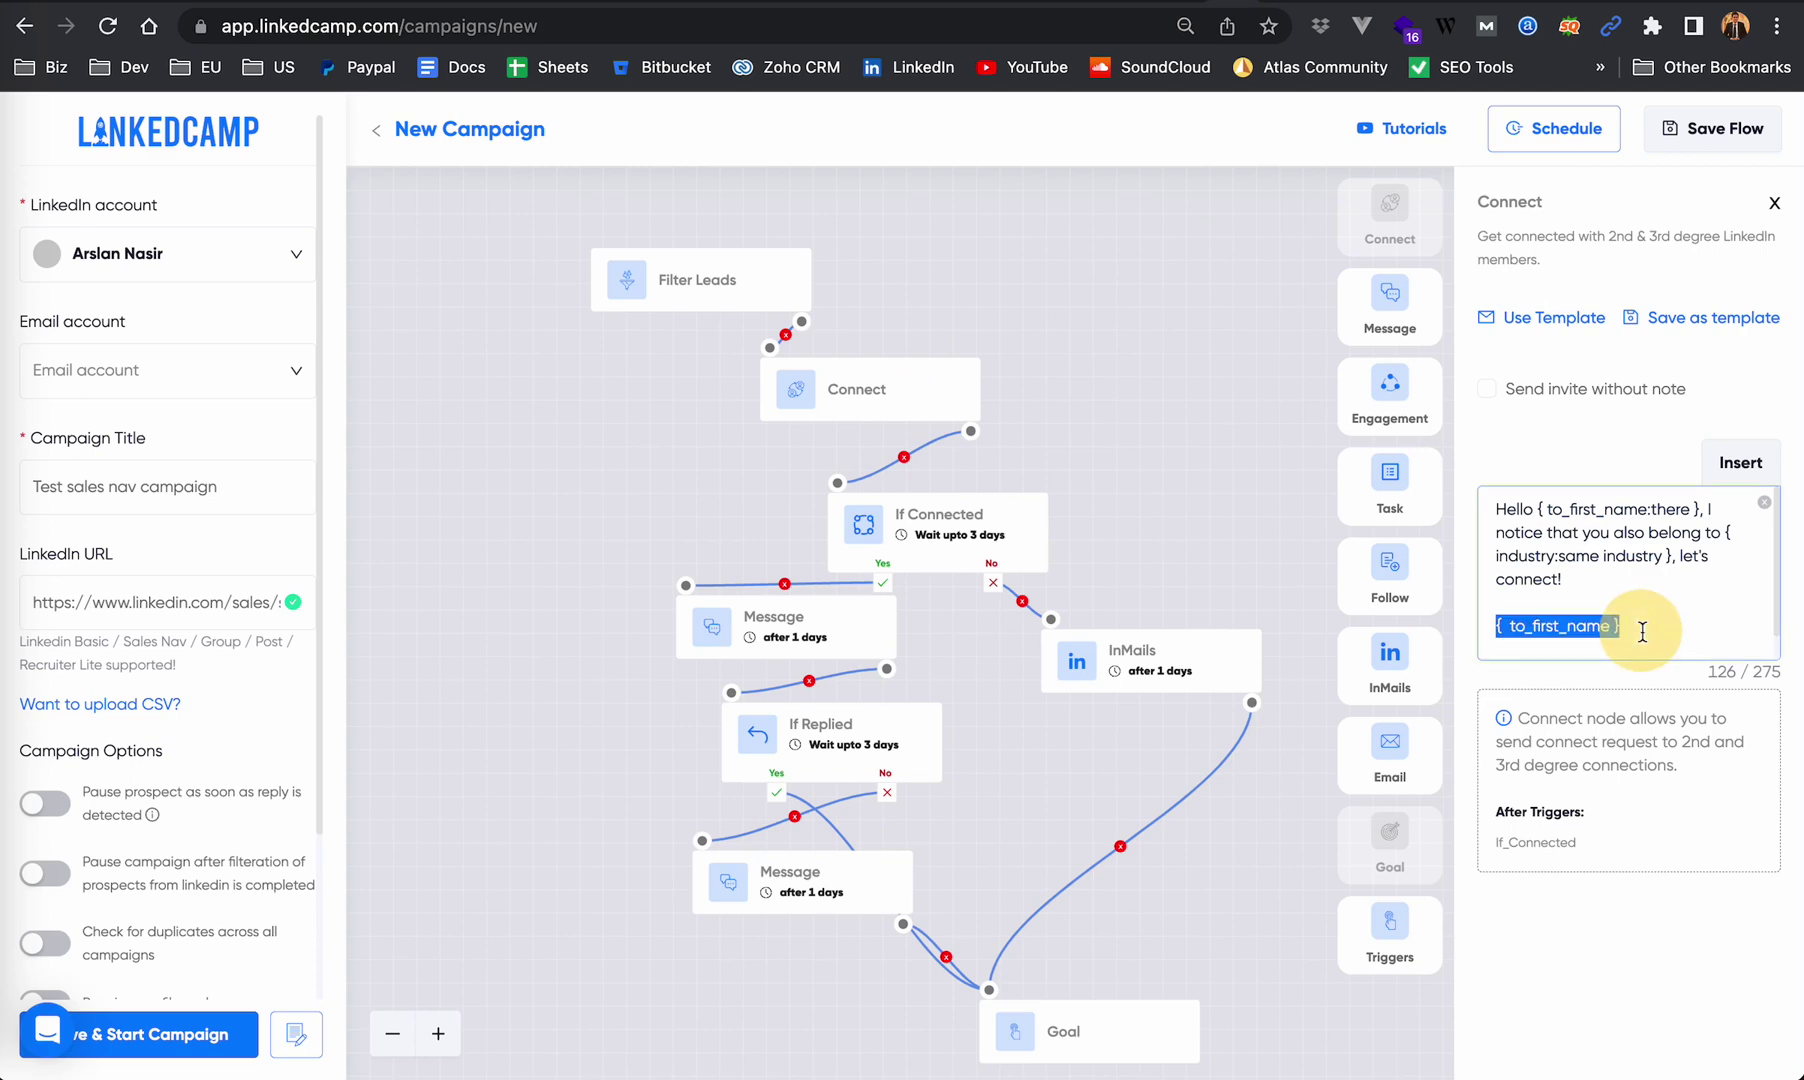
pyautogui.press('BackSpace')
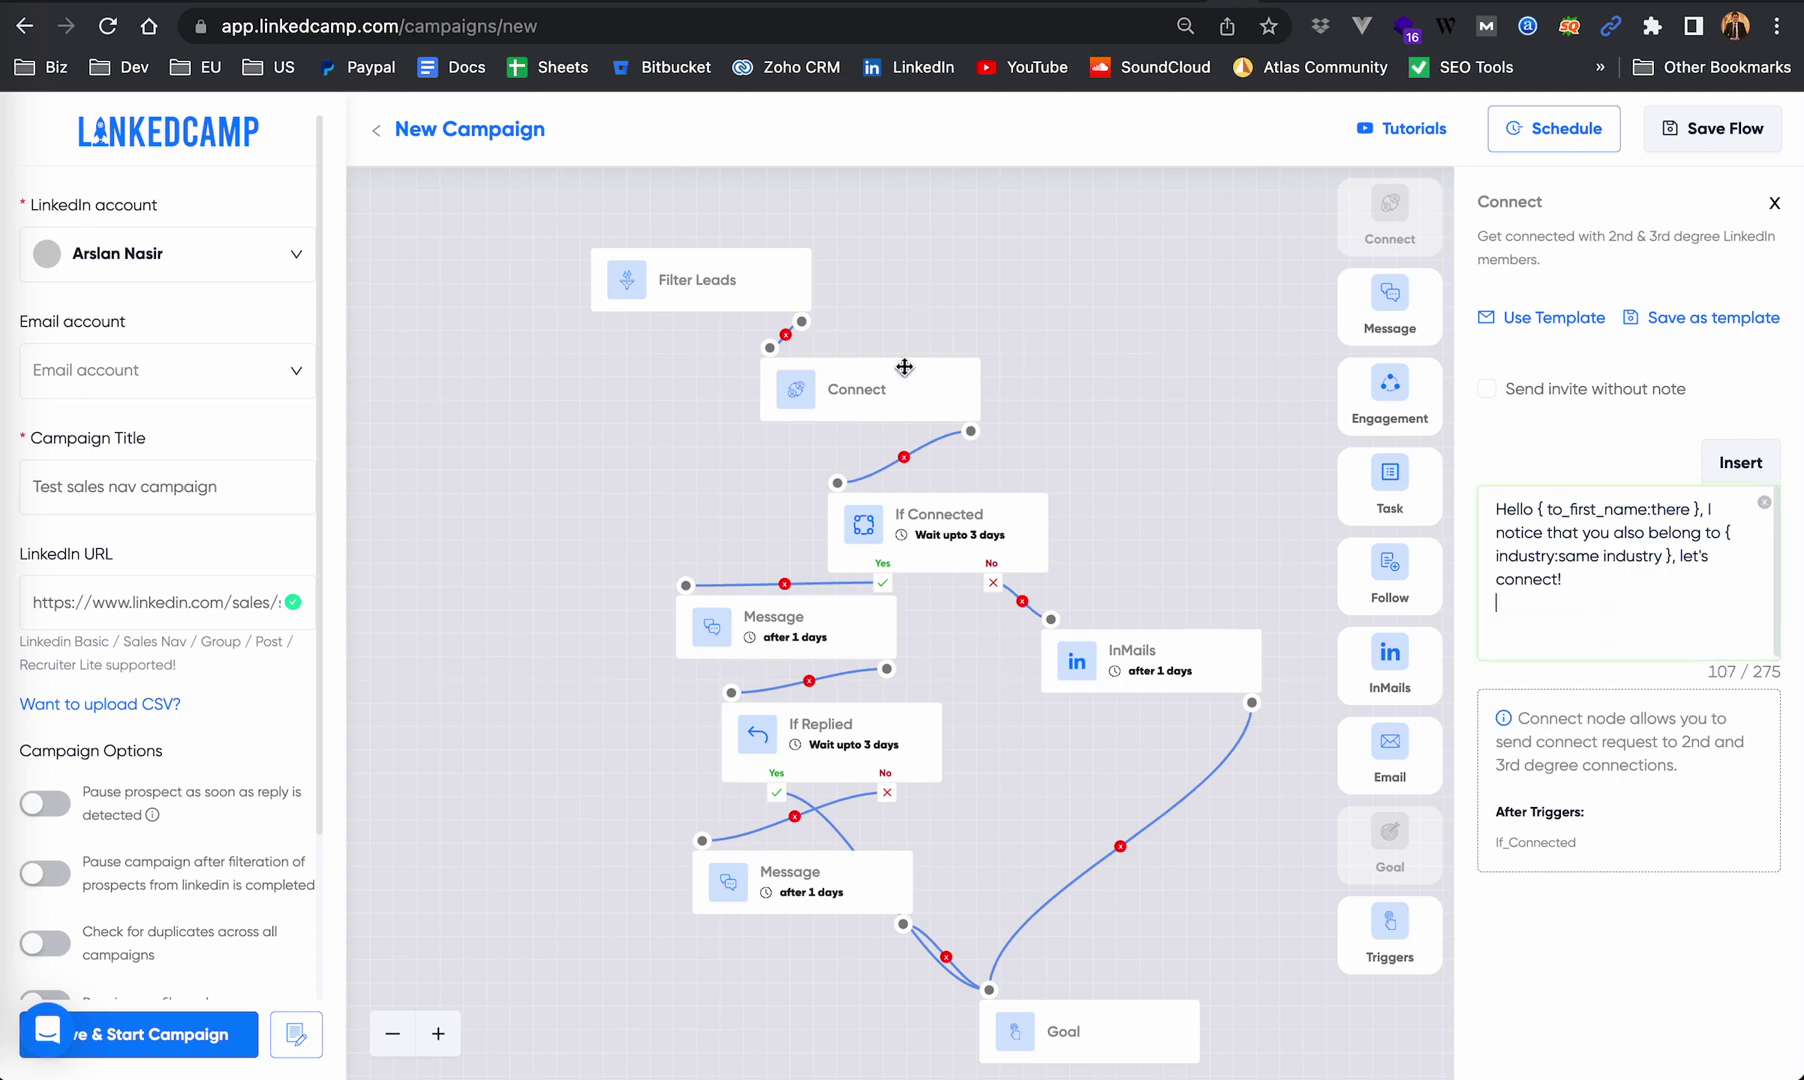
pyautogui.click(960, 540)
# Step: Raise the If Connected wait from 3 to 6 days
pyautogui.click(960, 540)
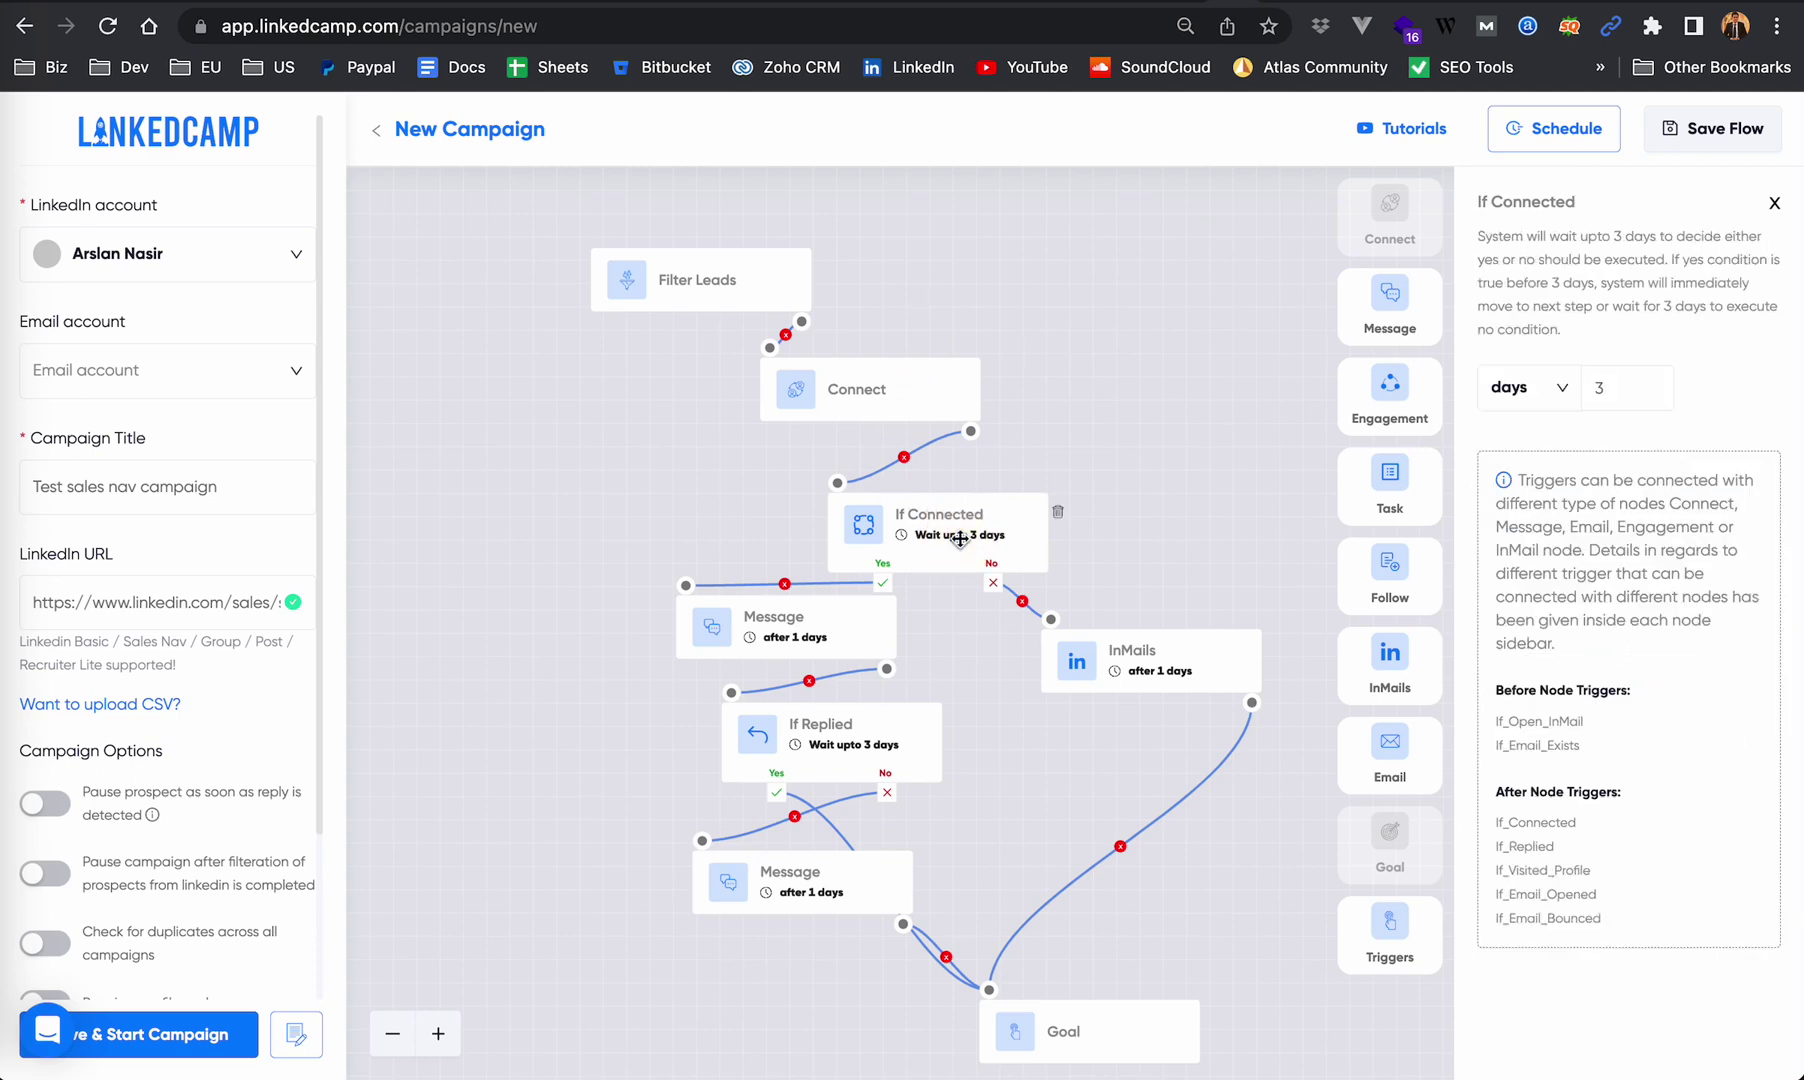
pyautogui.click(1655, 382)
pyautogui.click(1655, 382)
pyautogui.click(1657, 382)
pyautogui.click(1650, 437)
# Step: Inspect the first Message step's delay options and text, keeping the 1-day delay and greeting
pyautogui.click(774, 650)
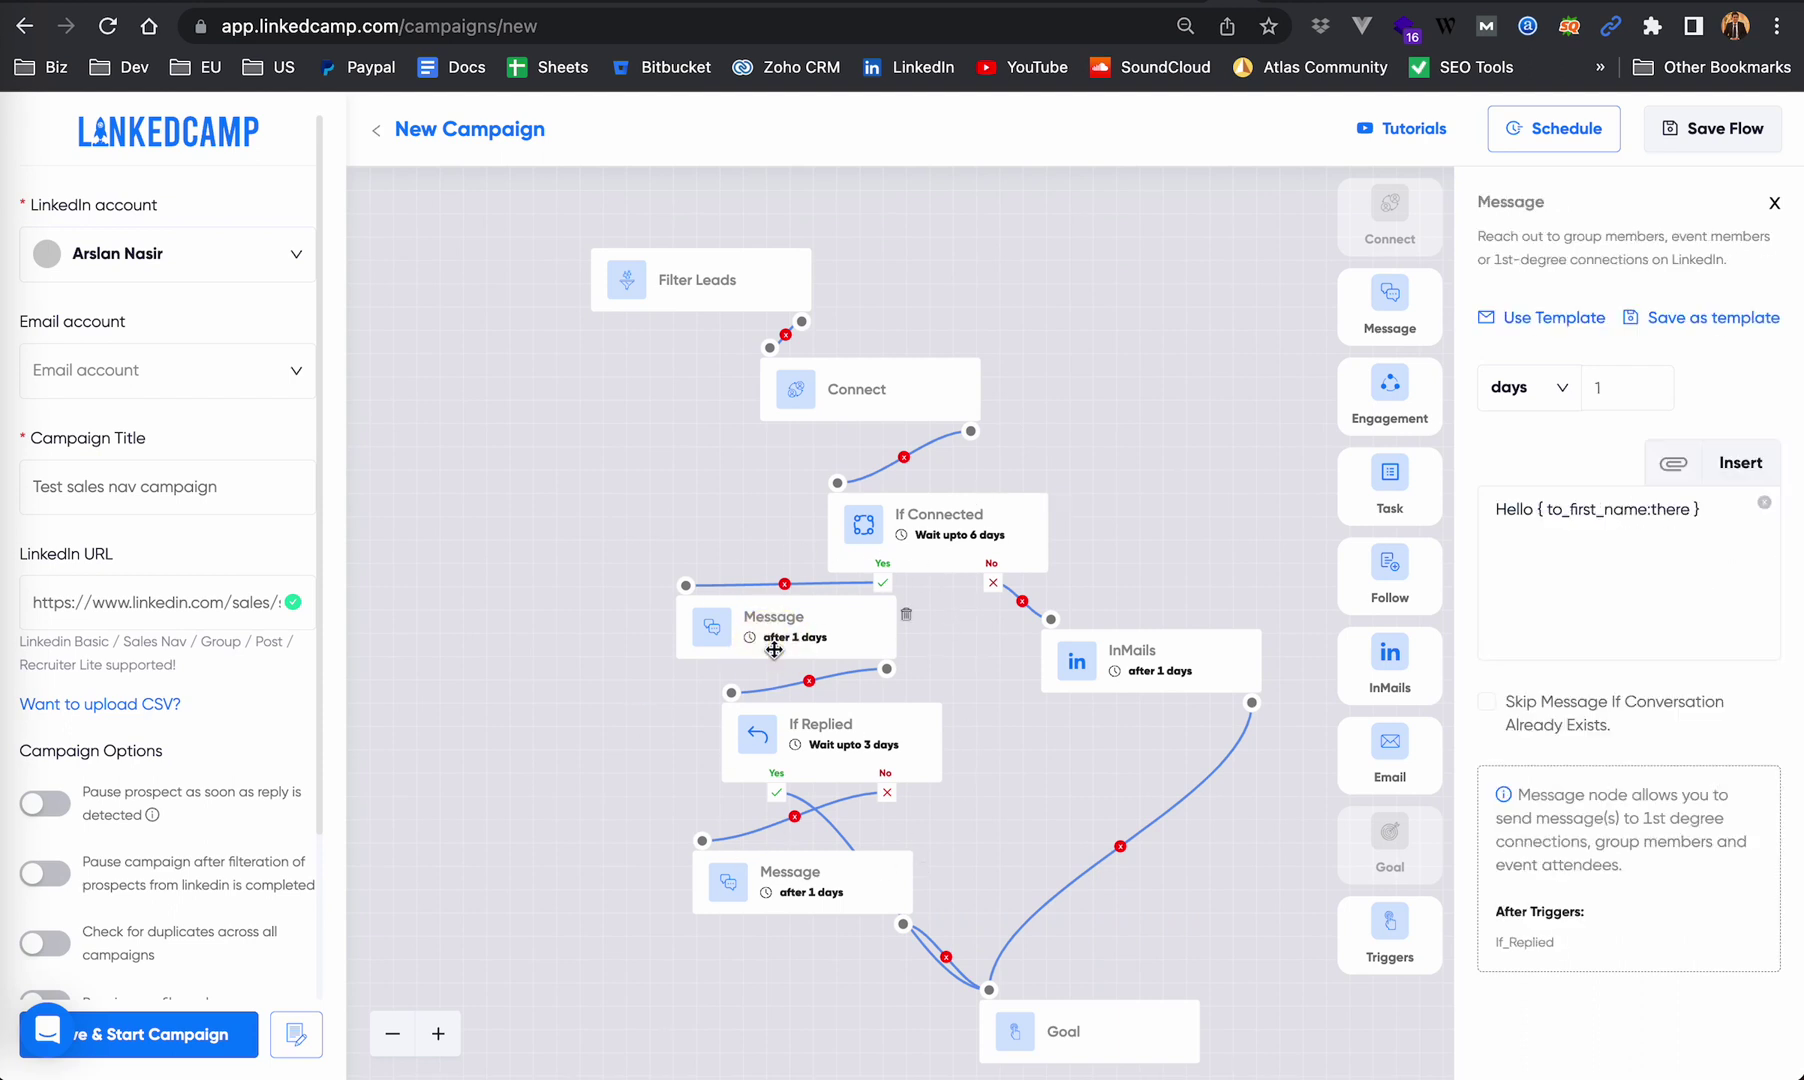
pyautogui.click(1558, 390)
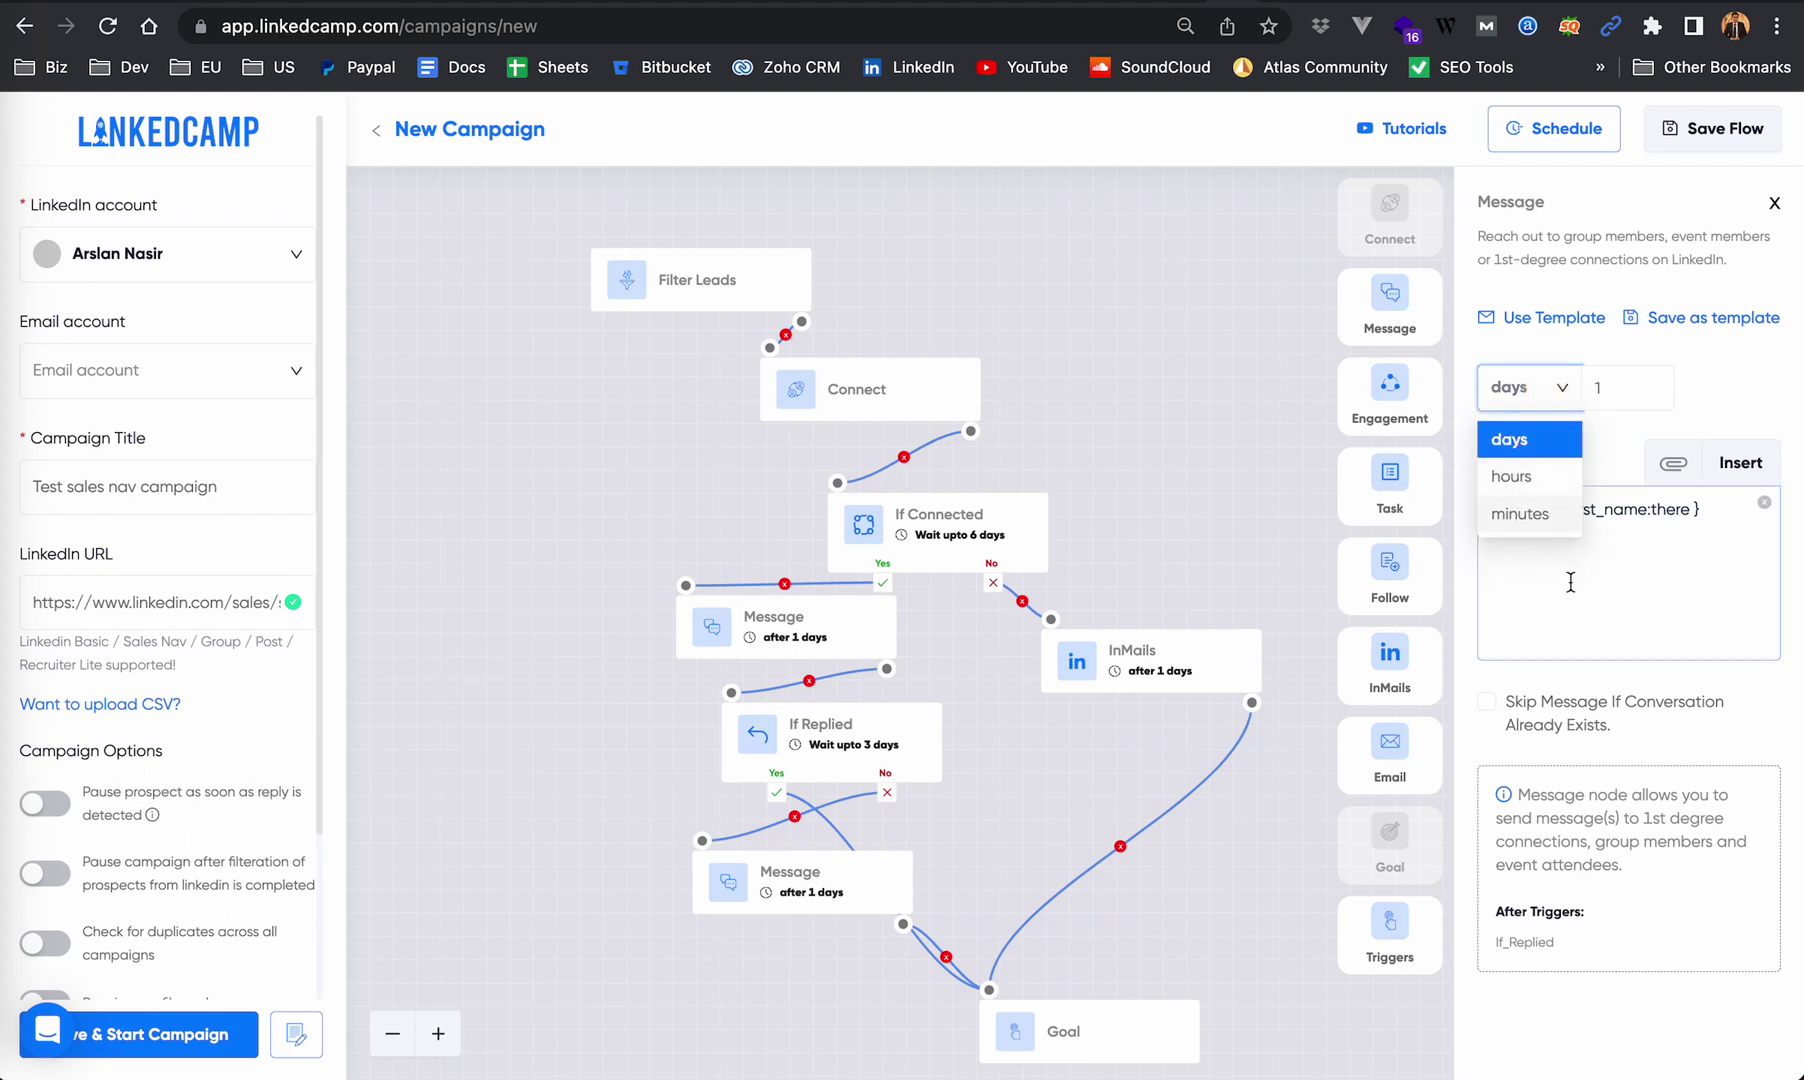
pyautogui.click(1685, 571)
pyautogui.click(1733, 476)
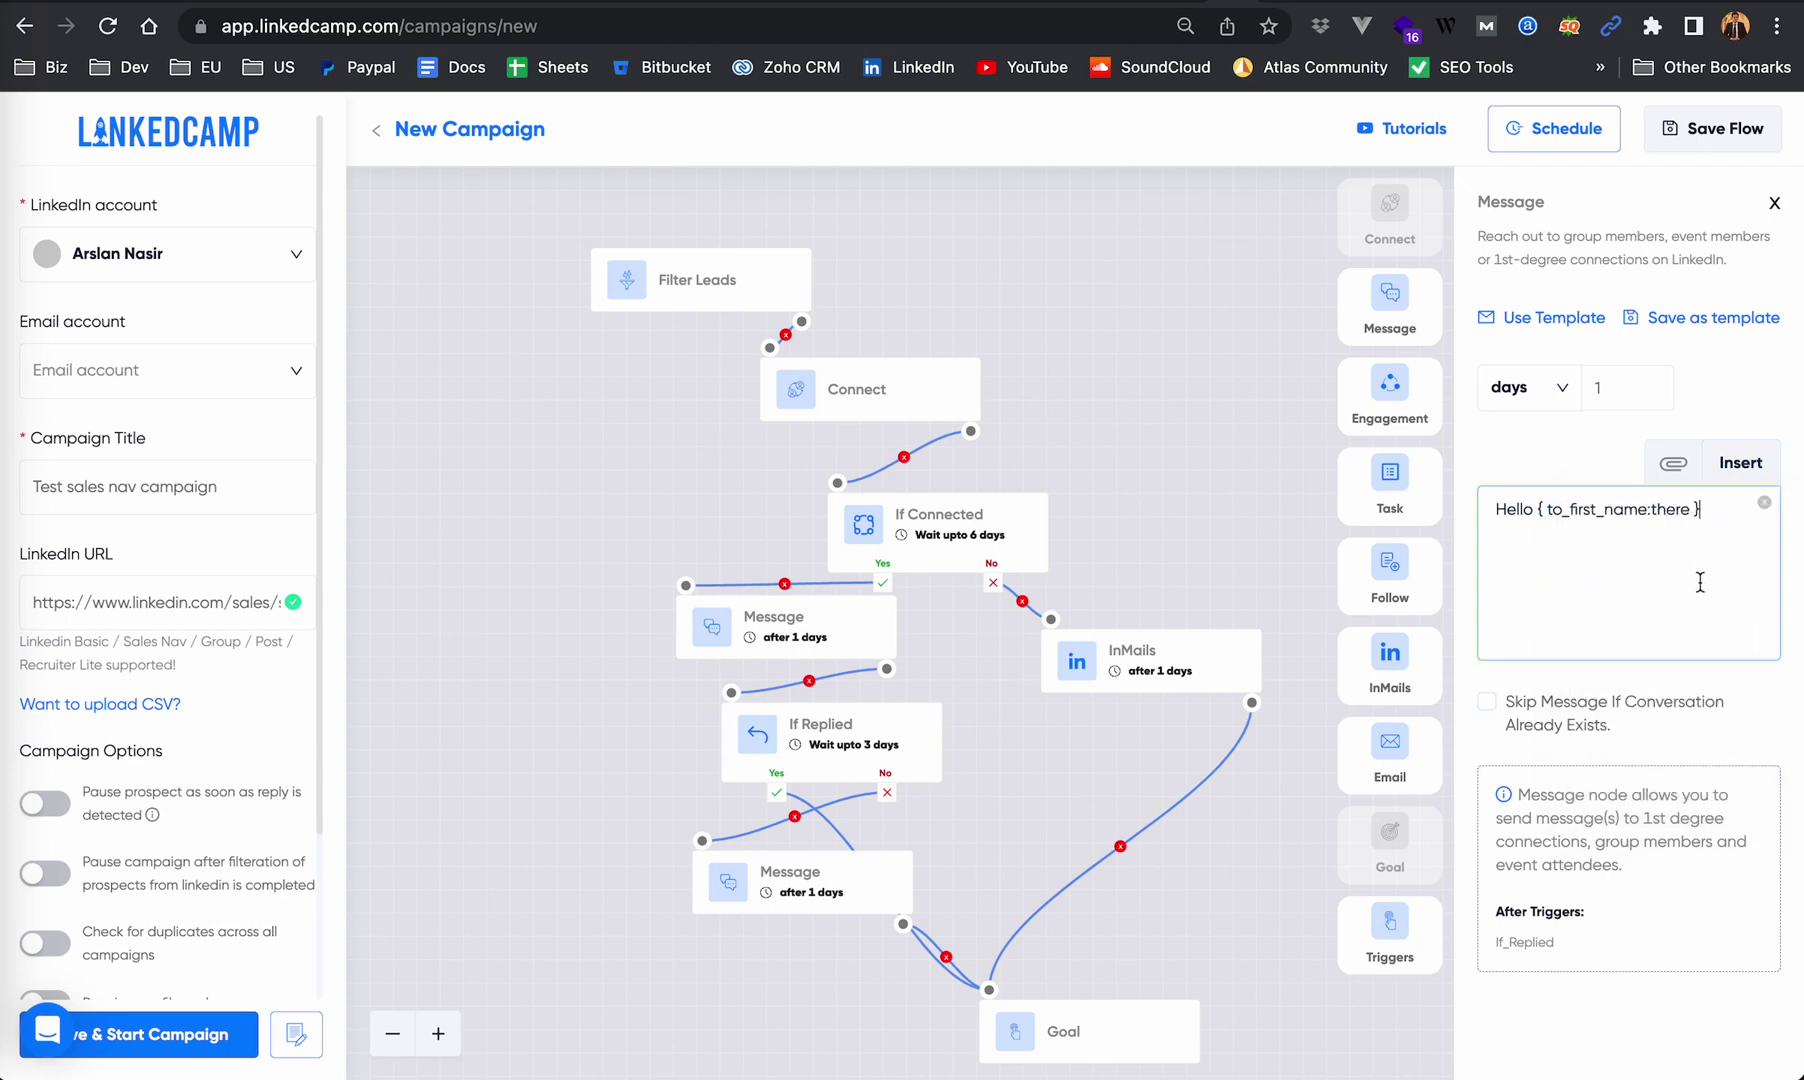
pyautogui.click(1570, 720)
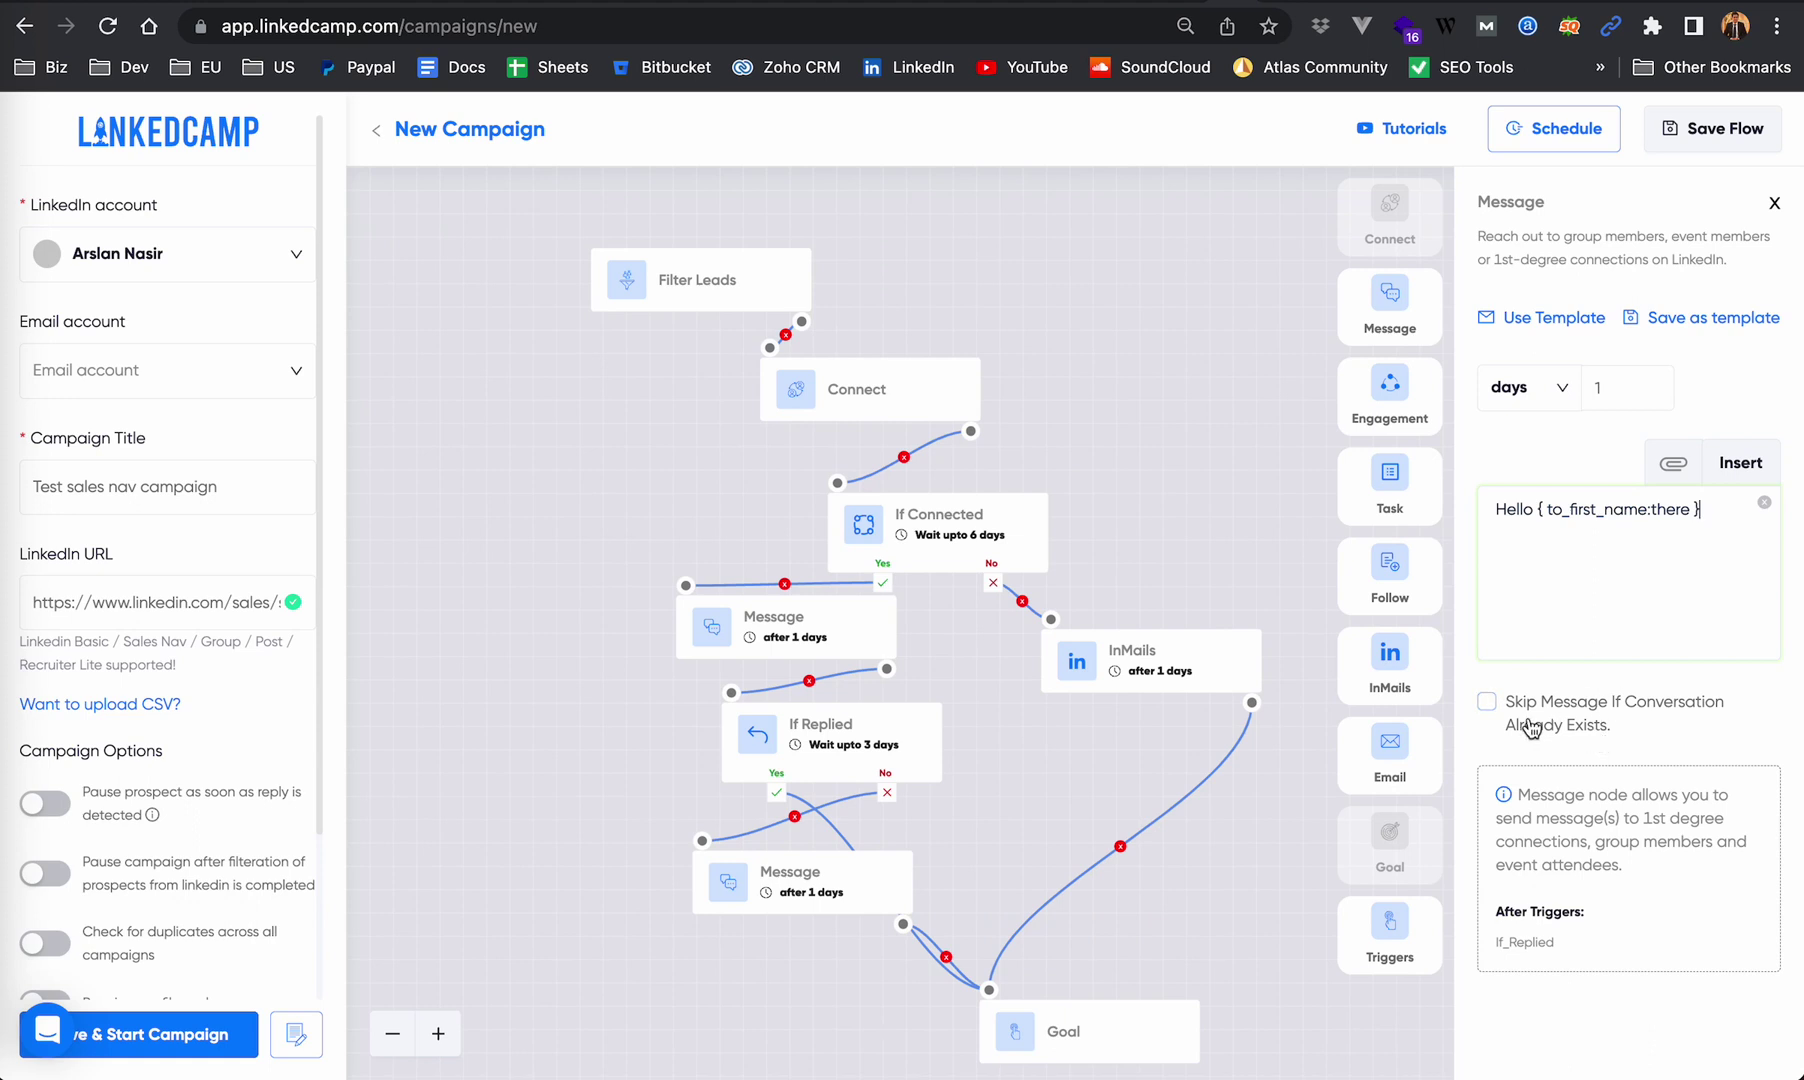
pyautogui.click(1574, 655)
# Step: Attach the Hyperise GIF 'Thanks {{first_name}} / Great to connect with you!' to the message
pyautogui.click(1674, 463)
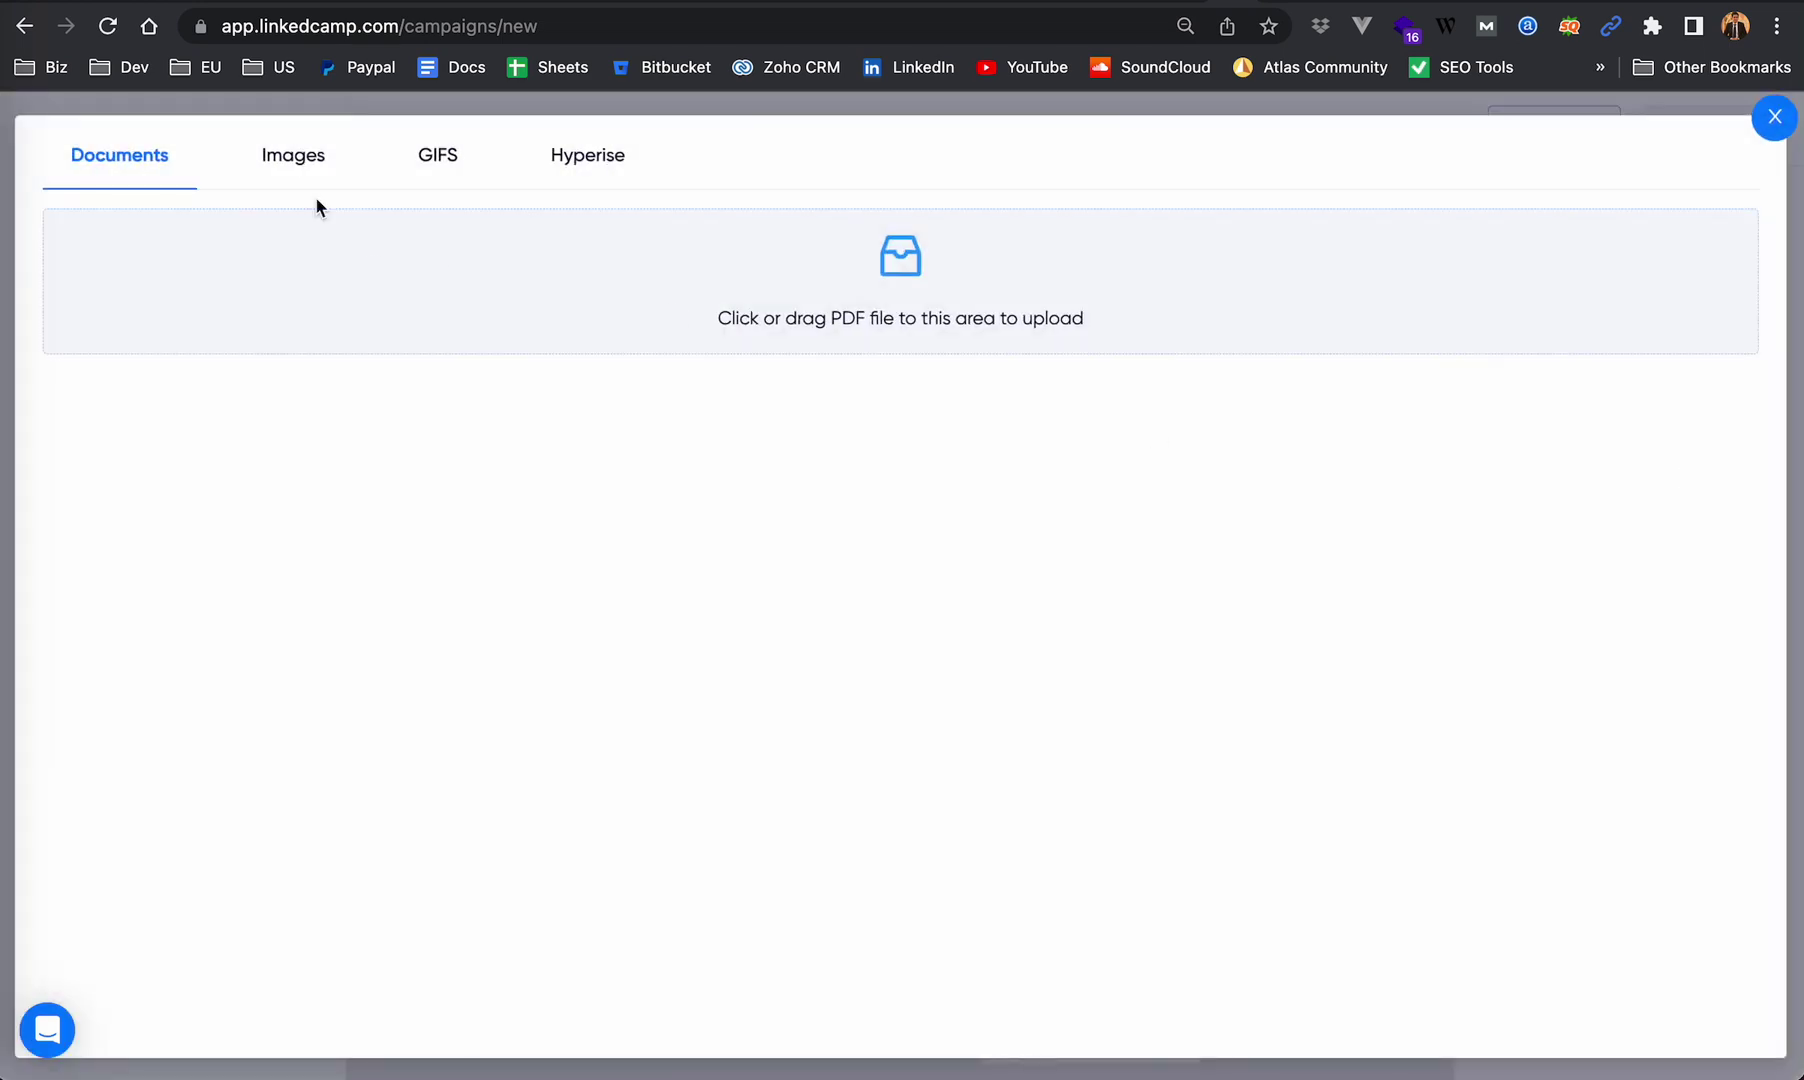
pyautogui.click(293, 162)
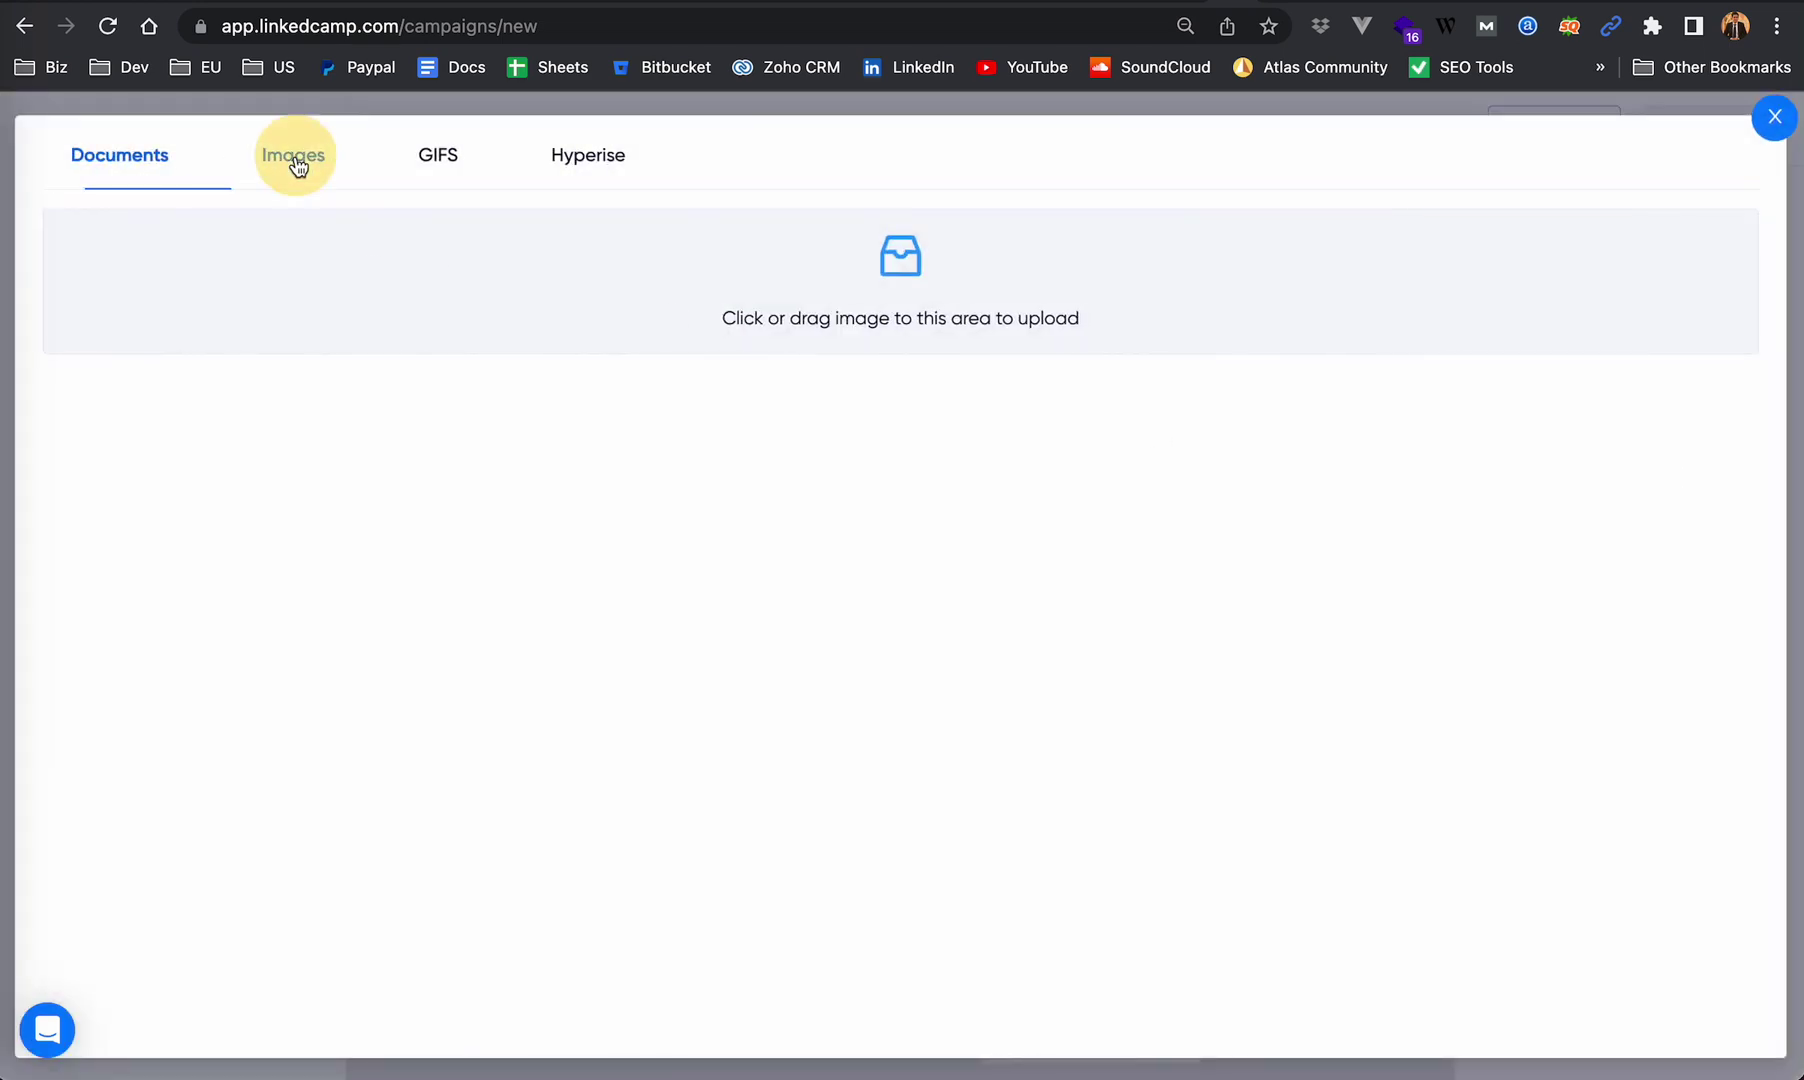
pyautogui.click(446, 165)
pyautogui.click(584, 168)
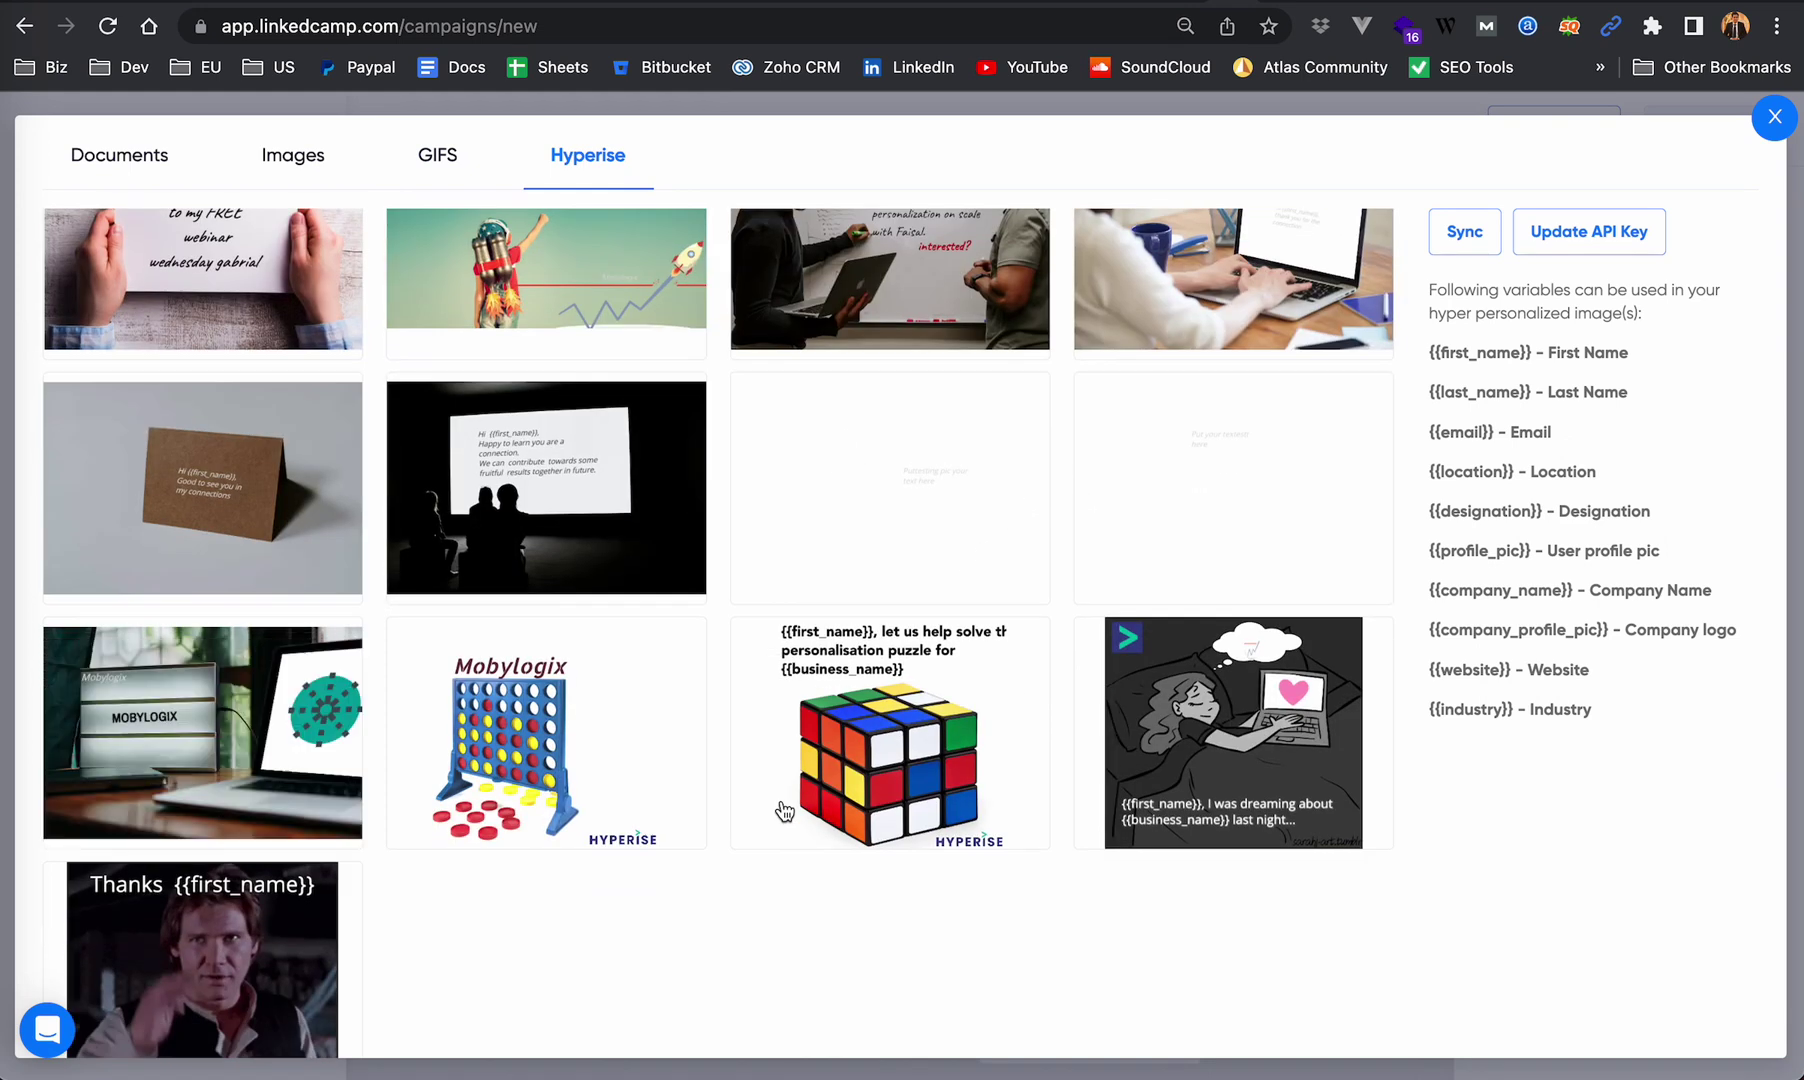
pyautogui.scroll(-1, 557, 970)
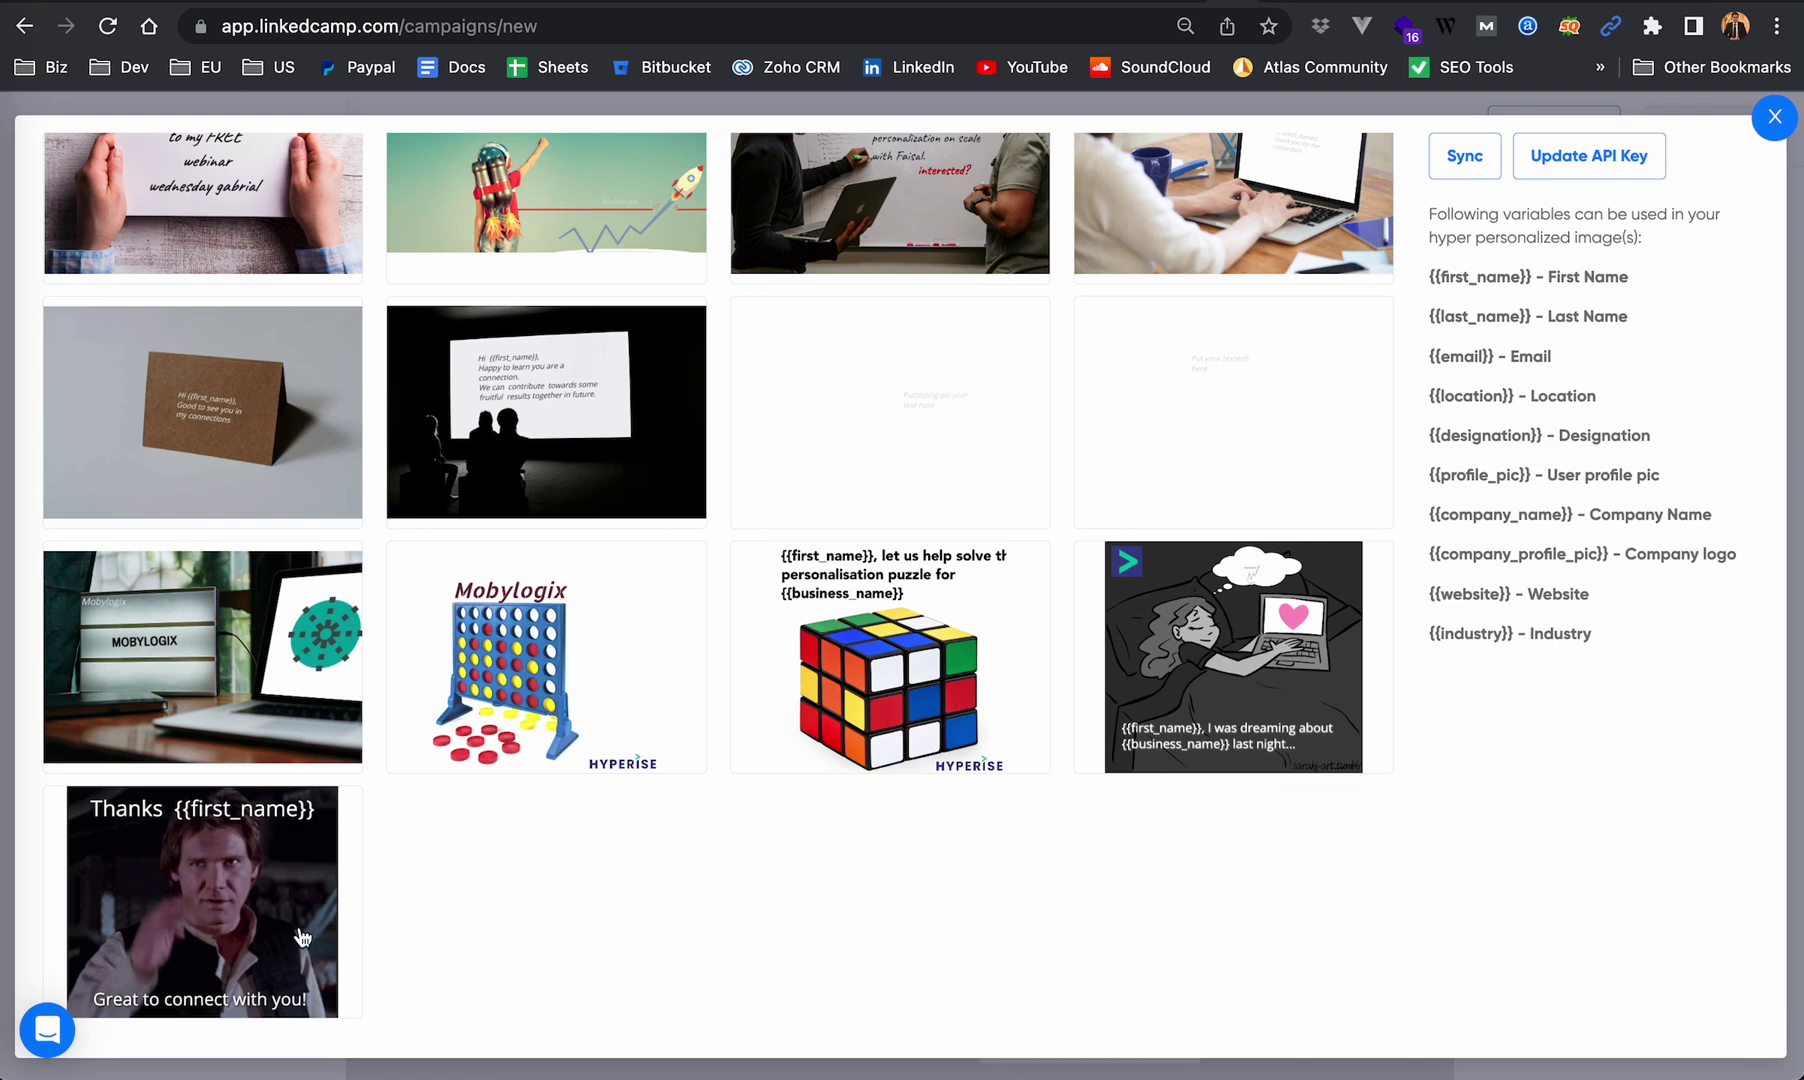
pyautogui.click(249, 910)
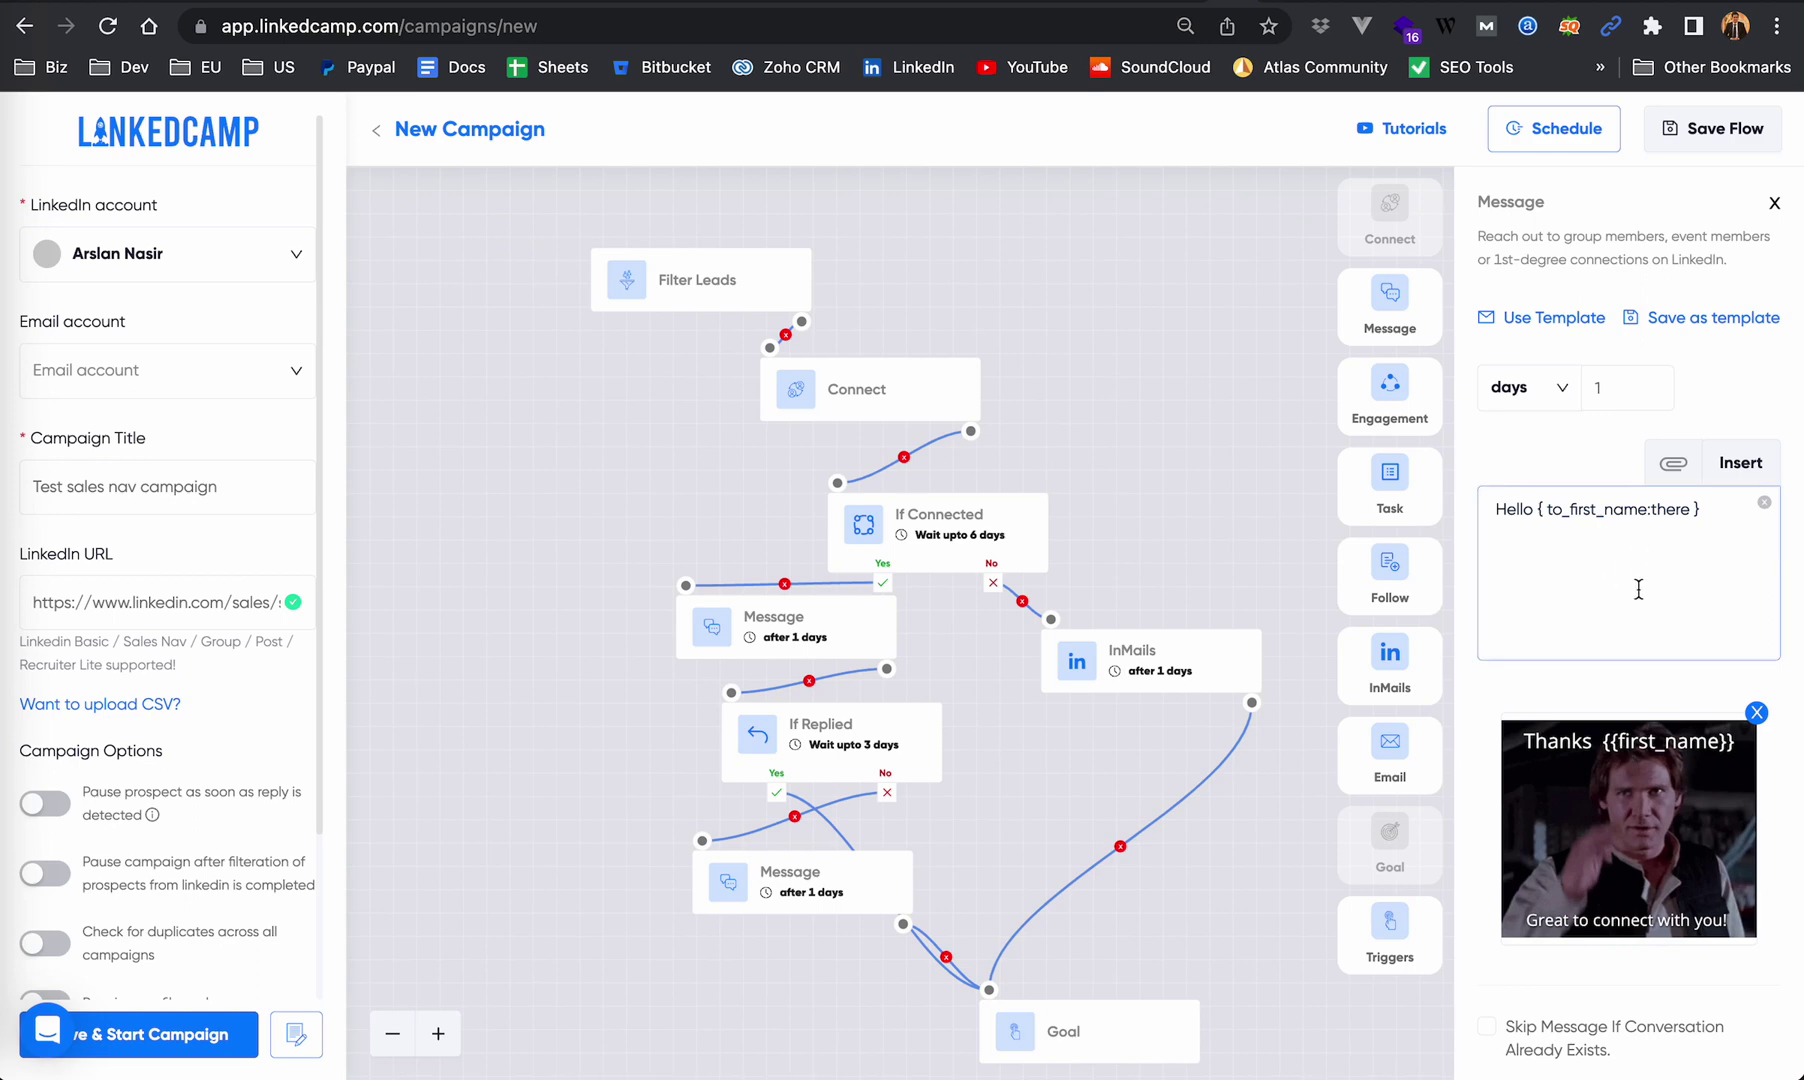
# Step: Fill the message with the IT-services invite from the Generic Sales templates
pyautogui.click(1550, 322)
pyautogui.click(783, 240)
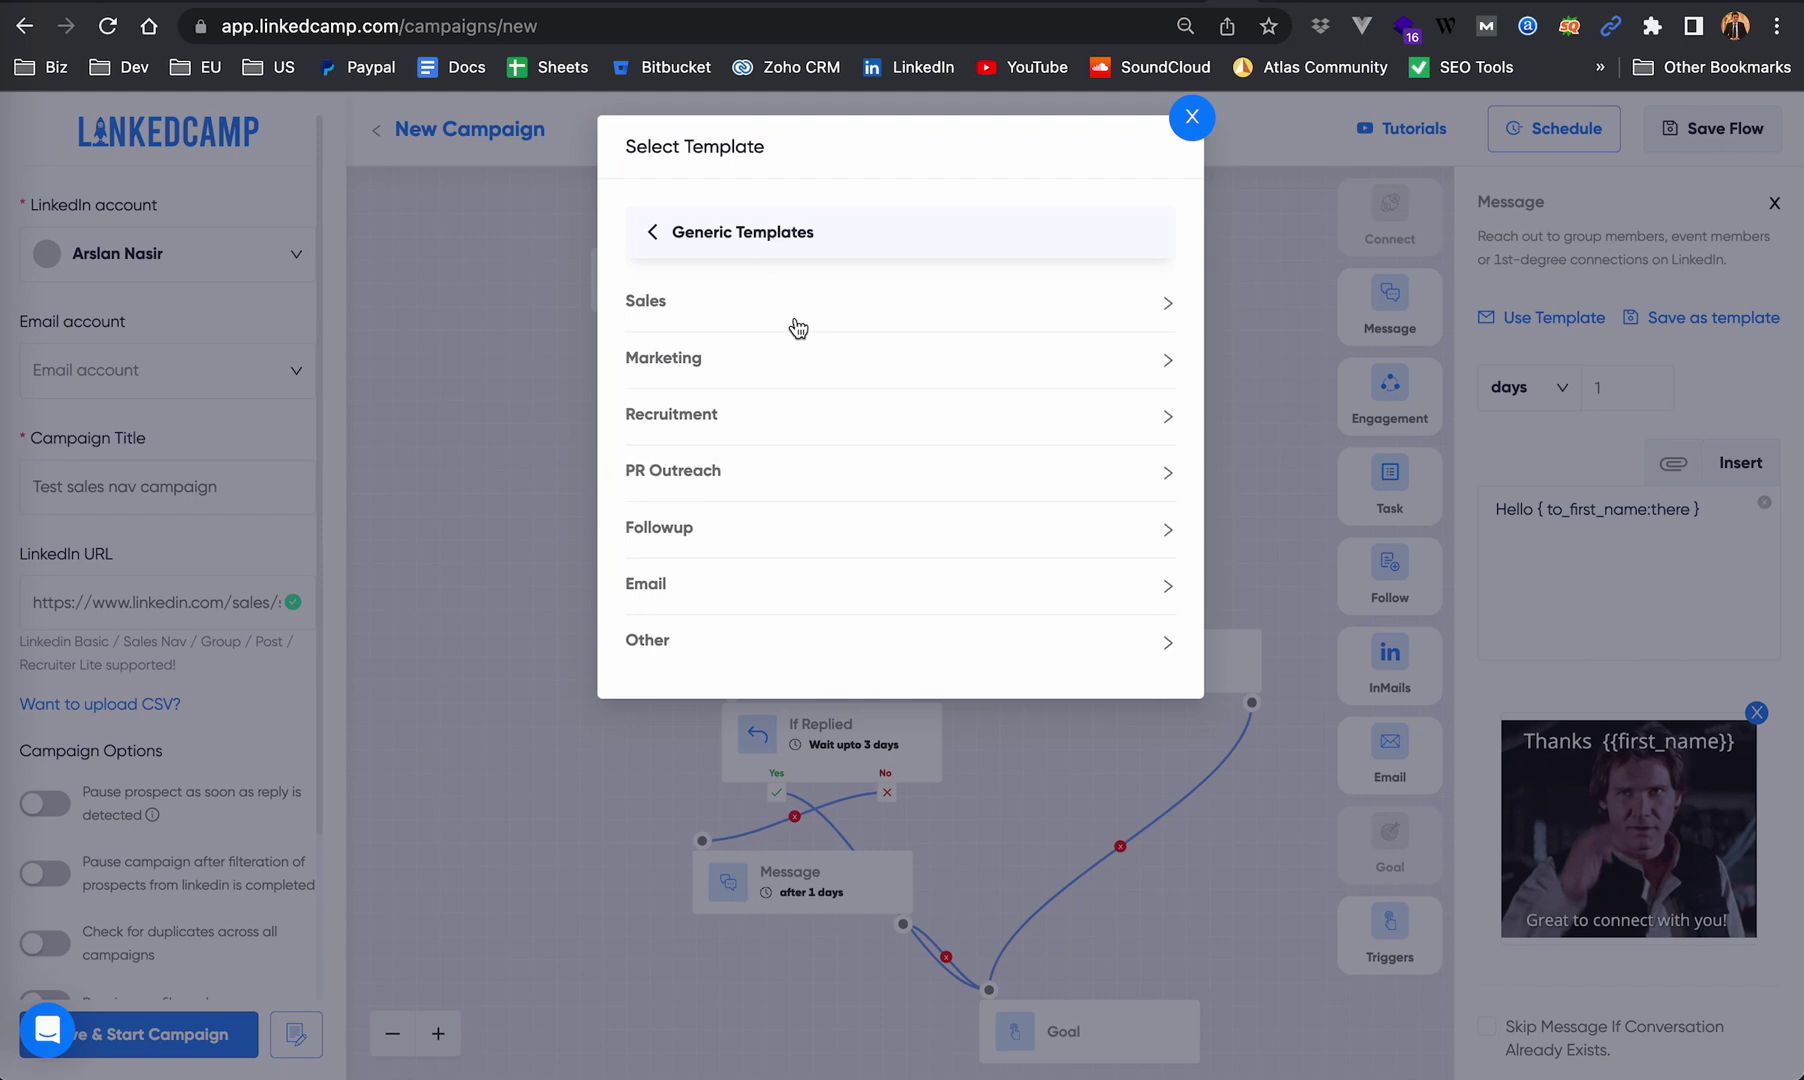
pyautogui.click(652, 312)
pyautogui.click(742, 350)
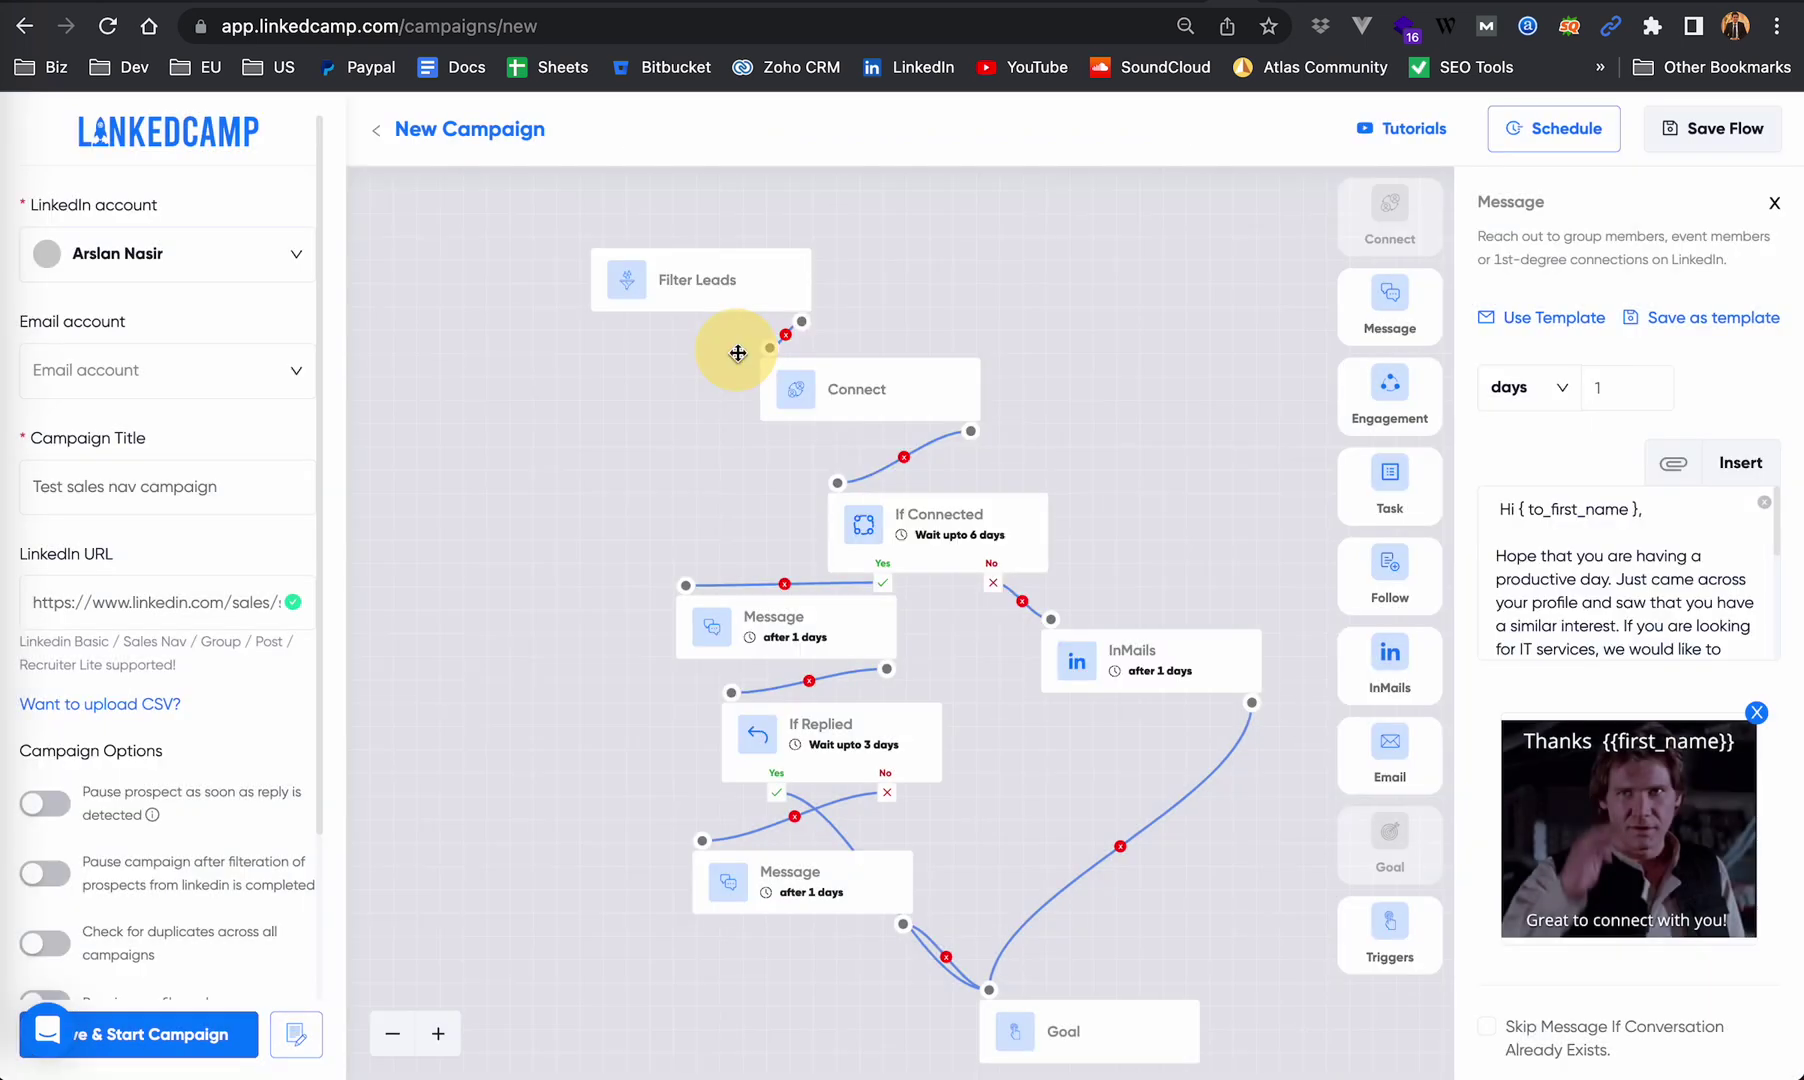
# Step: Review the If Replied step and the follow-up Message's 1-day delay and greeting
pyautogui.scroll(-3, 1607, 602)
pyautogui.scroll(3, 1607, 602)
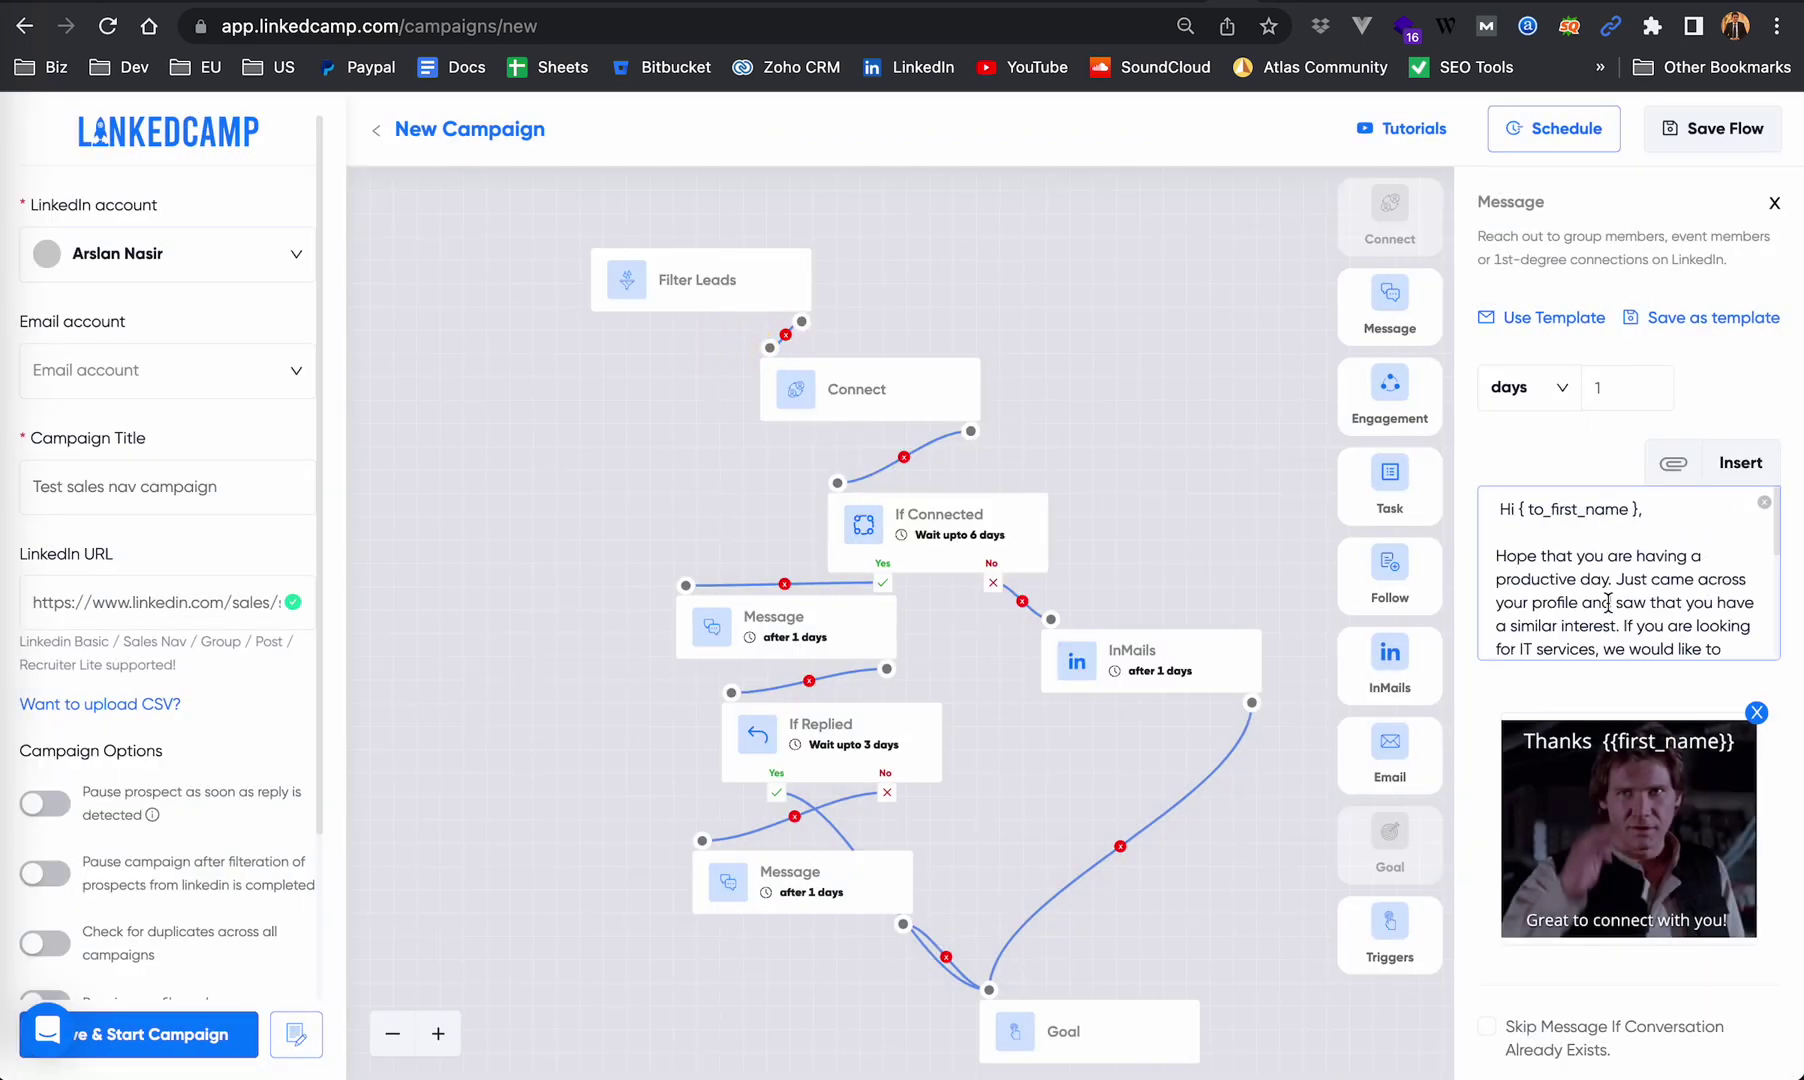
pyautogui.click(839, 743)
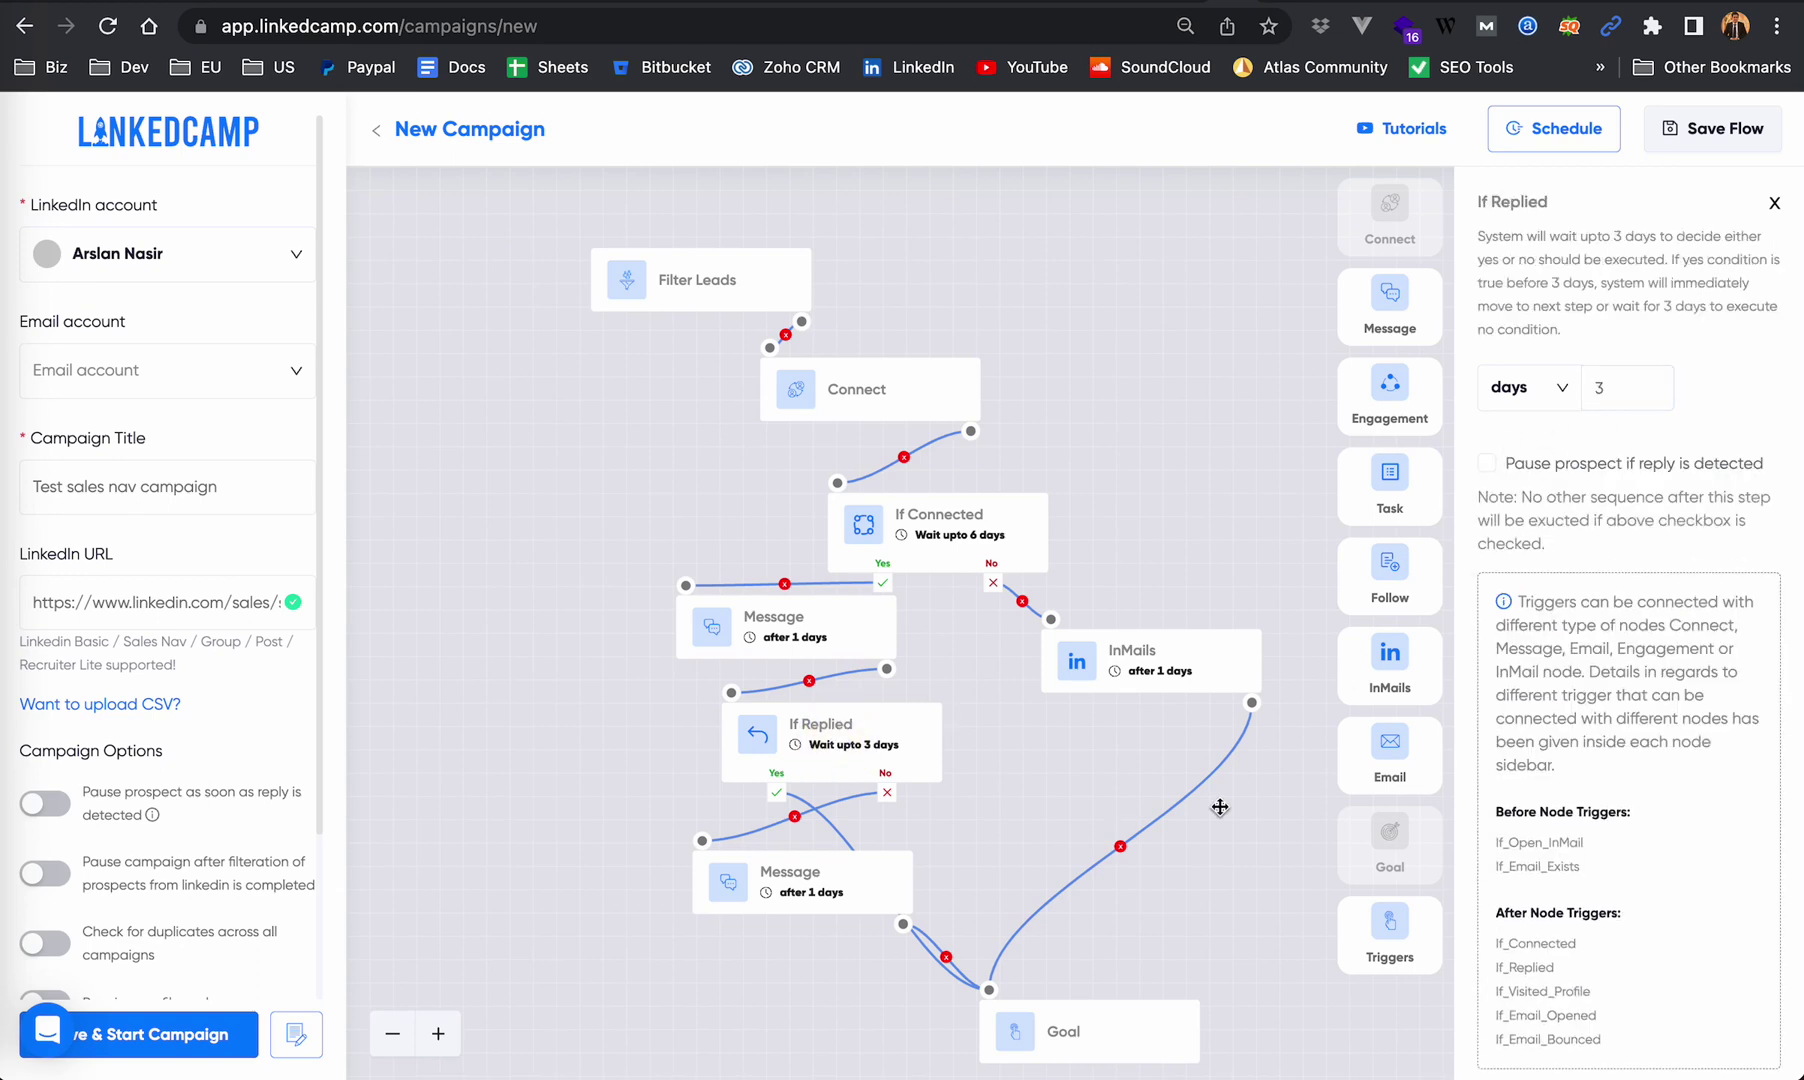
pyautogui.click(808, 886)
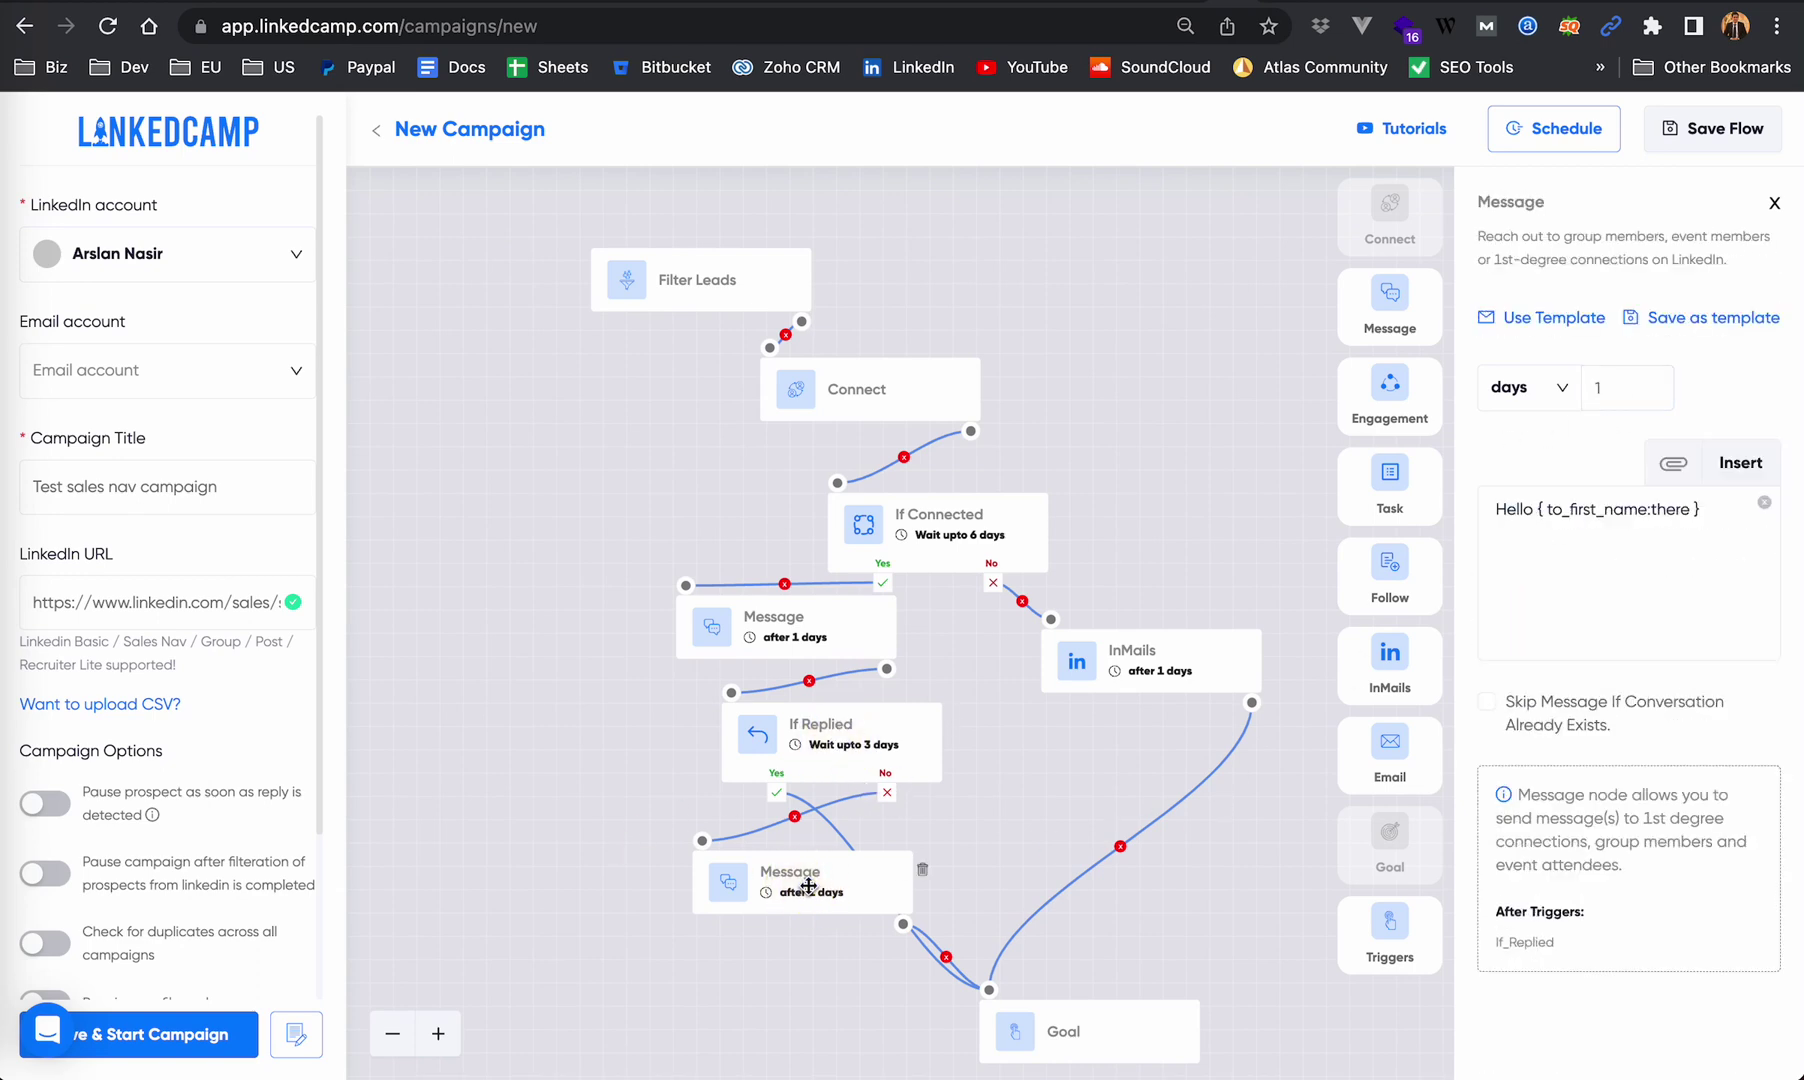
pyautogui.click(1155, 655)
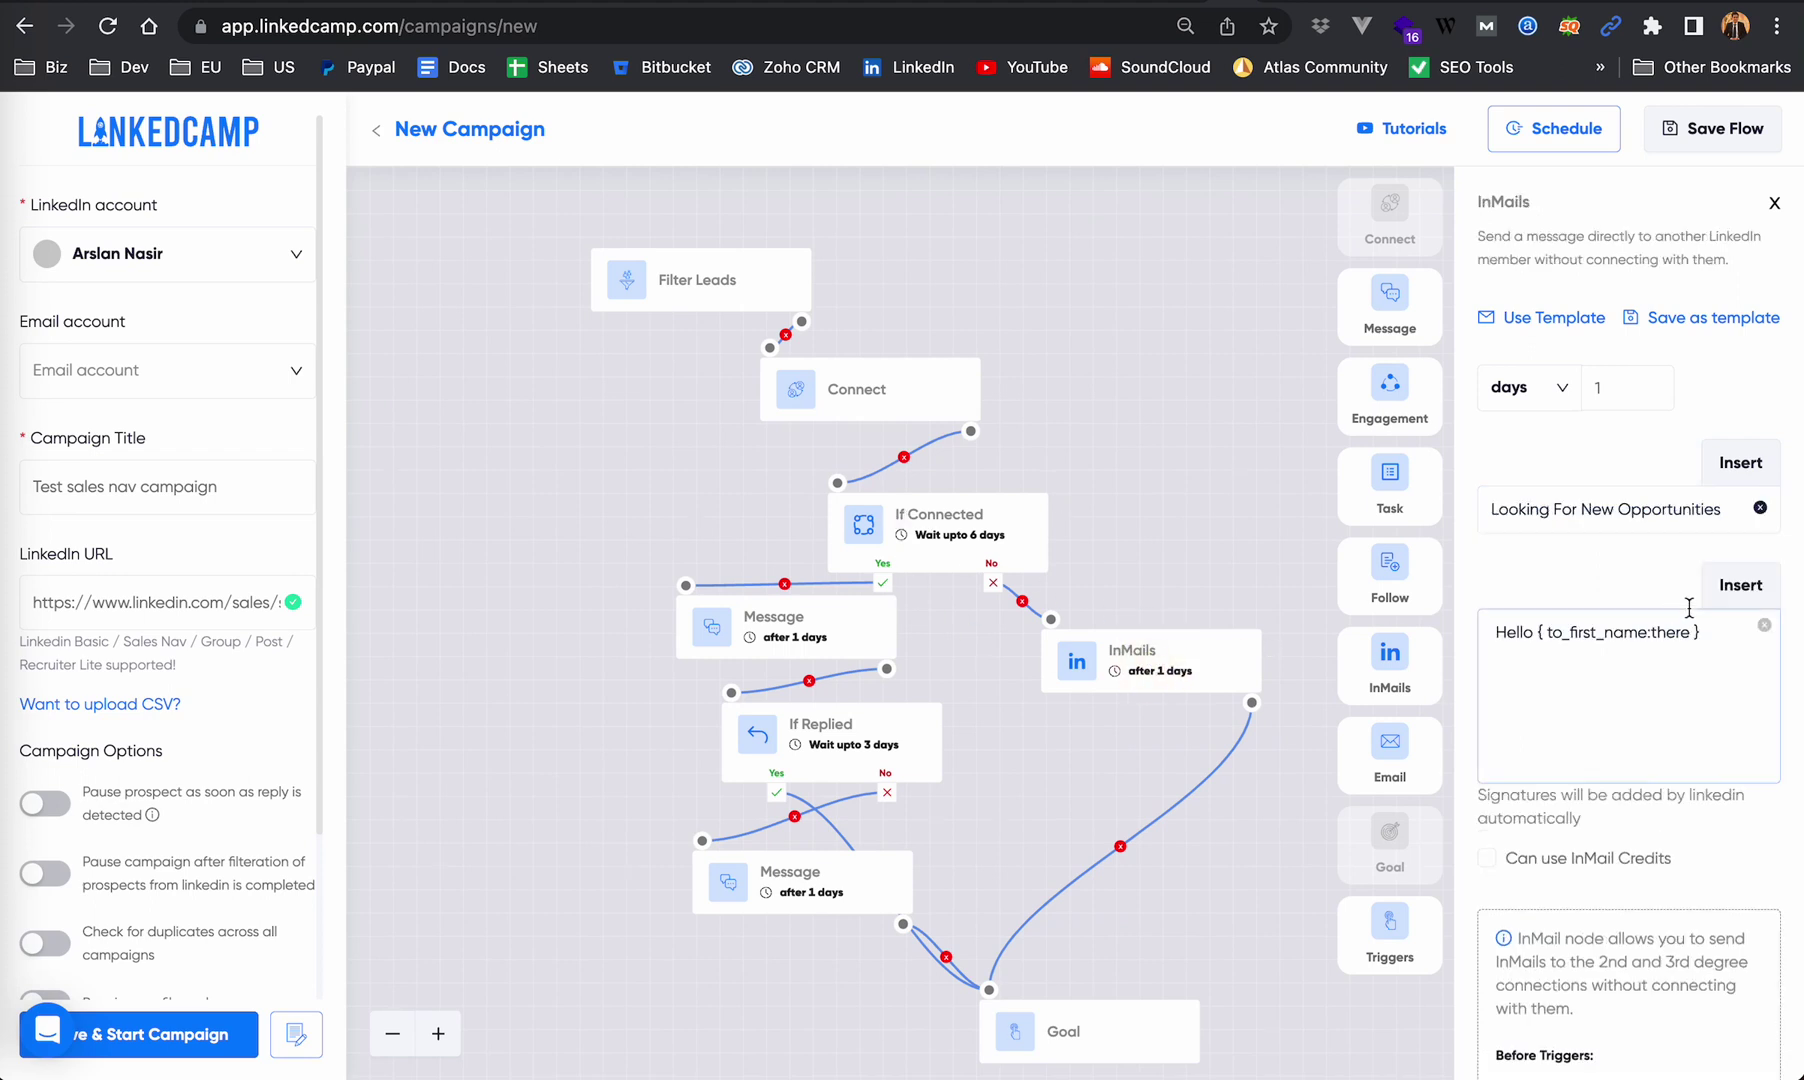
pyautogui.tripleClick(1641, 515)
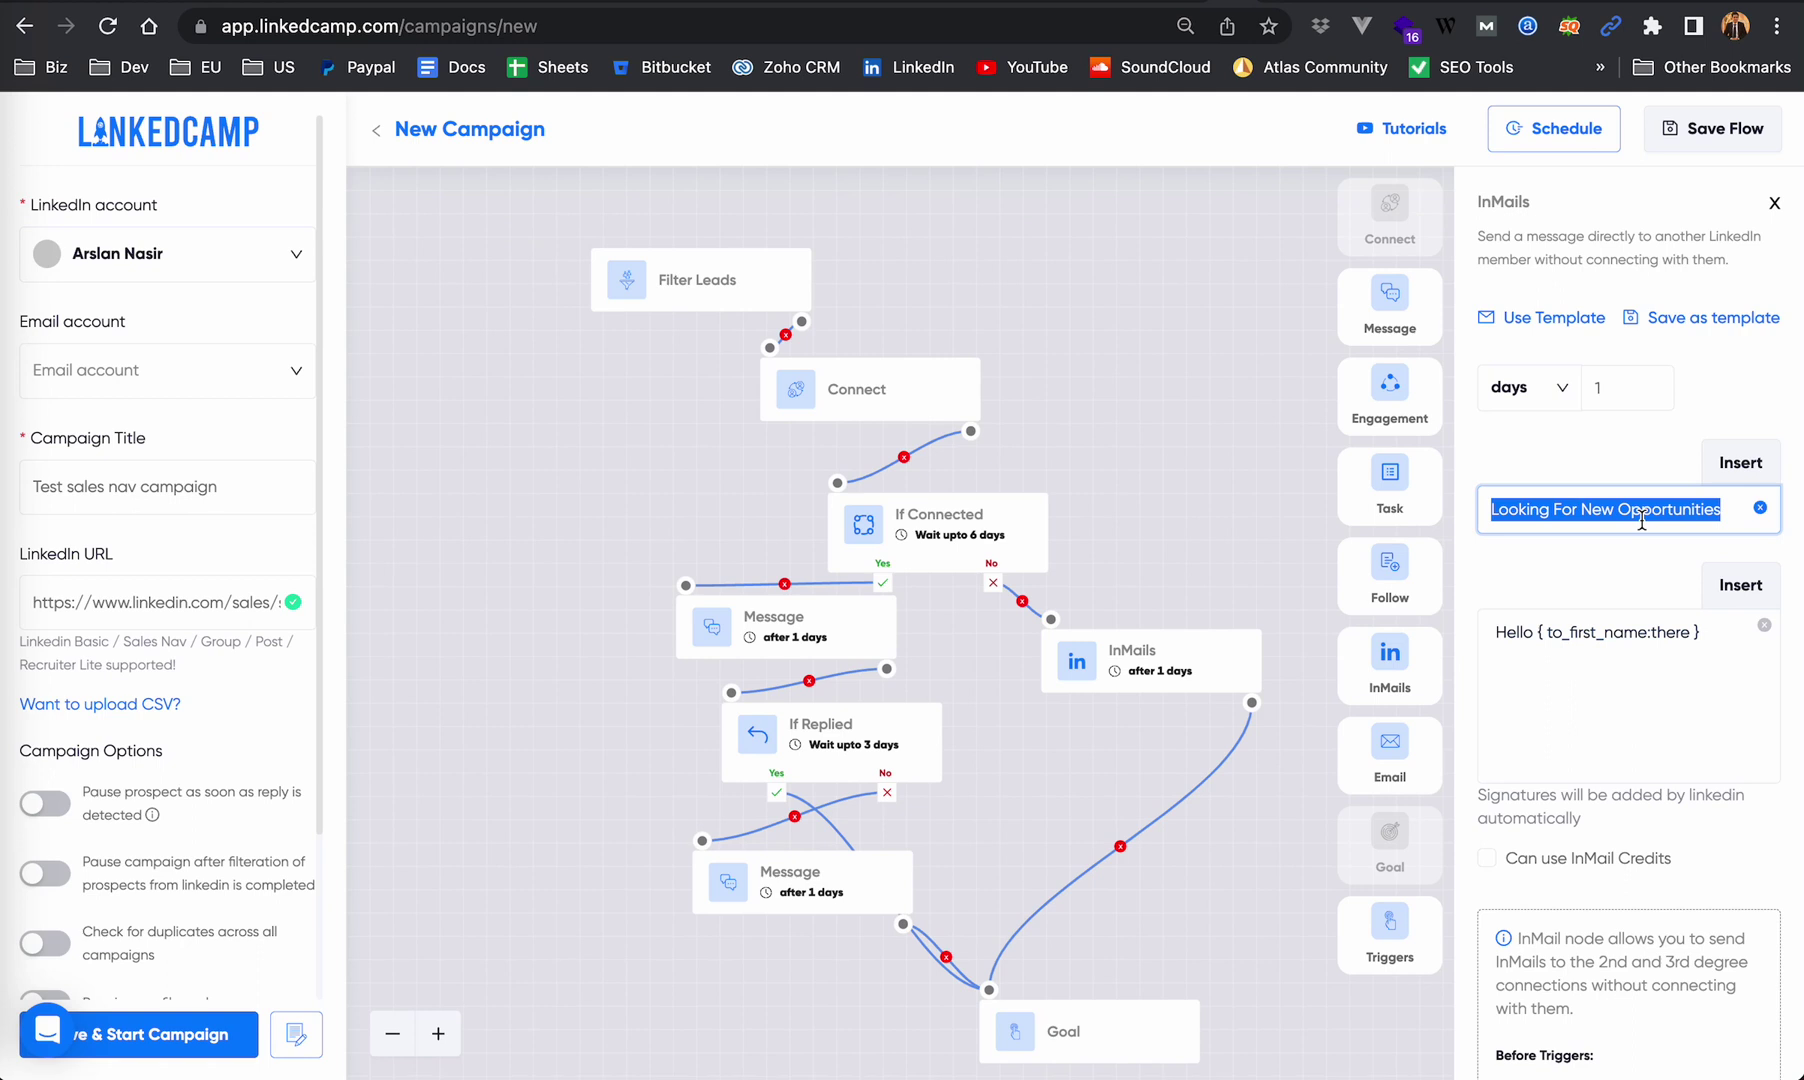
pyautogui.tripleClick(1642, 510)
pyautogui.click(1733, 668)
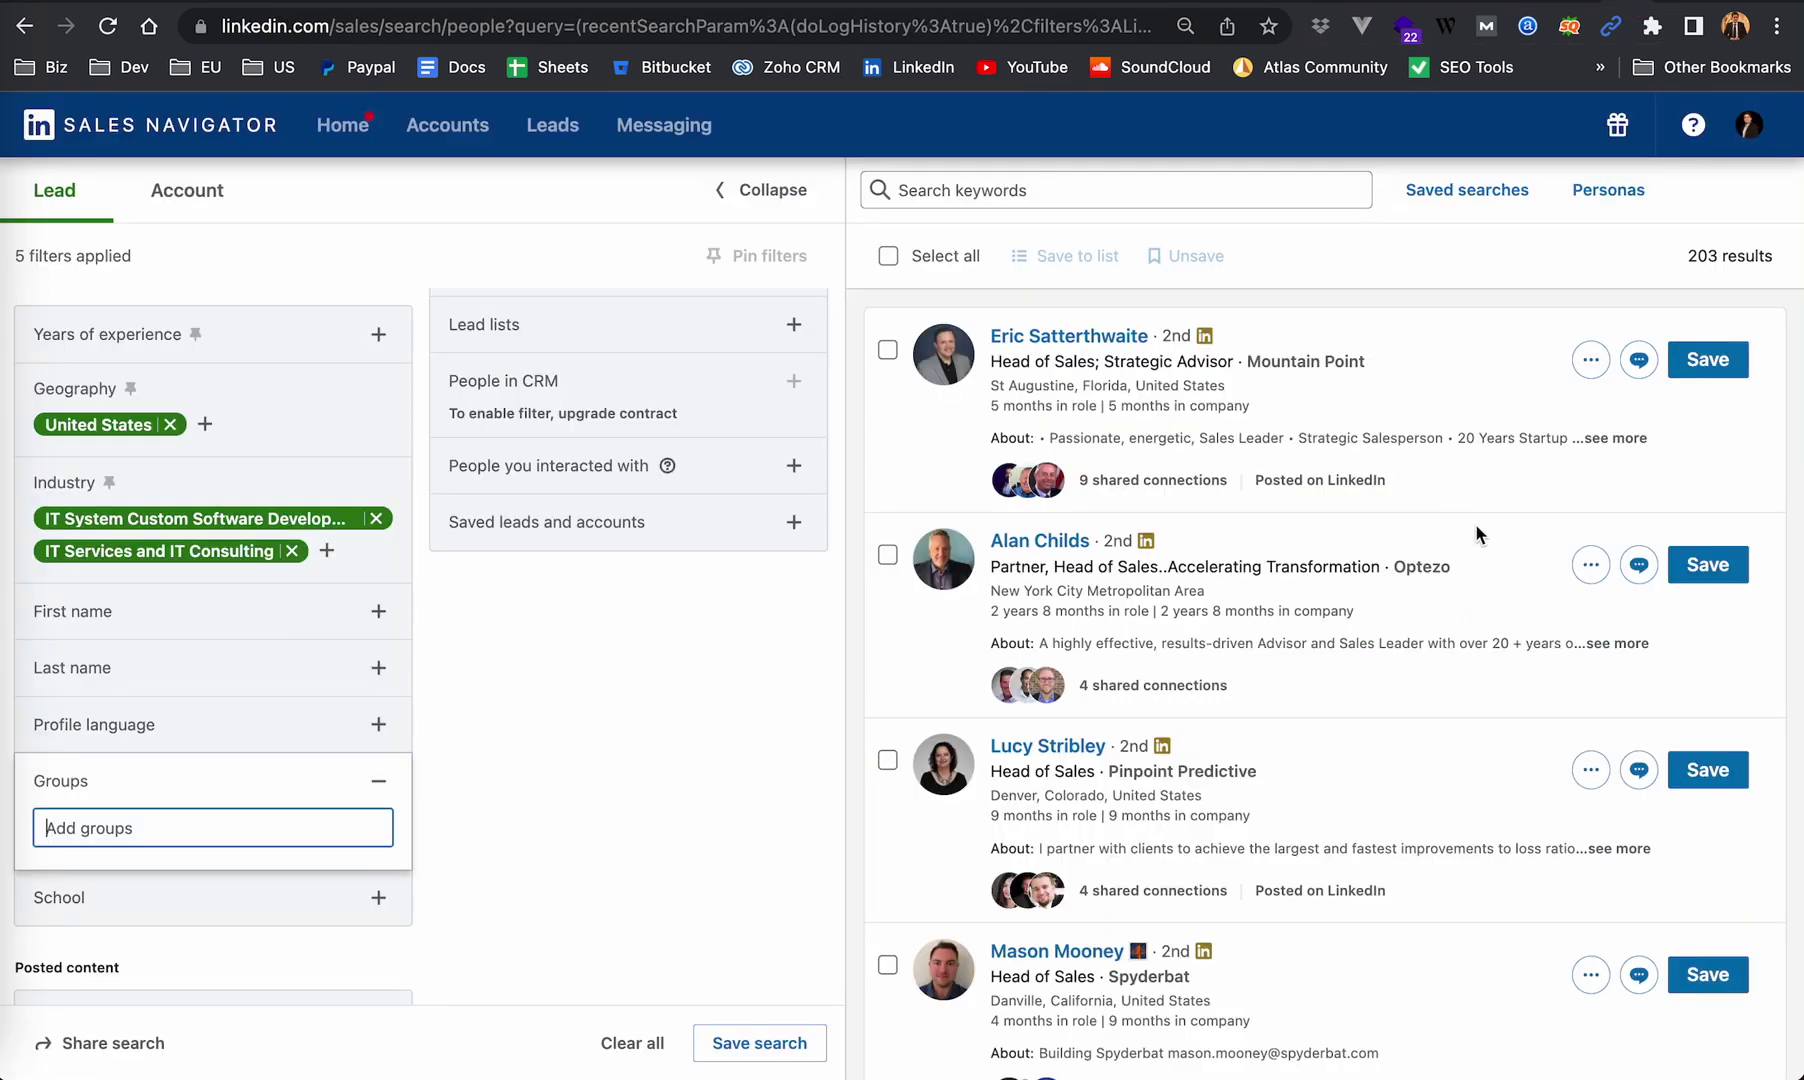
# Step: Preview and close InMail compose windows for three leads in the Sales Navigator results
pyautogui.scroll(-5, 1470, 799)
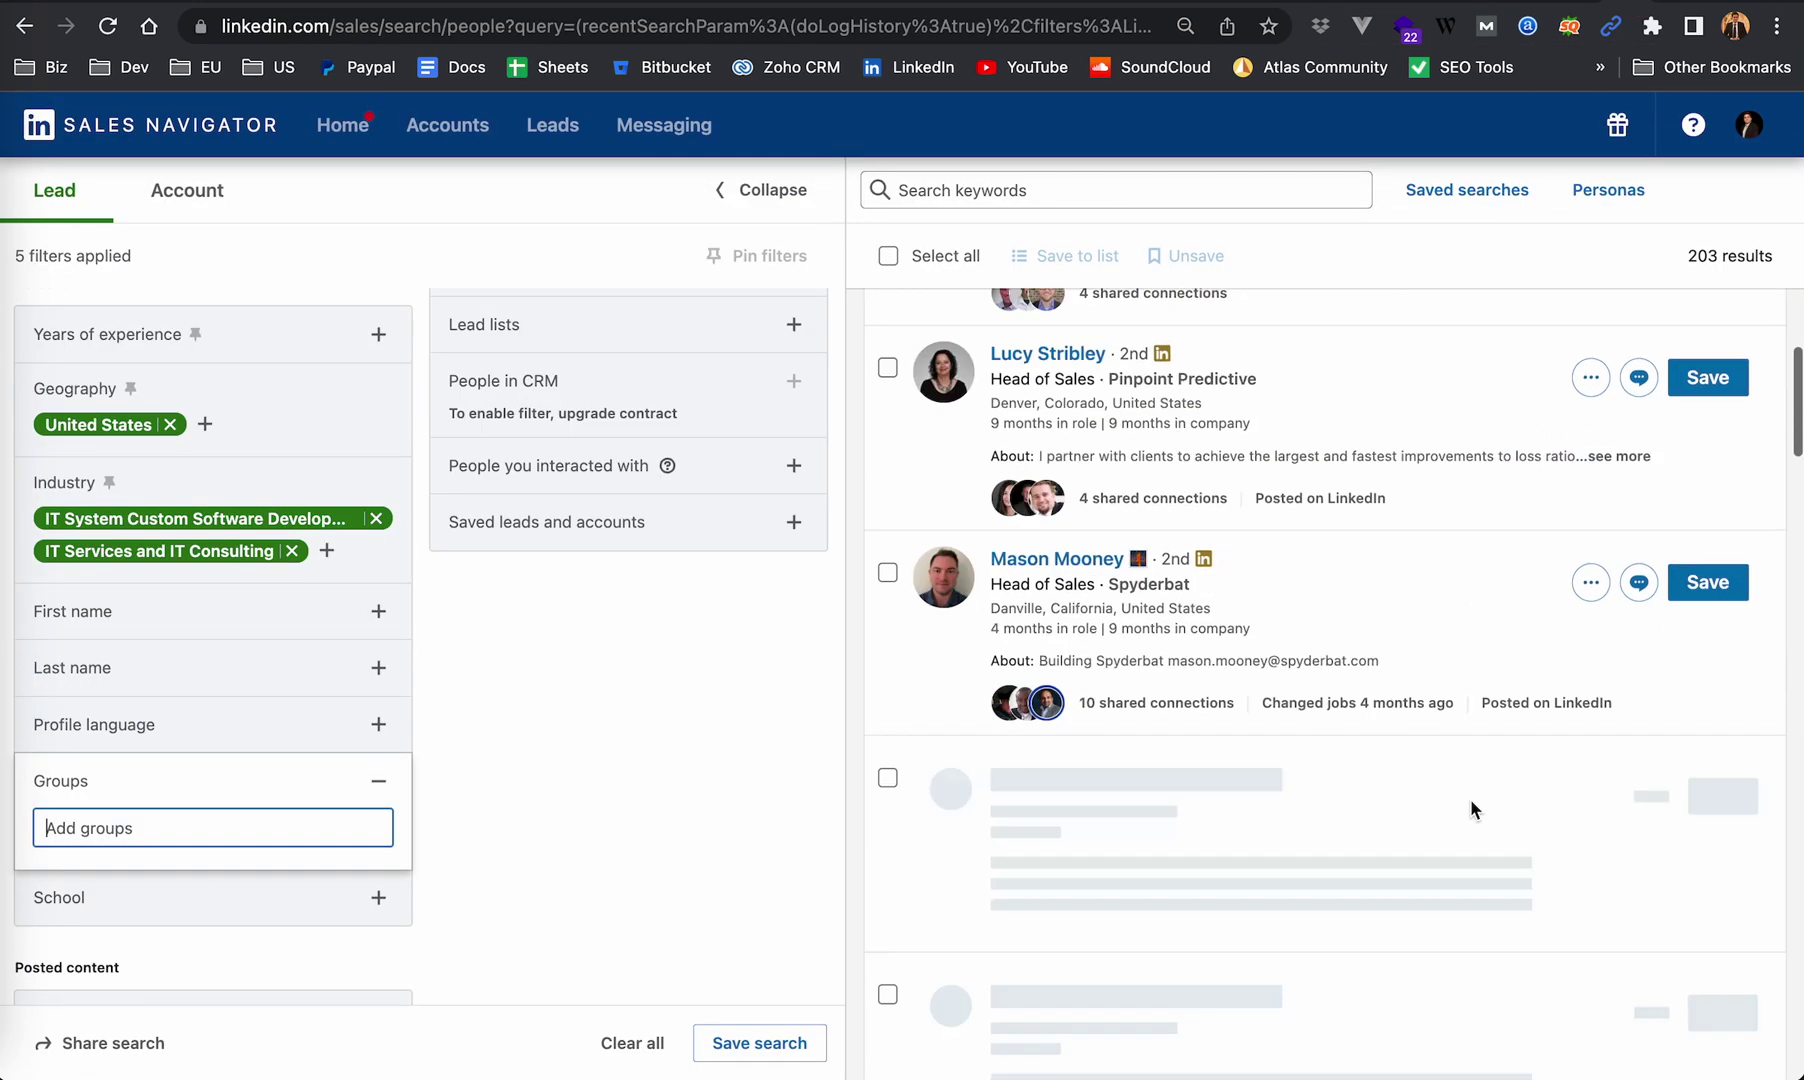
pyautogui.click(1638, 674)
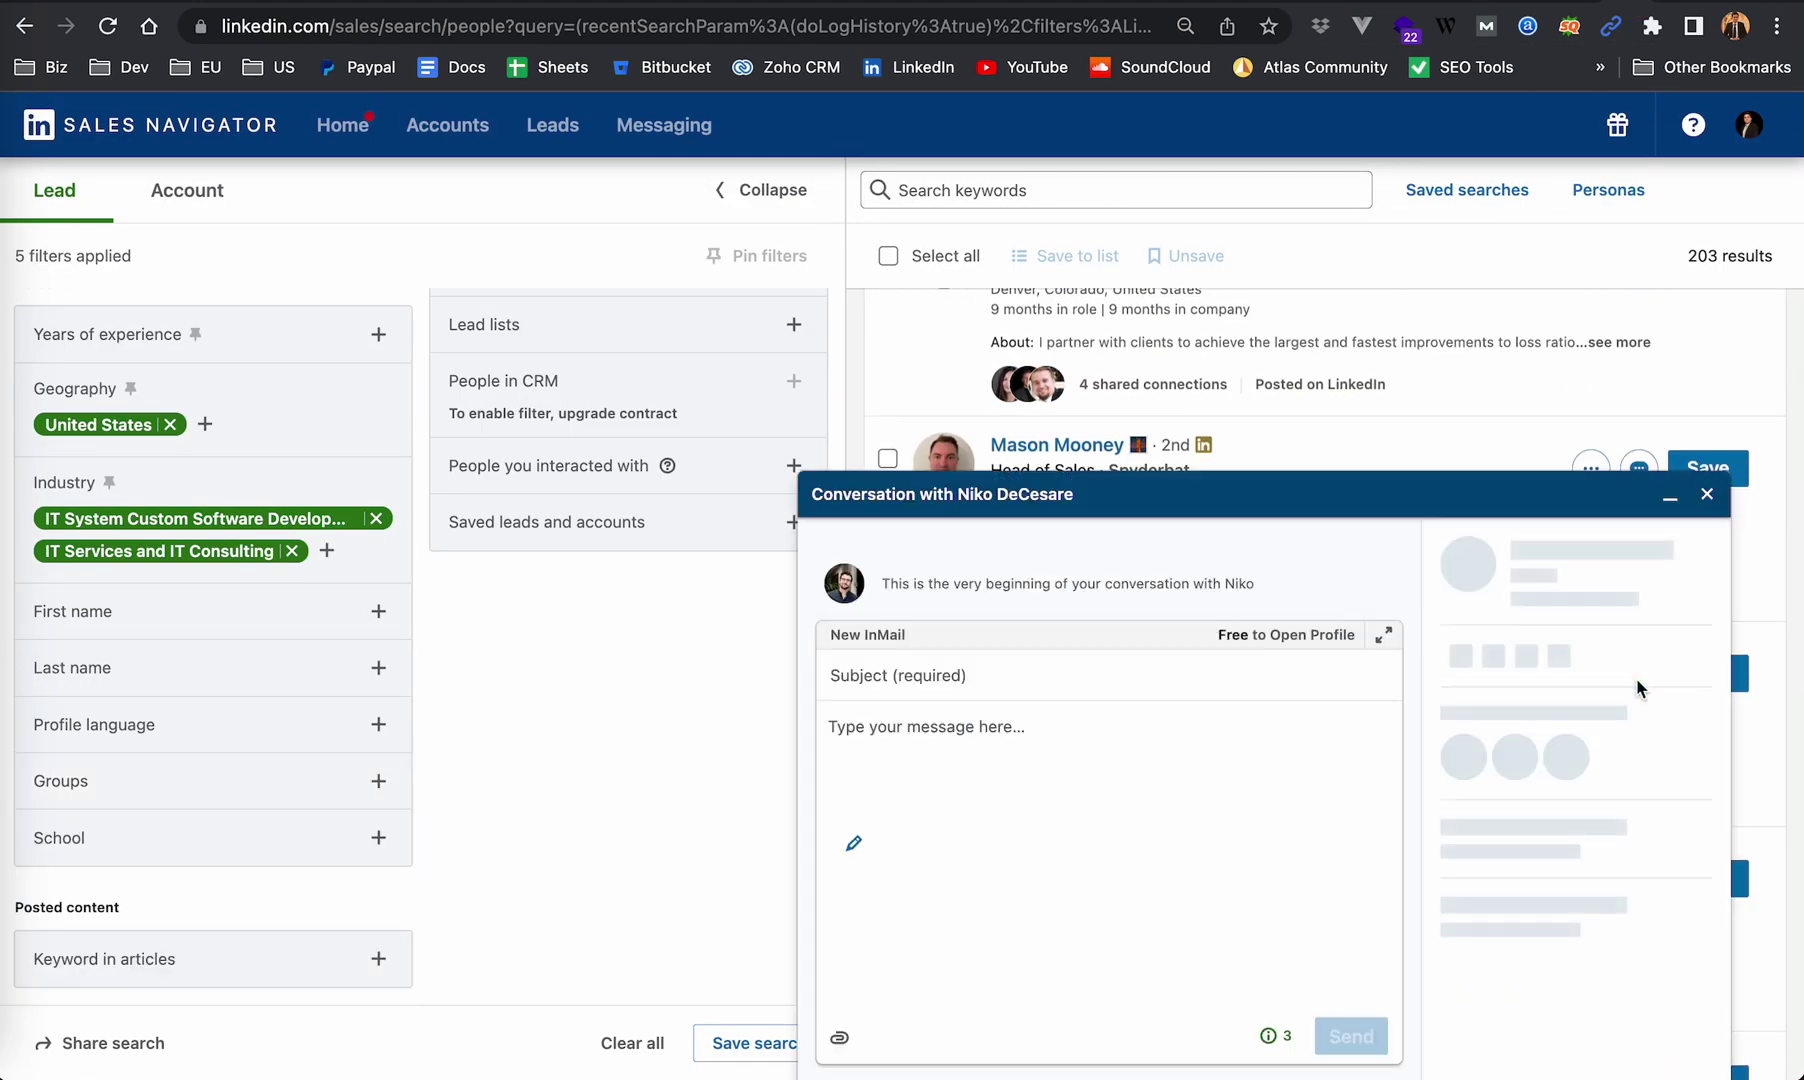
pyautogui.click(1707, 494)
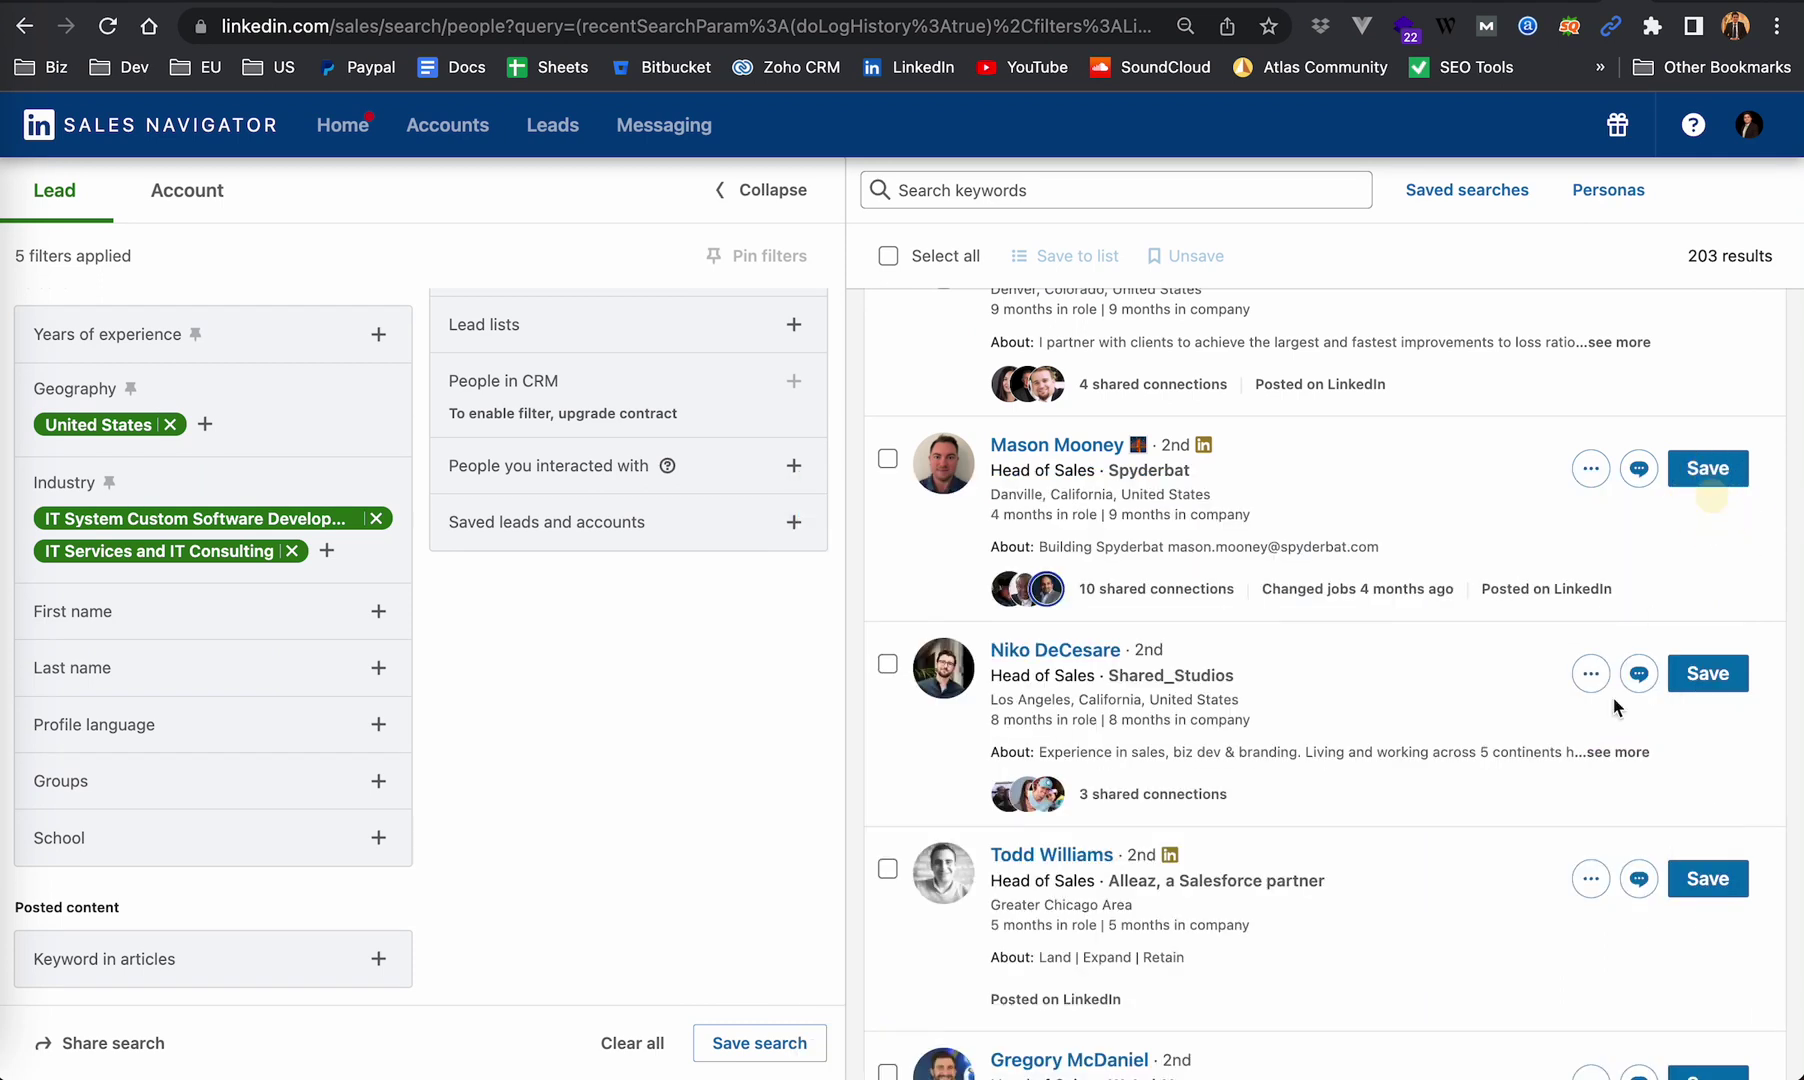
pyautogui.click(1639, 886)
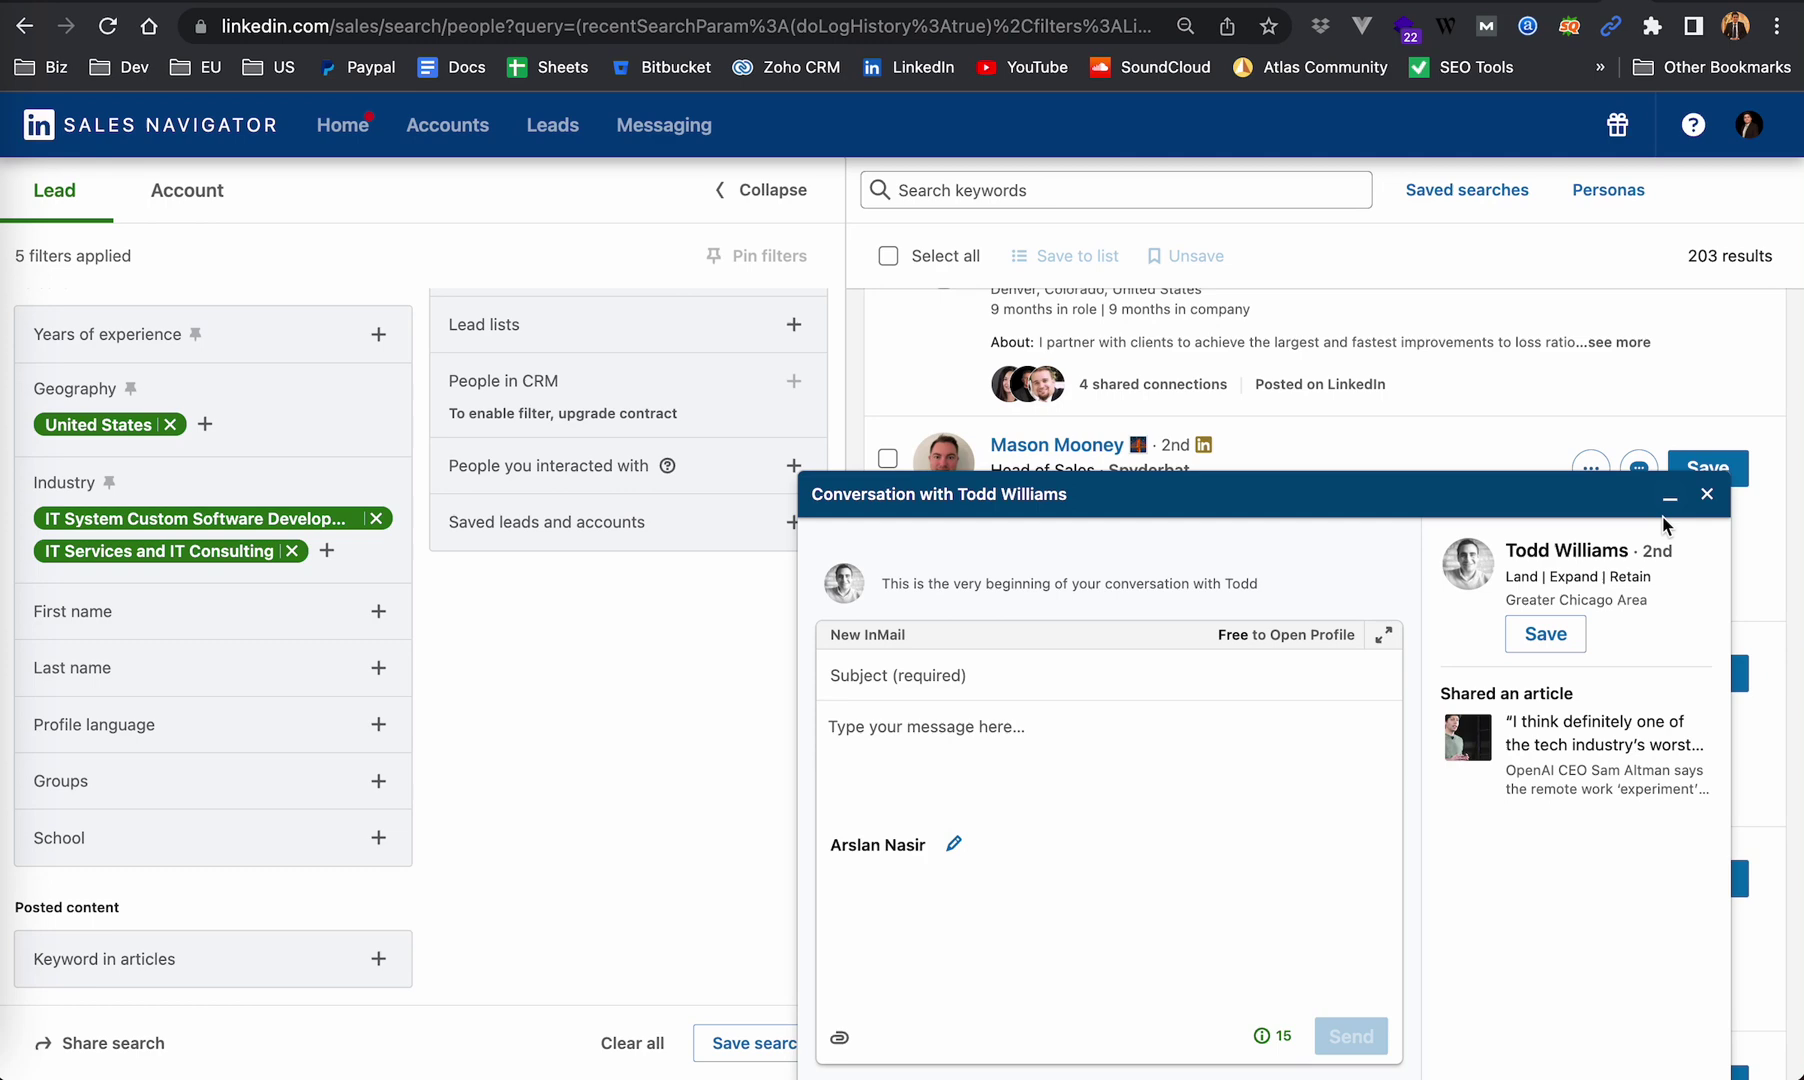
pyautogui.click(1705, 496)
pyautogui.scroll(-6, 1409, 817)
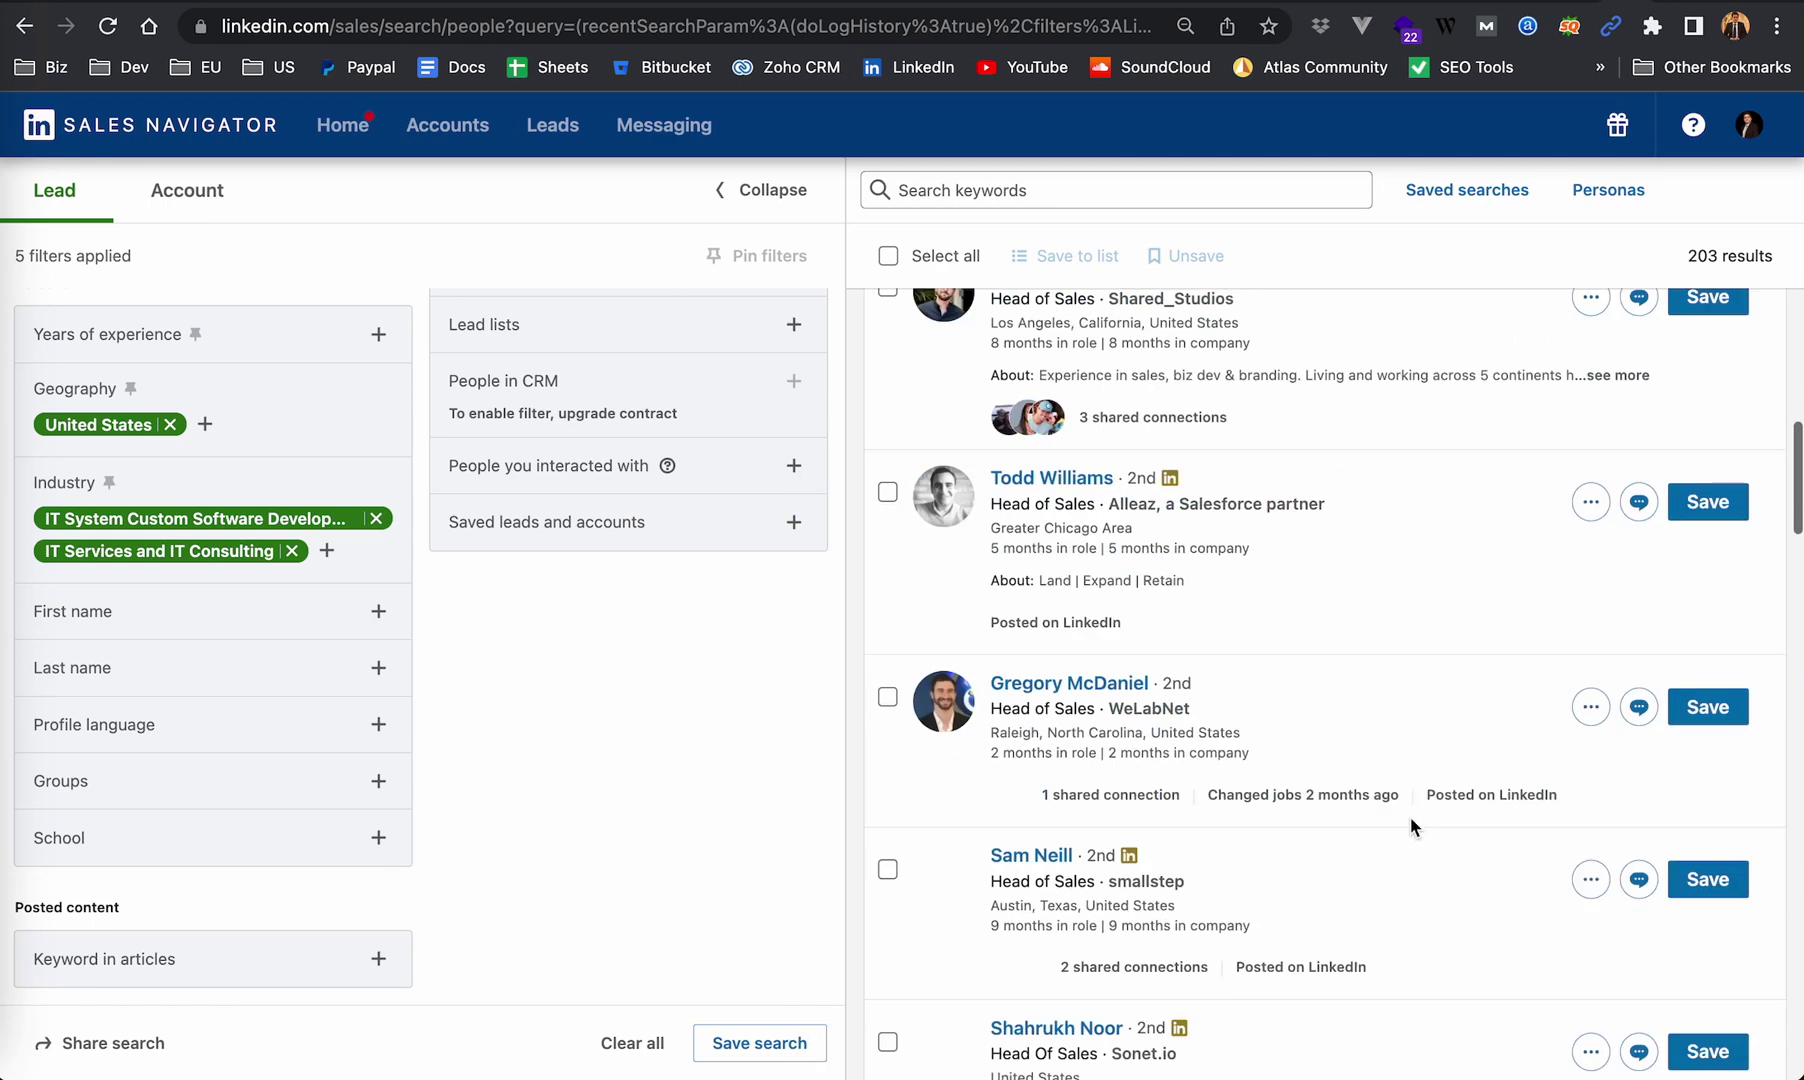
pyautogui.click(1639, 503)
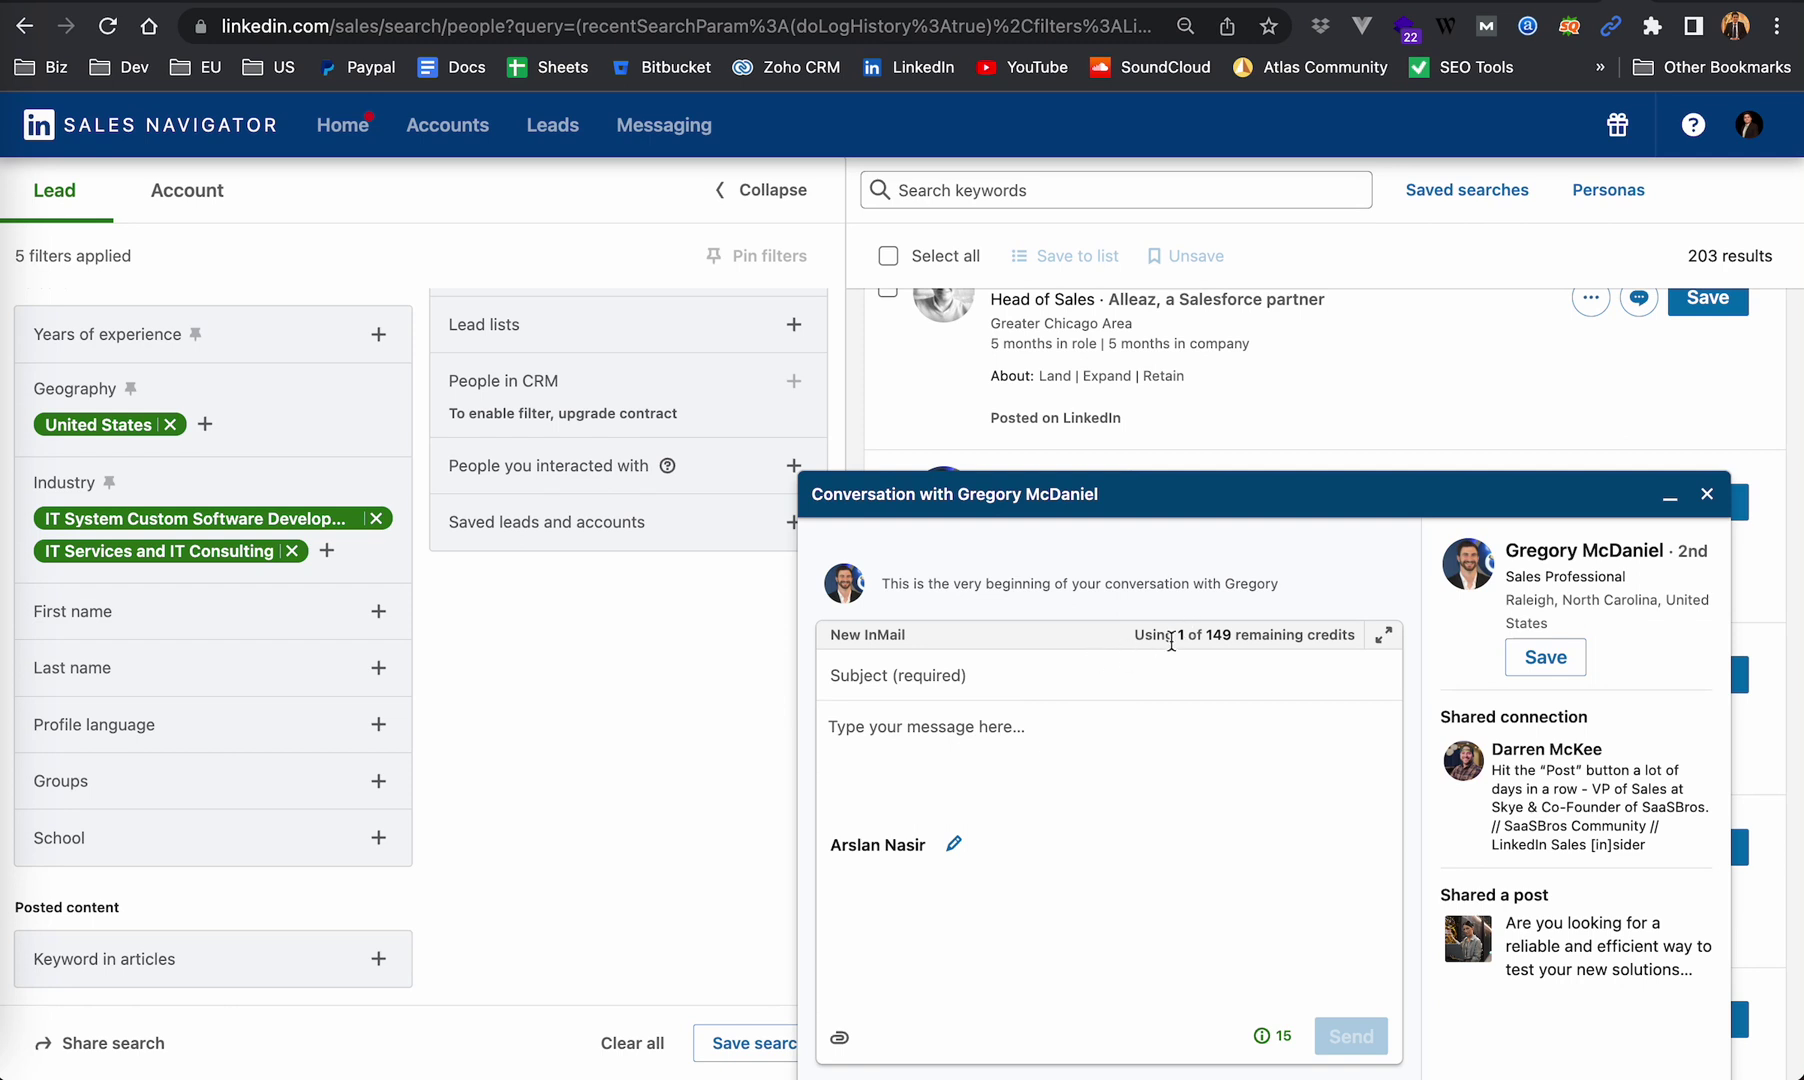
pyautogui.click(1707, 495)
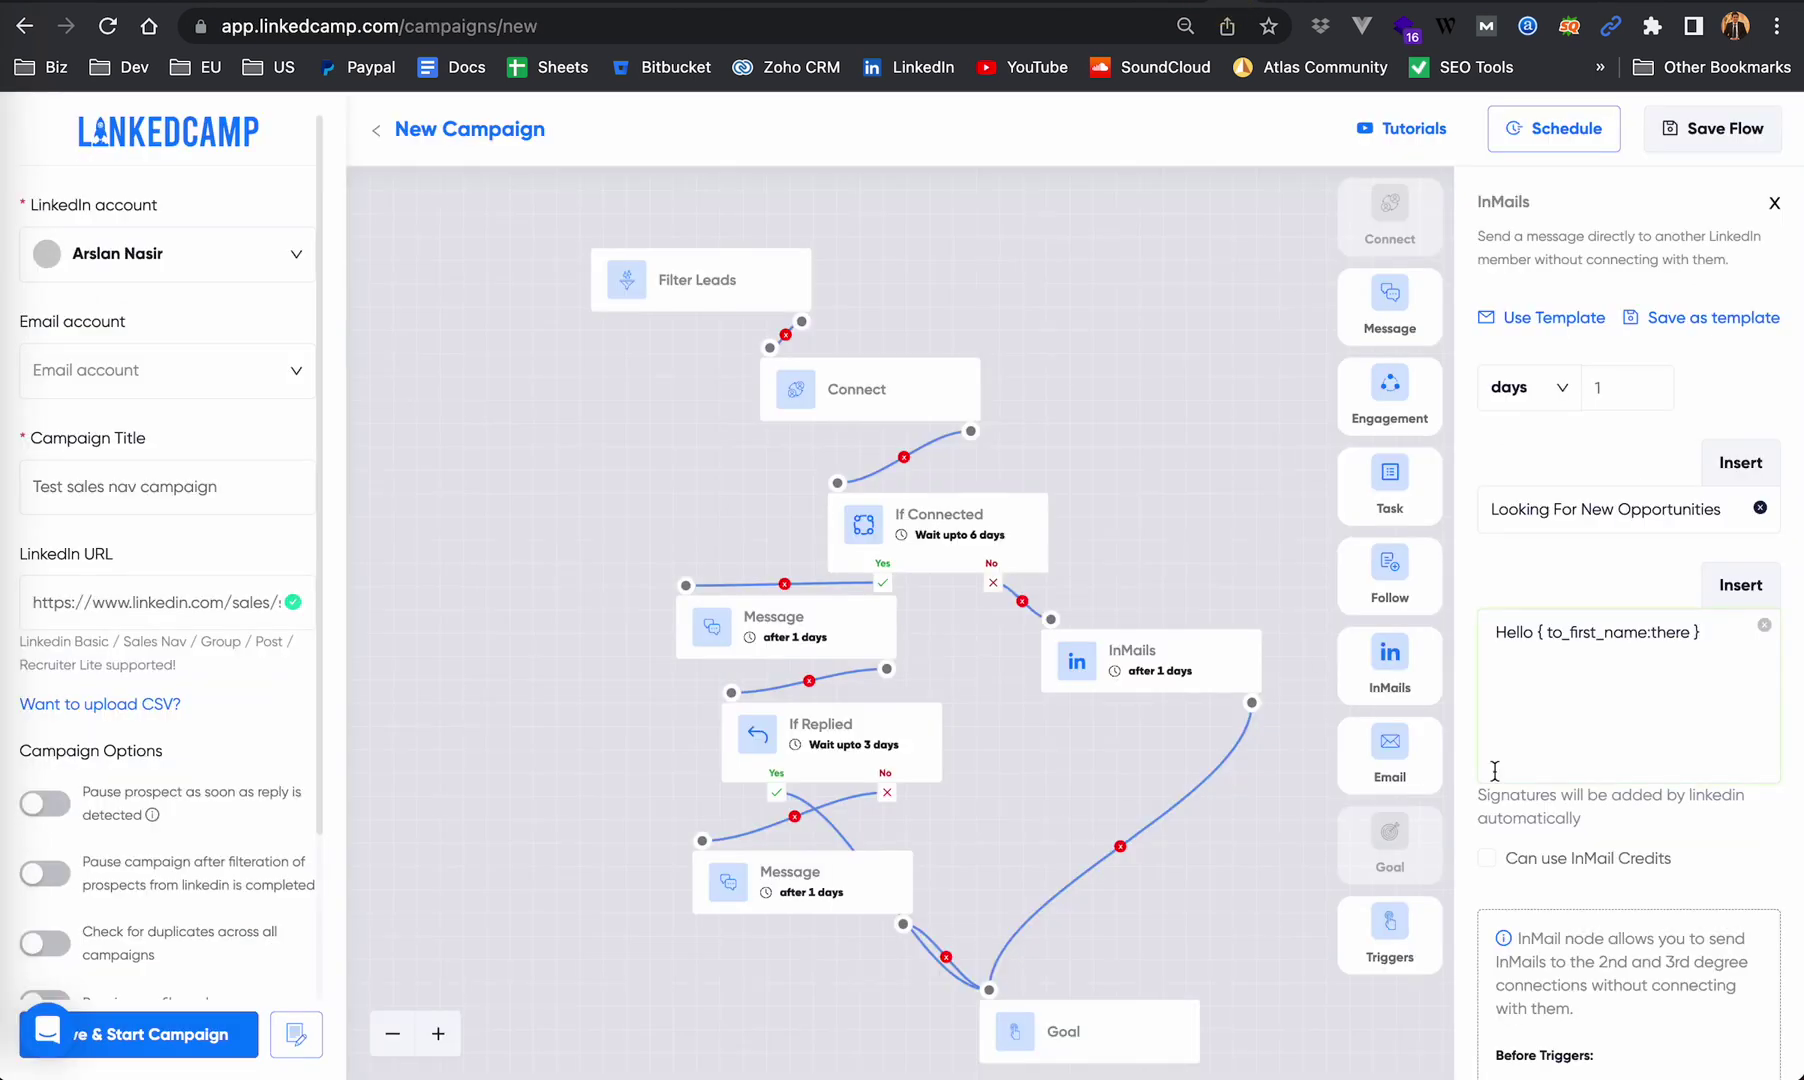
# Step: Tick "Can use InMail Credits" on the InMails step
pyautogui.click(1513, 867)
pyautogui.scroll(-2, 193, 866)
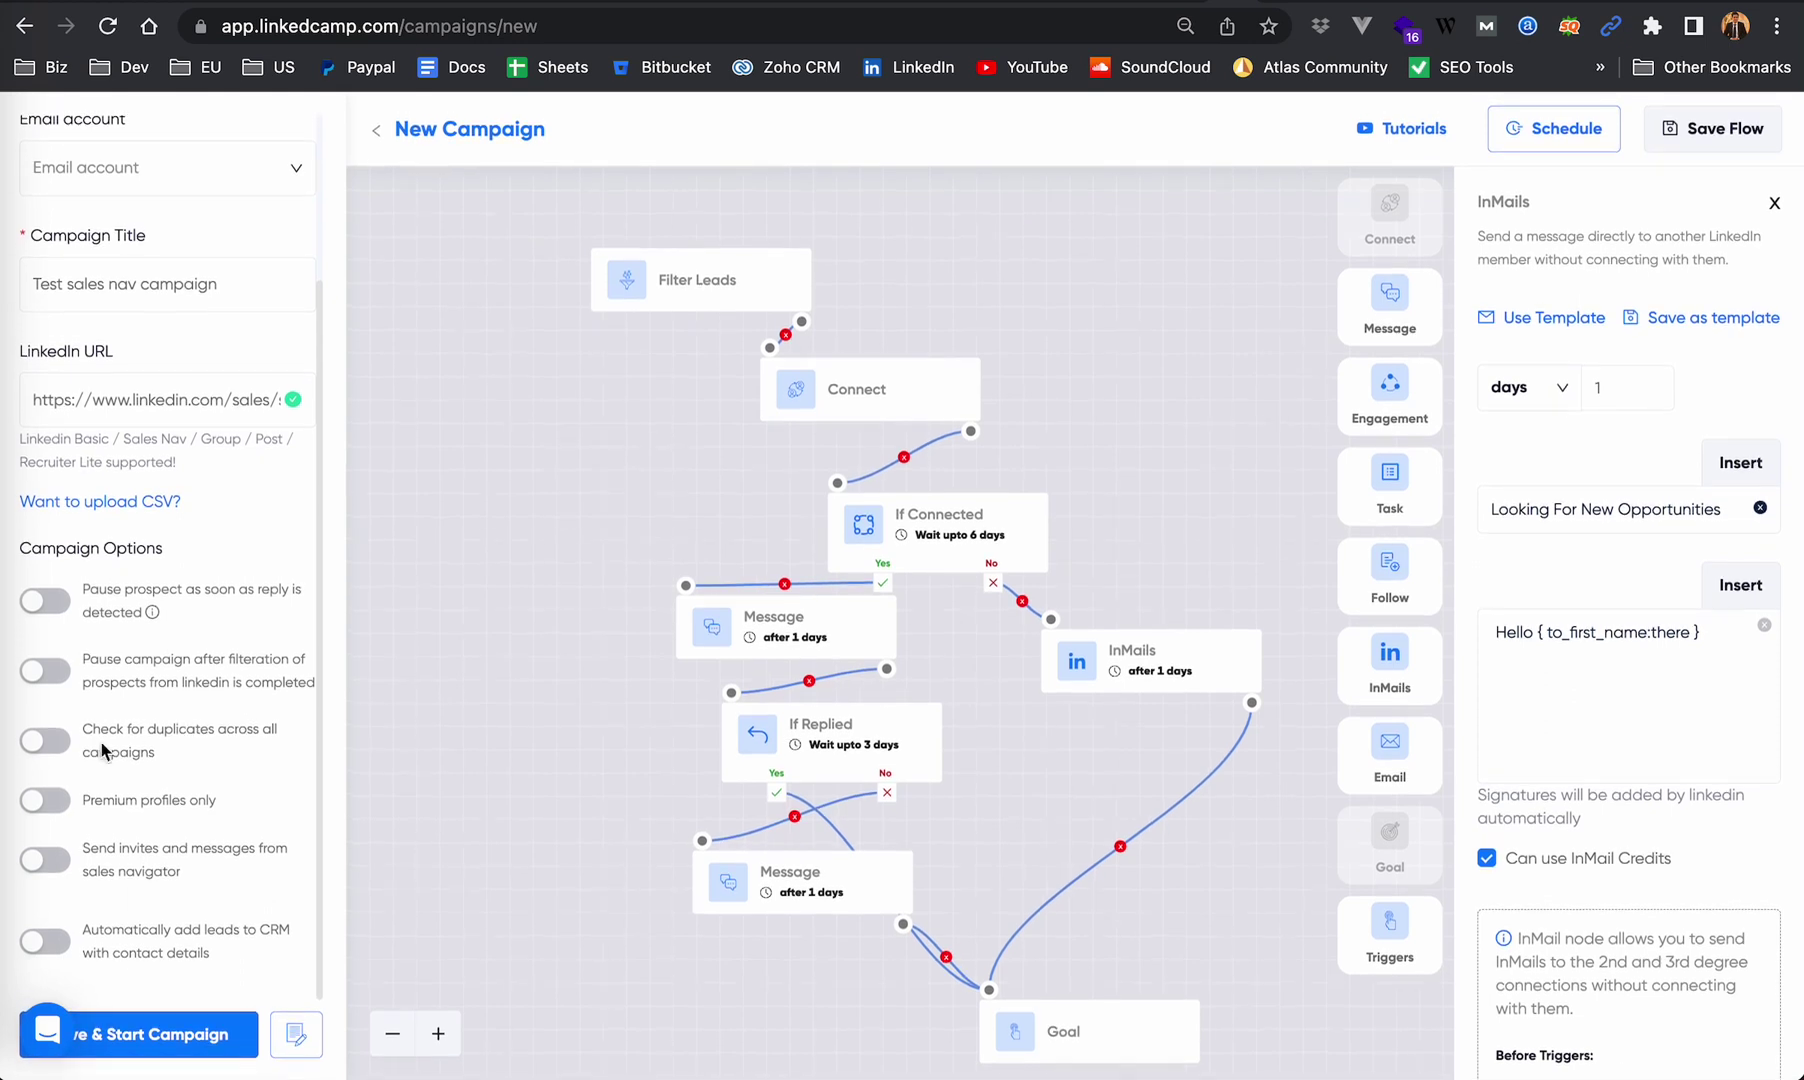
# Step: Enable duplicate checks, Sales Navigator sending and HubSpot sync on reply, then save and start the campaign
pyautogui.click(64, 747)
pyautogui.click(58, 866)
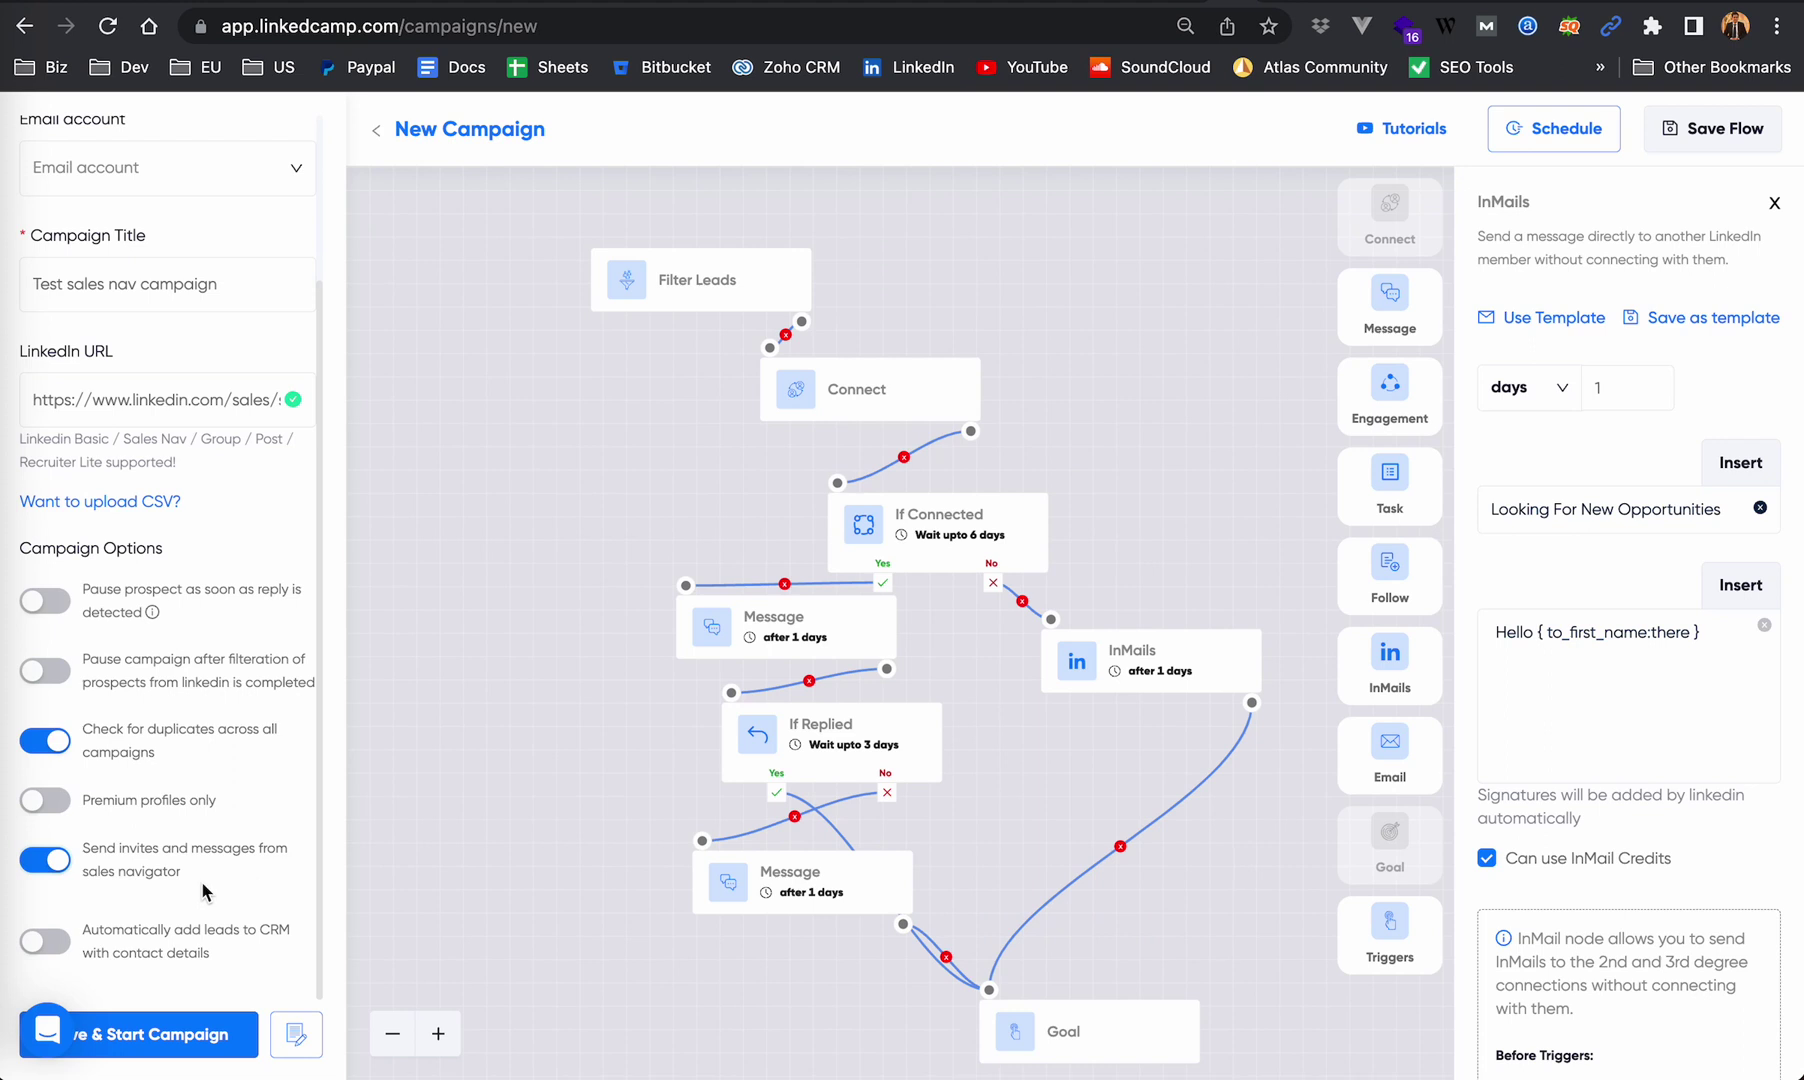
pyautogui.click(45, 940)
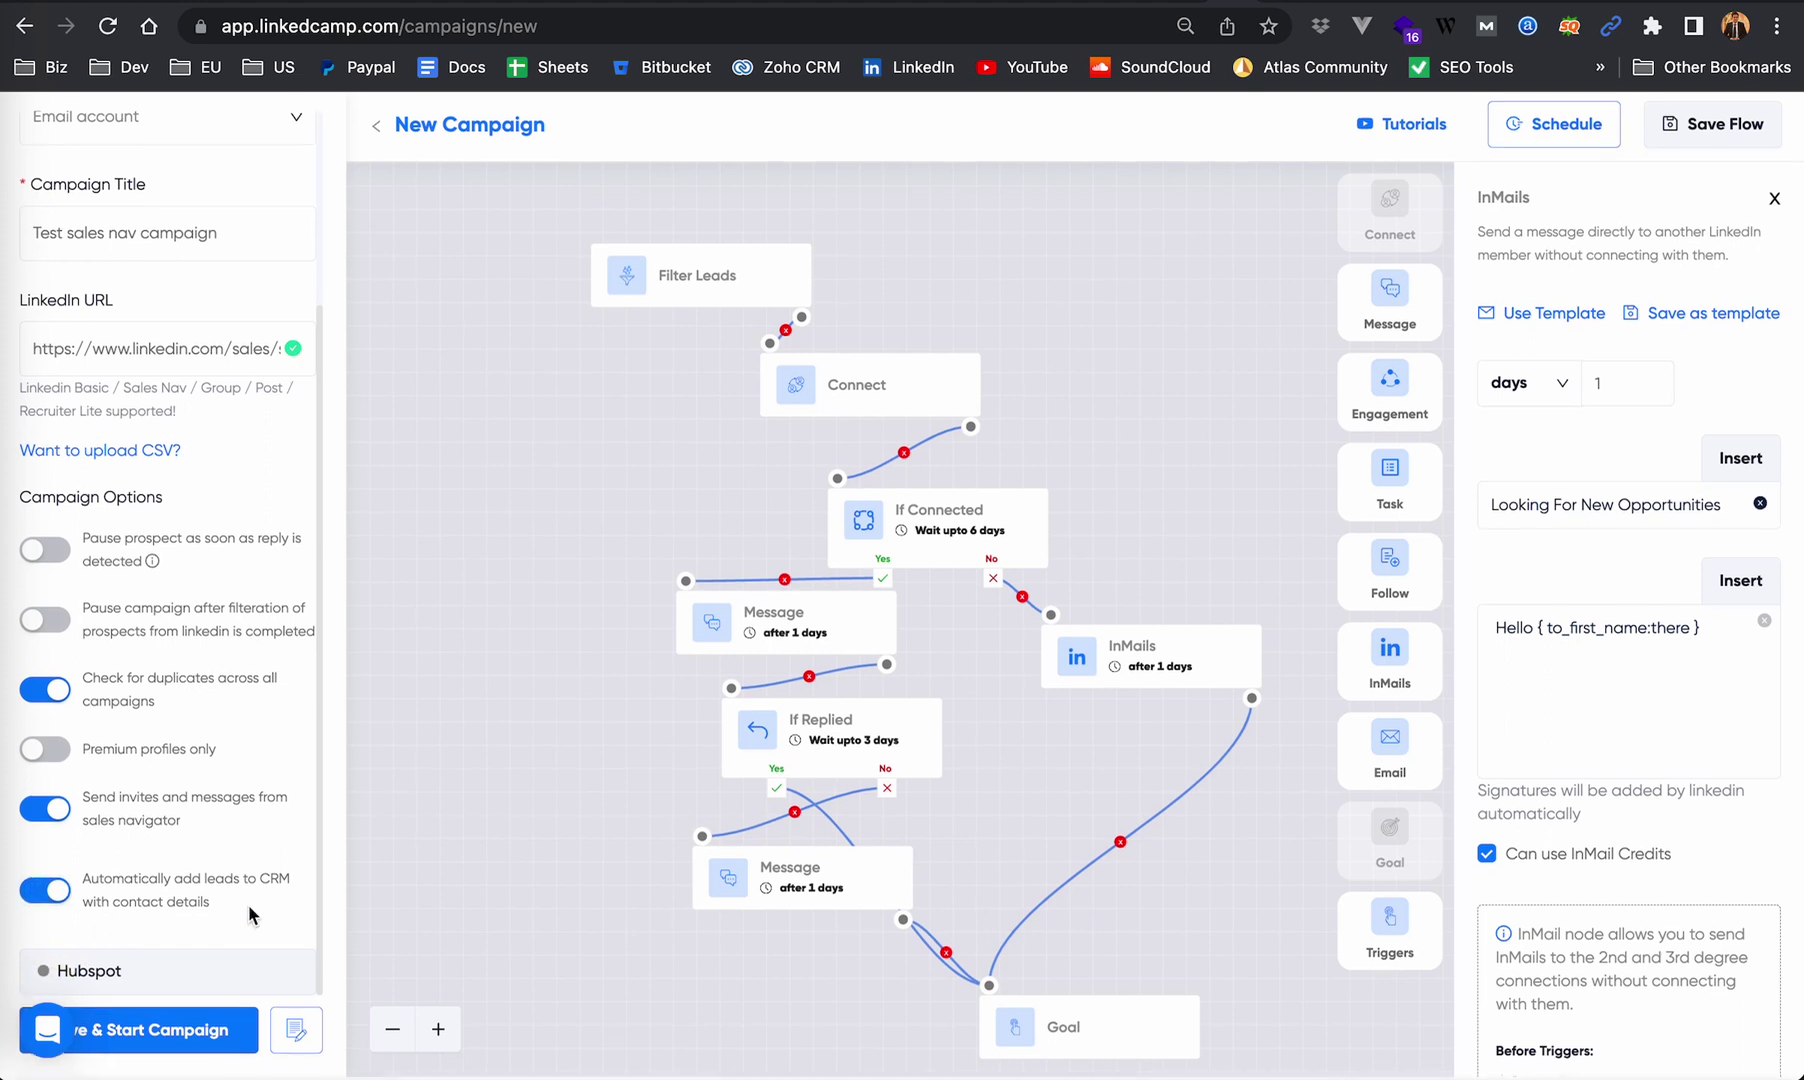
pyautogui.click(230, 972)
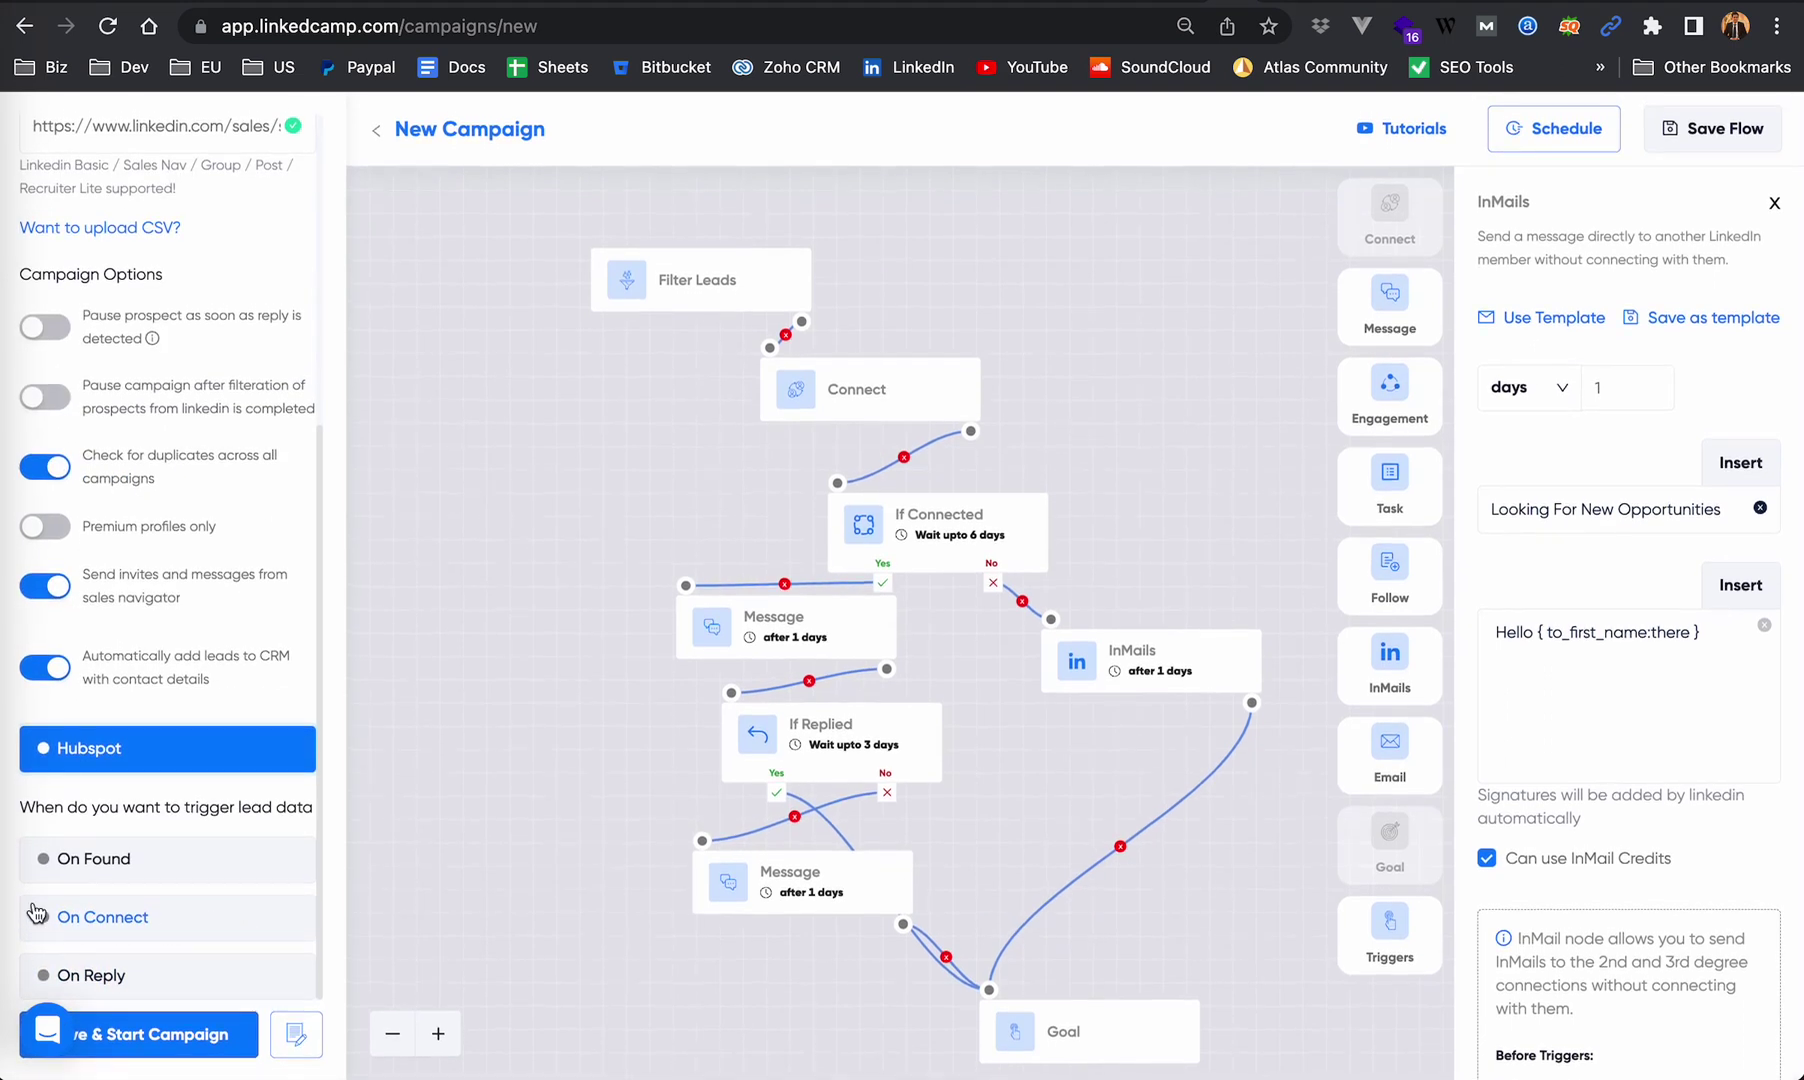
pyautogui.click(131, 975)
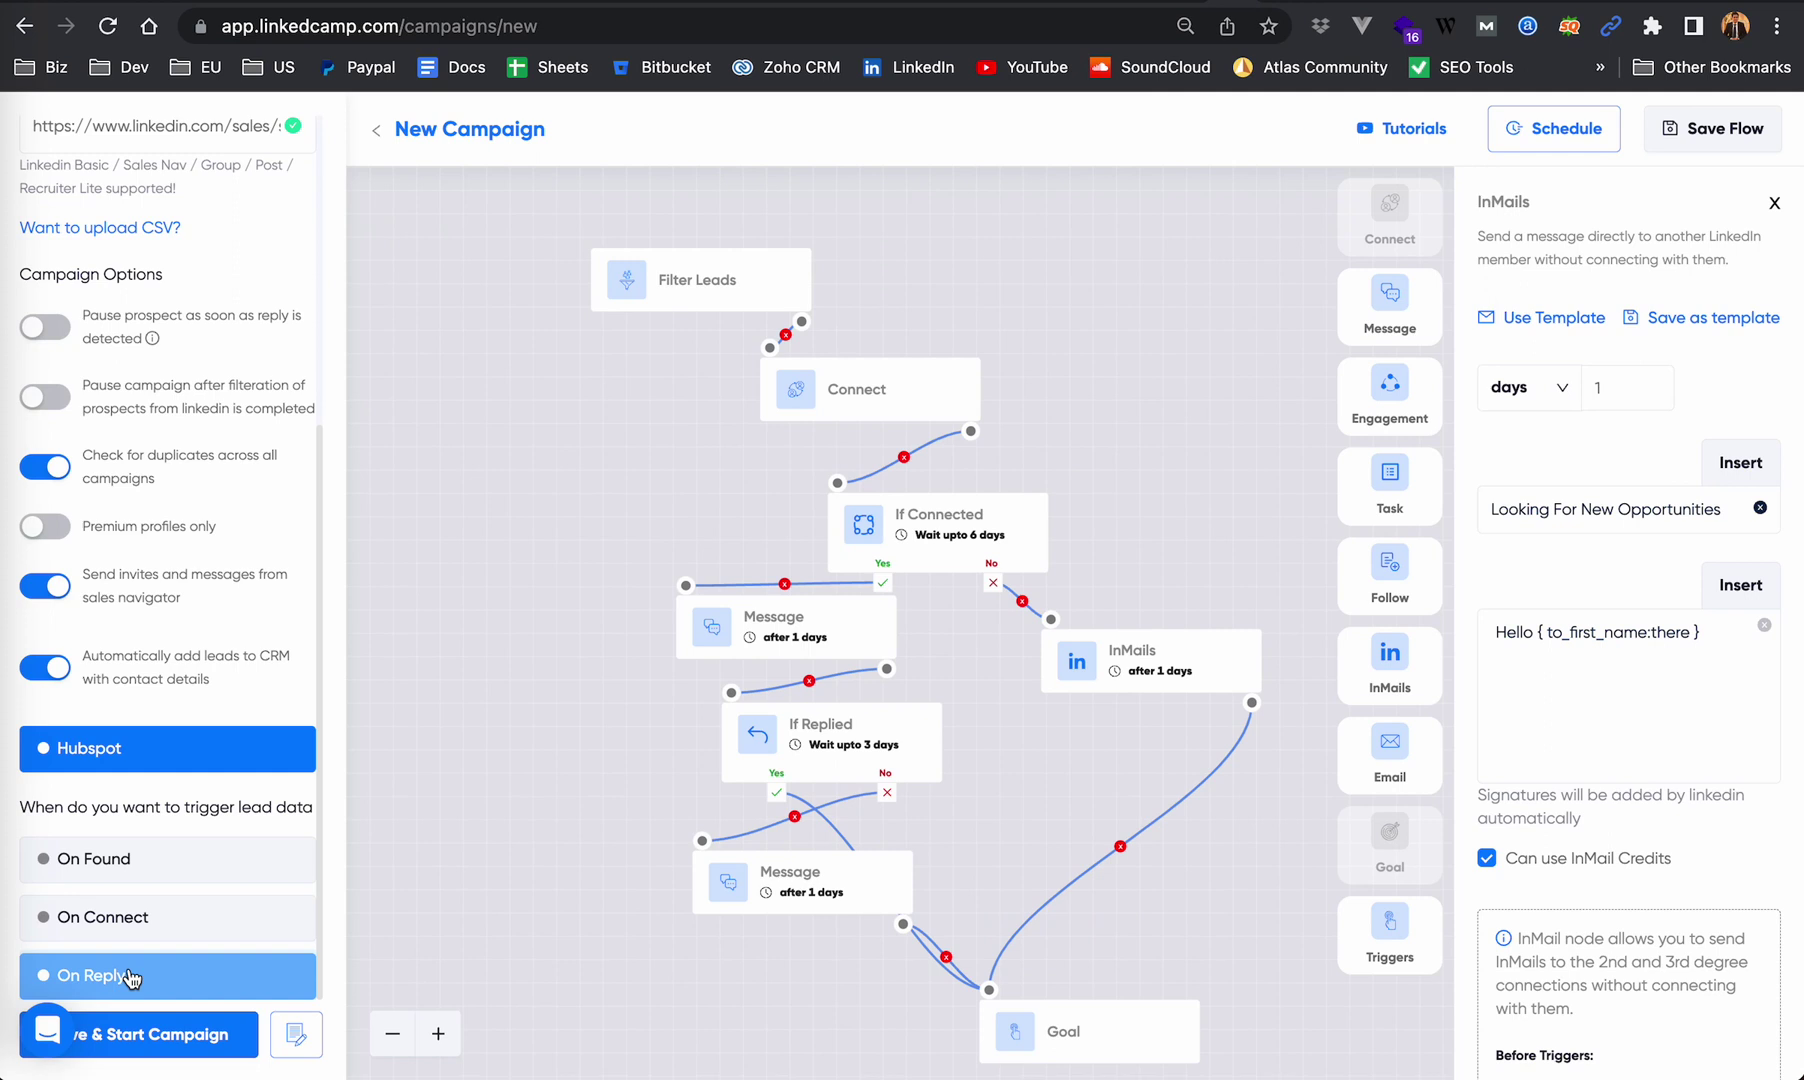
pyautogui.click(176, 1052)
pyautogui.click(920, 752)
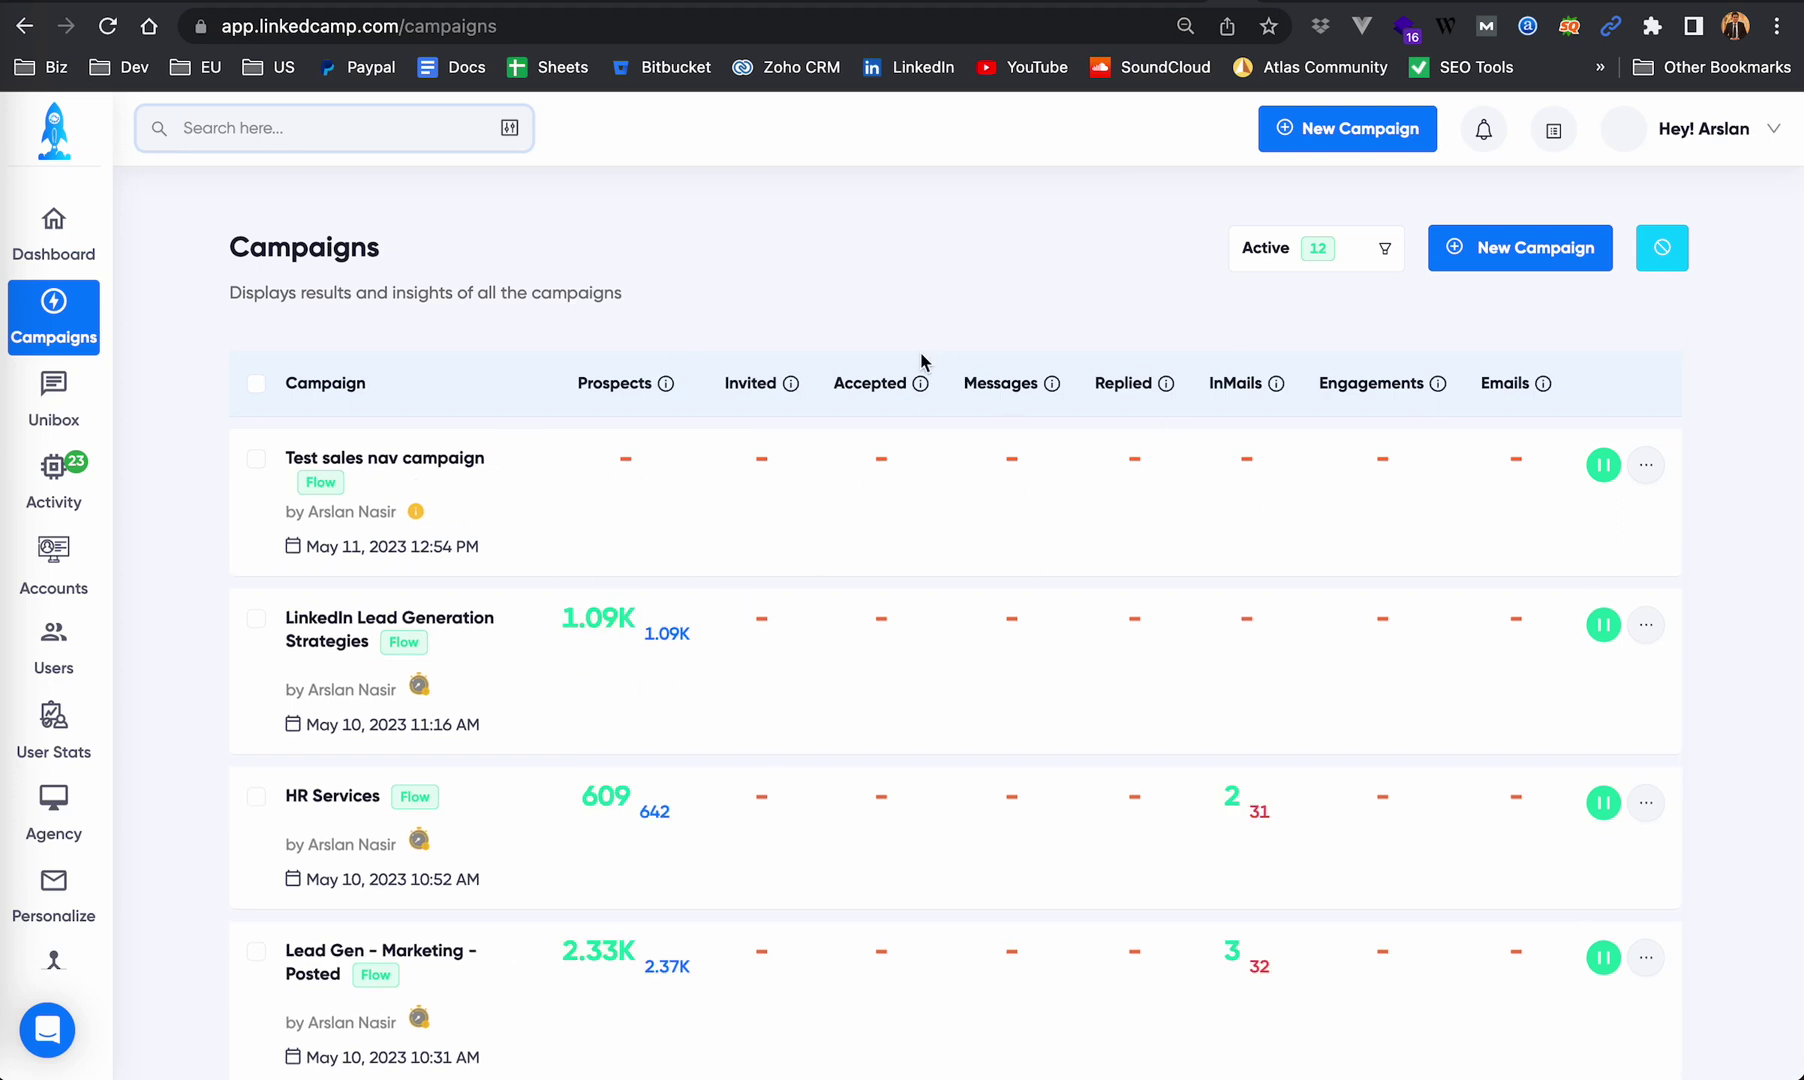
# Step: Re-save the LinkedIn account's daily limits unchanged from Accounts, then go back to Campaigns
pyautogui.click(56, 558)
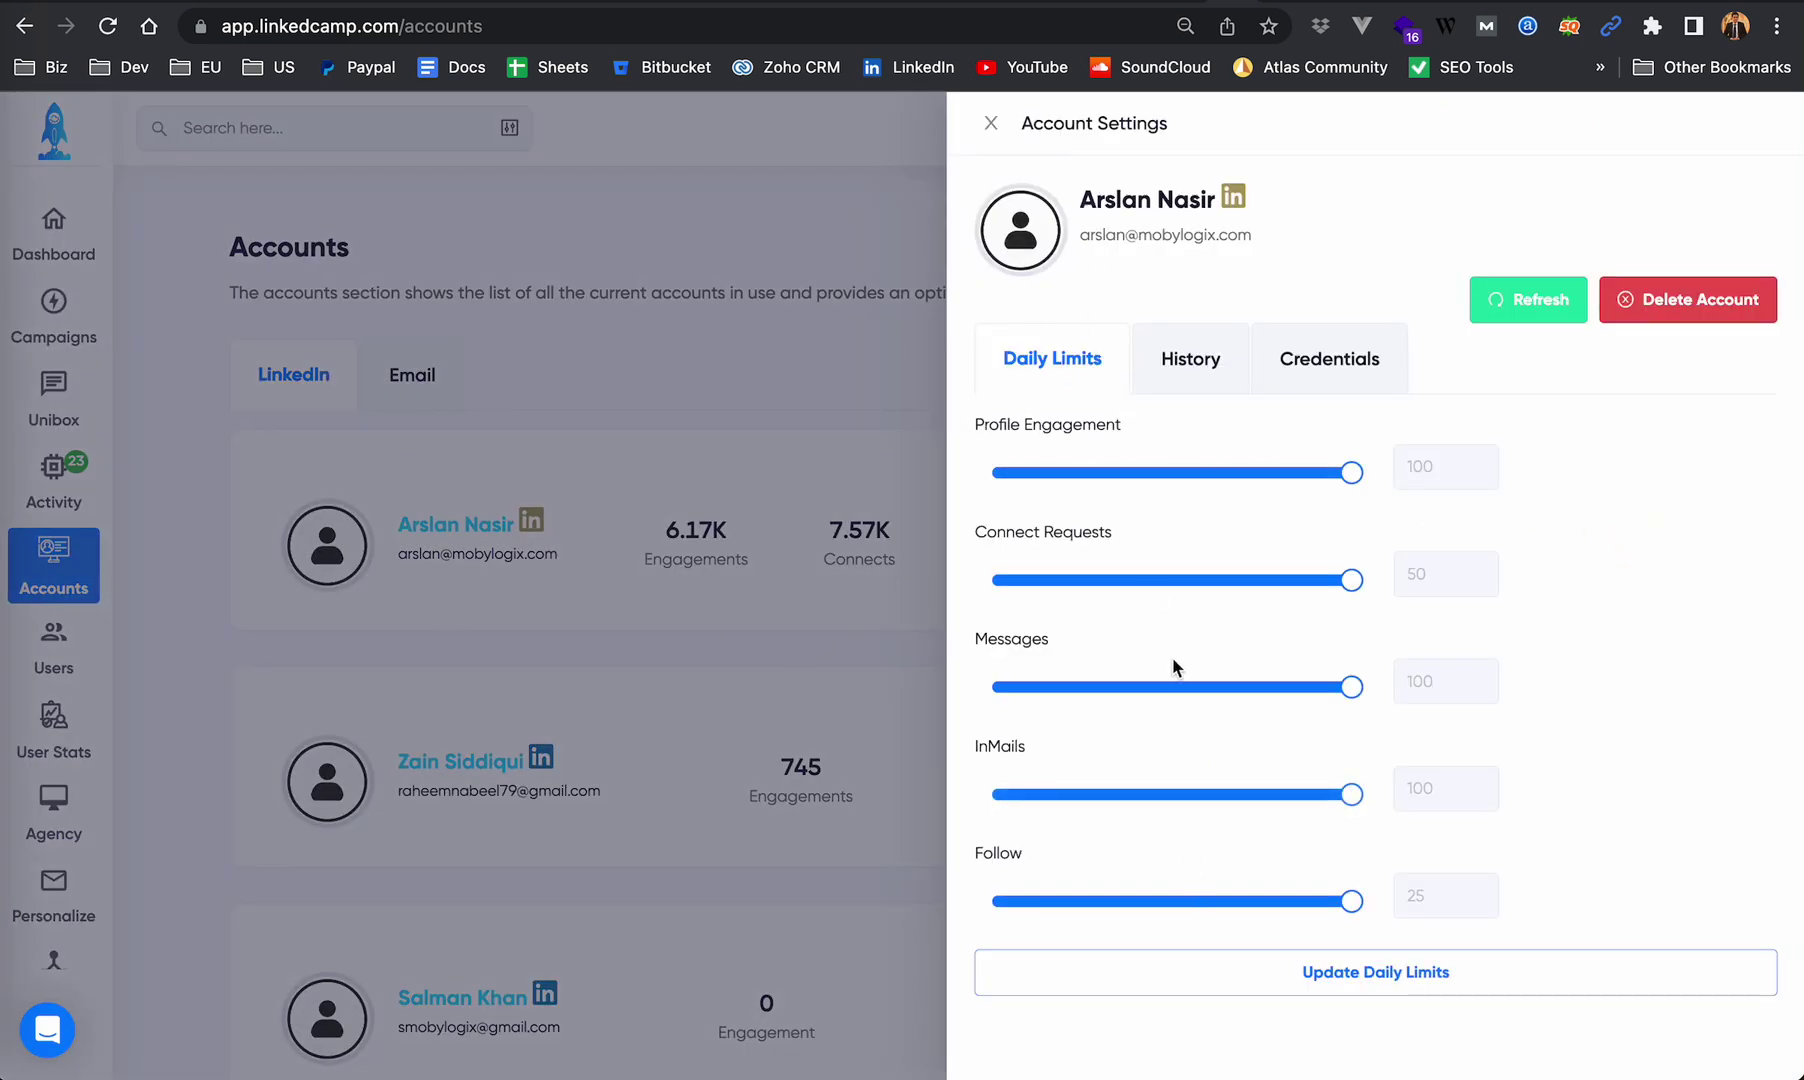
pyautogui.click(1228, 966)
pyautogui.click(715, 414)
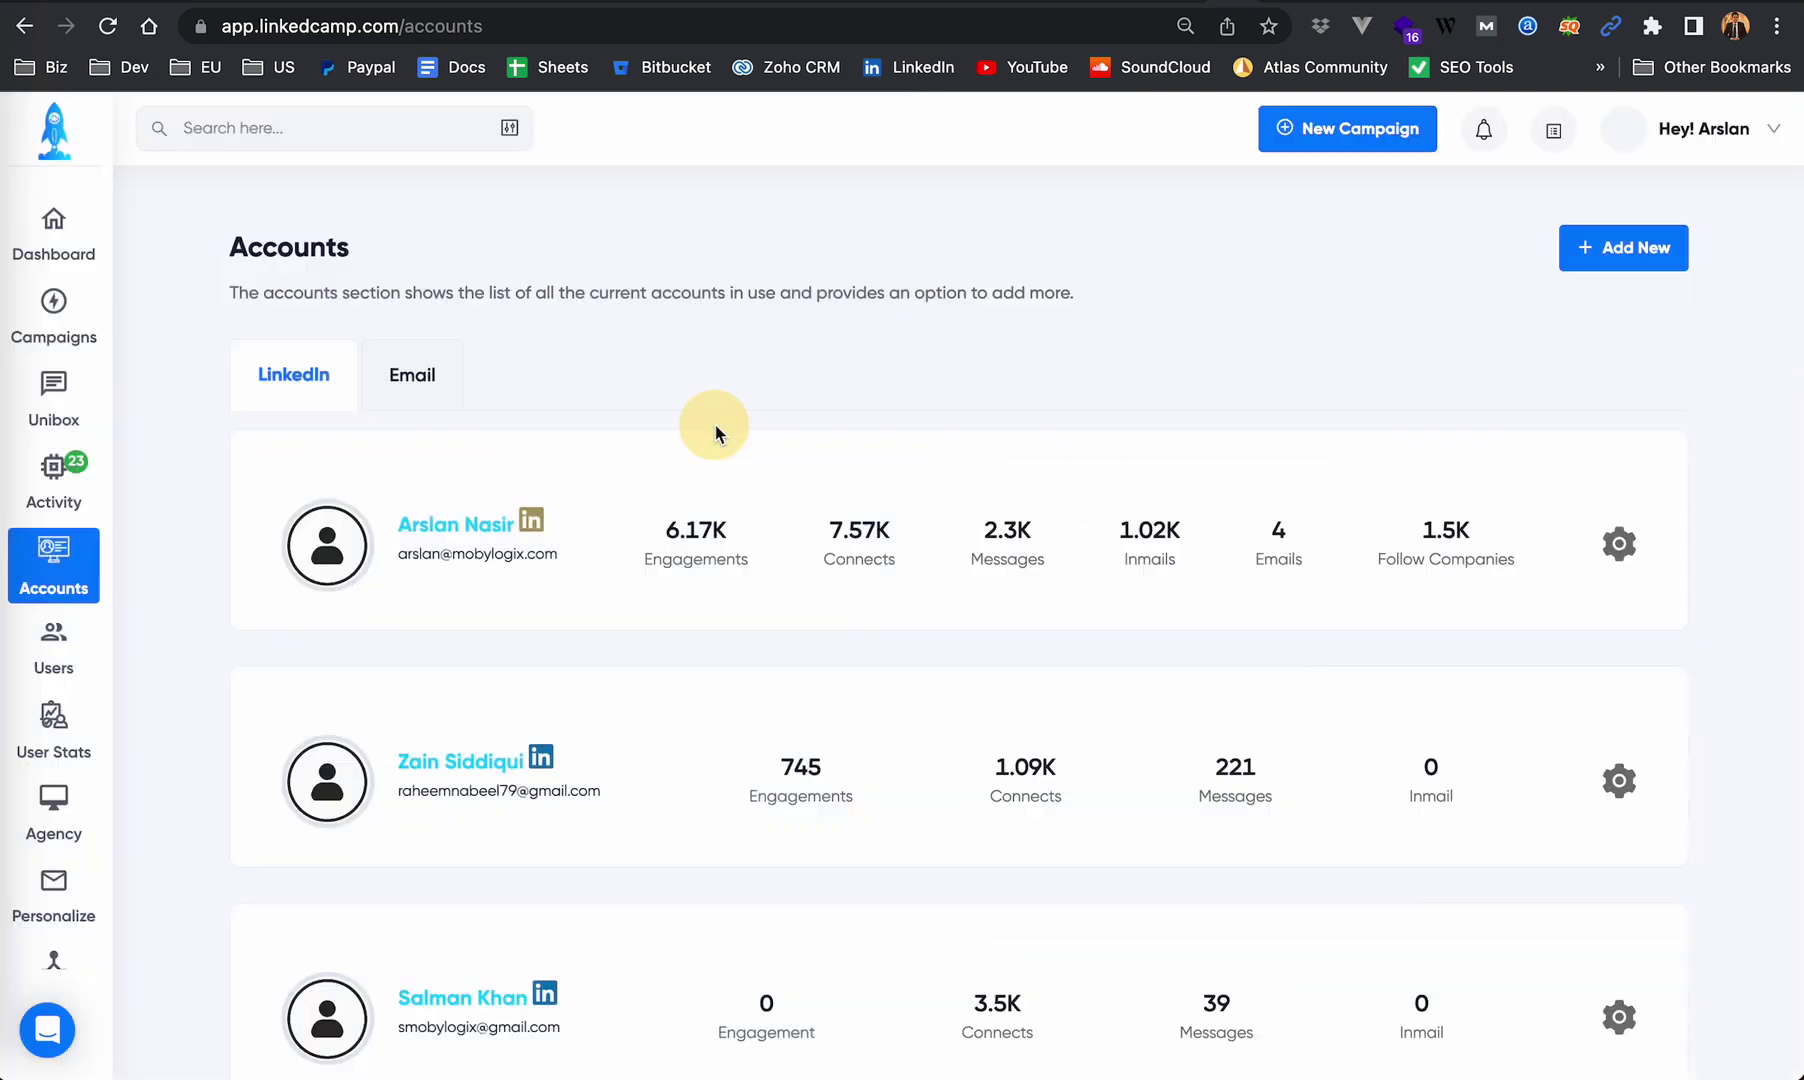
pyautogui.click(54, 318)
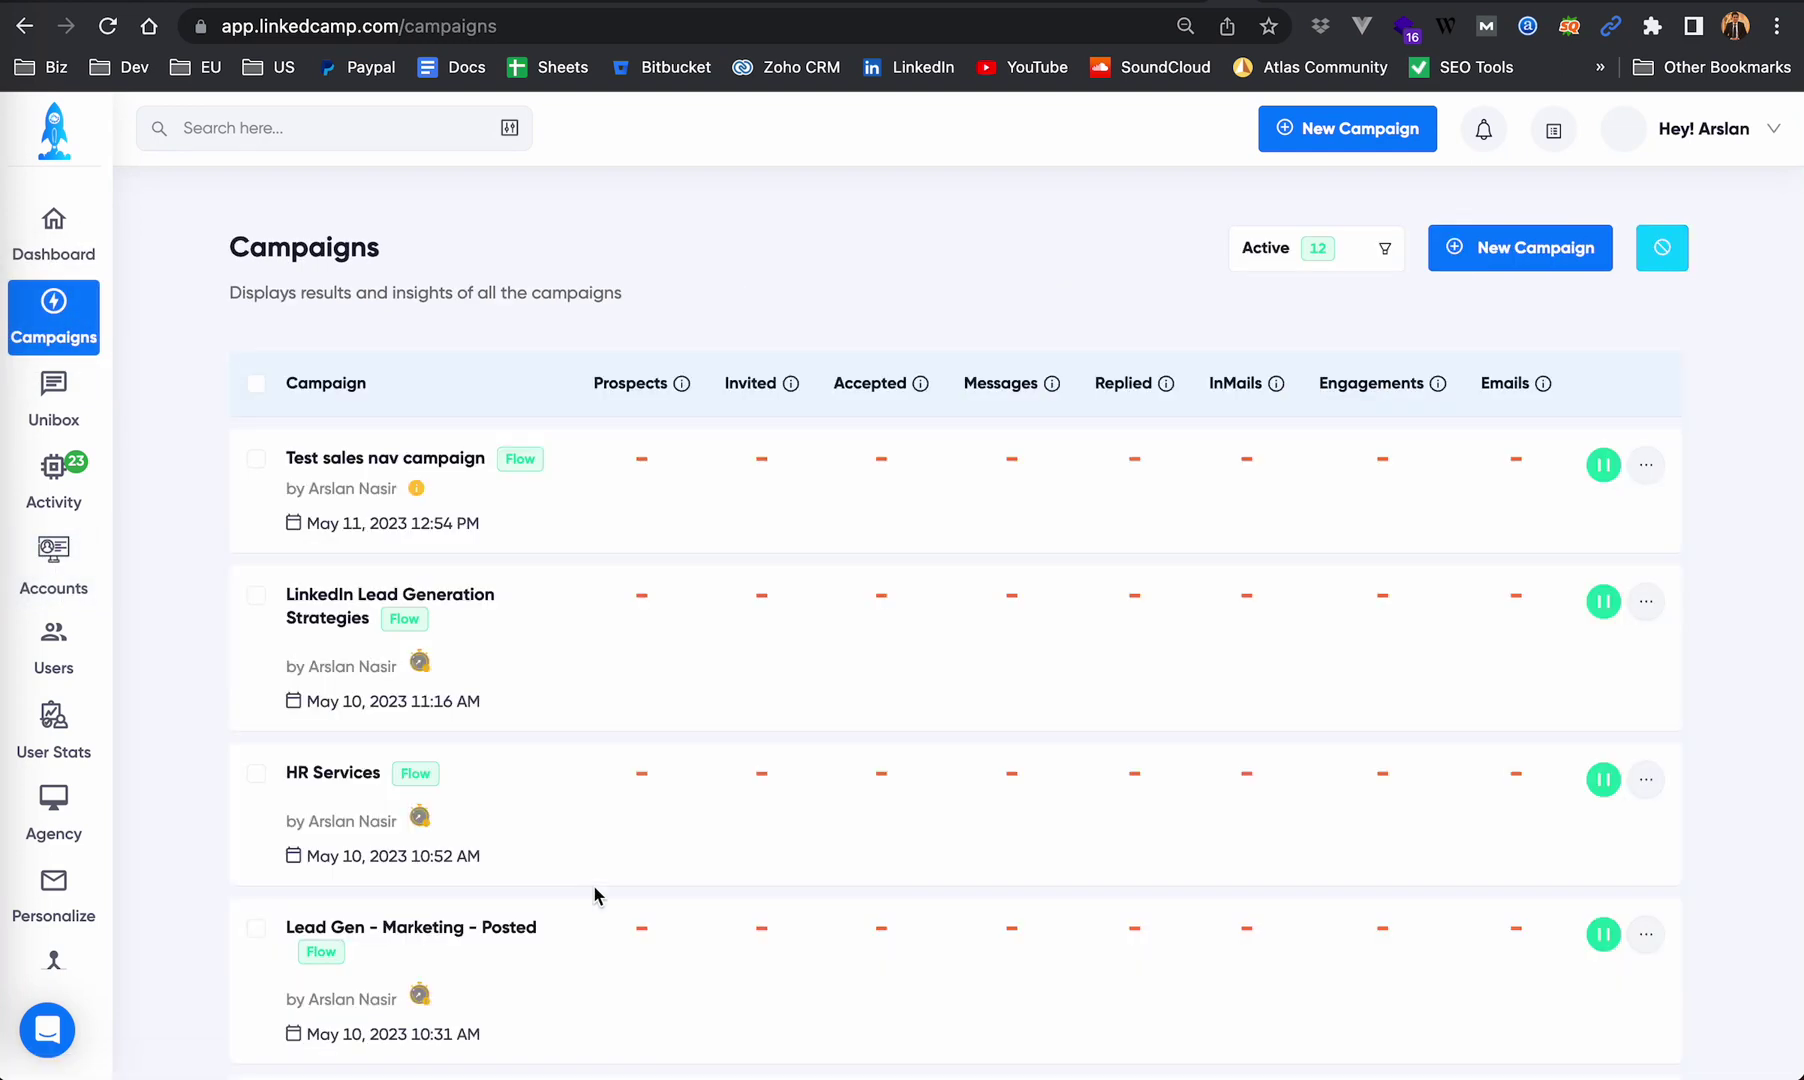
# Step: Show the LinkedIn Lead Generation Strategies Scheduler: 08:00, America/New York, Monday–Saturday
pyautogui.click(310, 628)
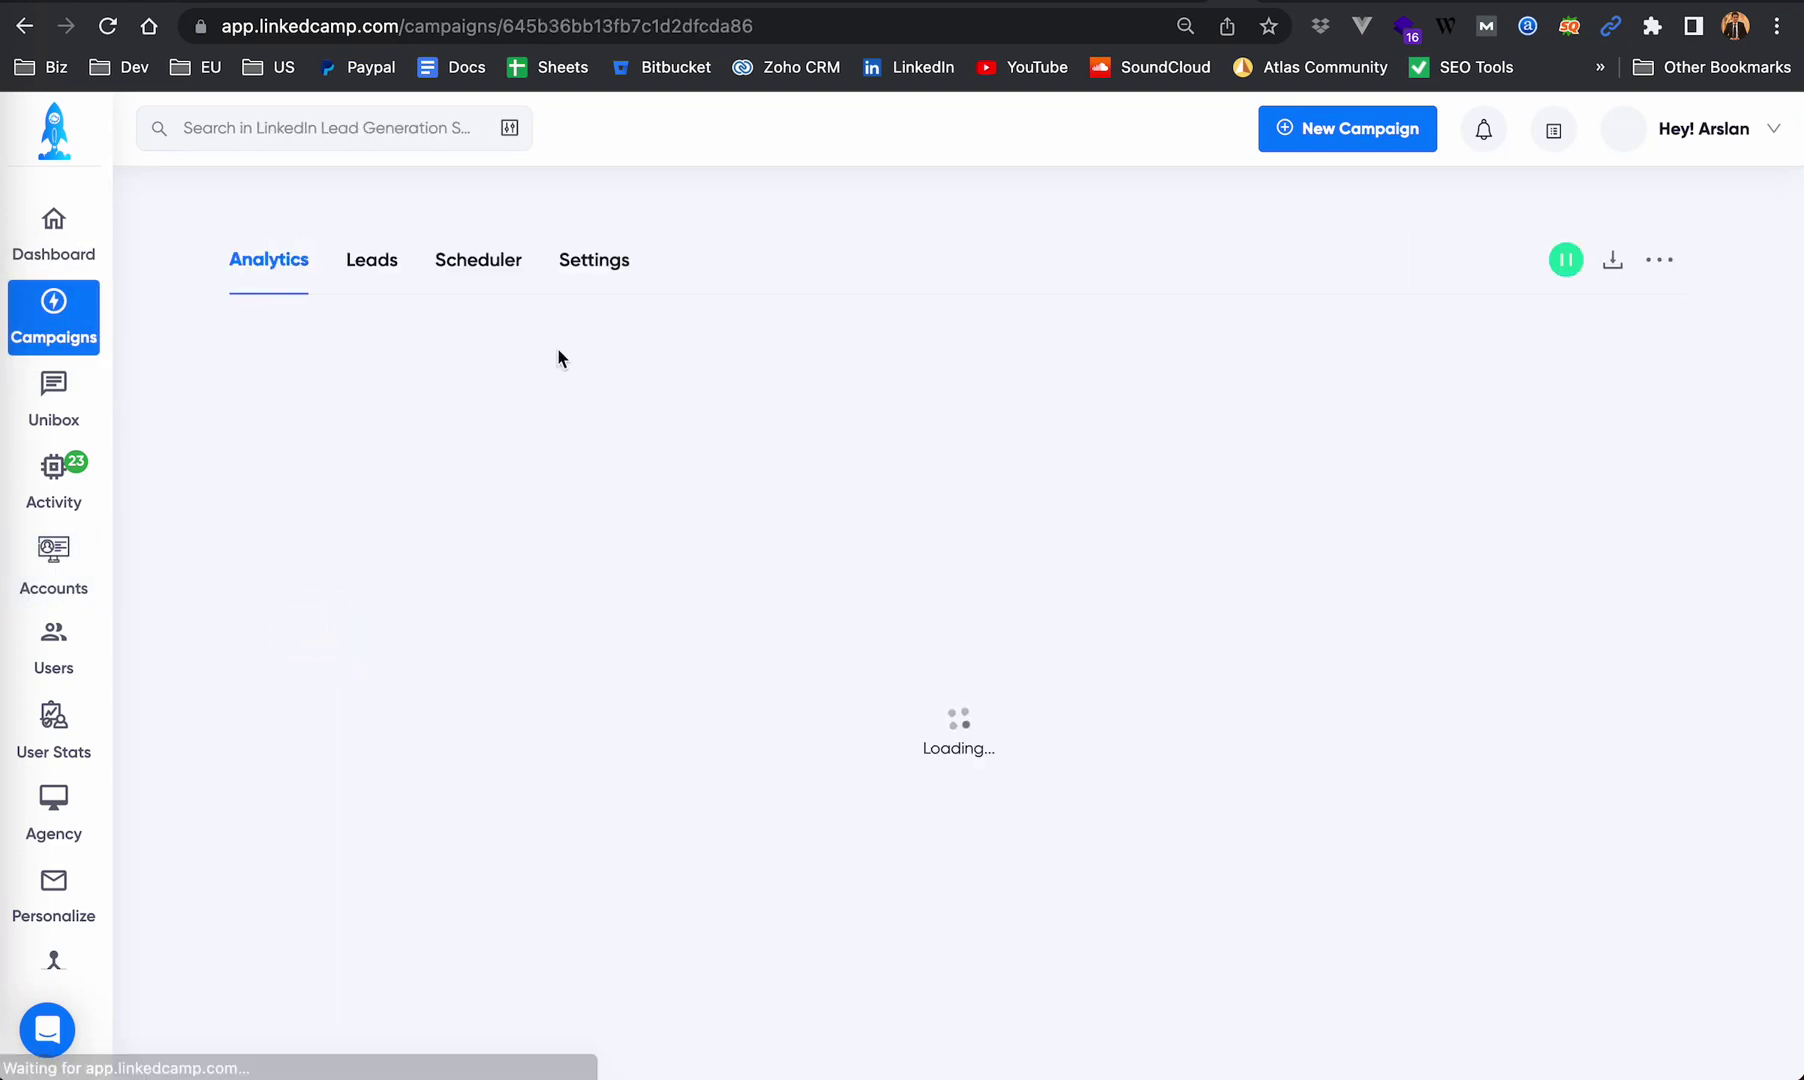
pyautogui.click(486, 260)
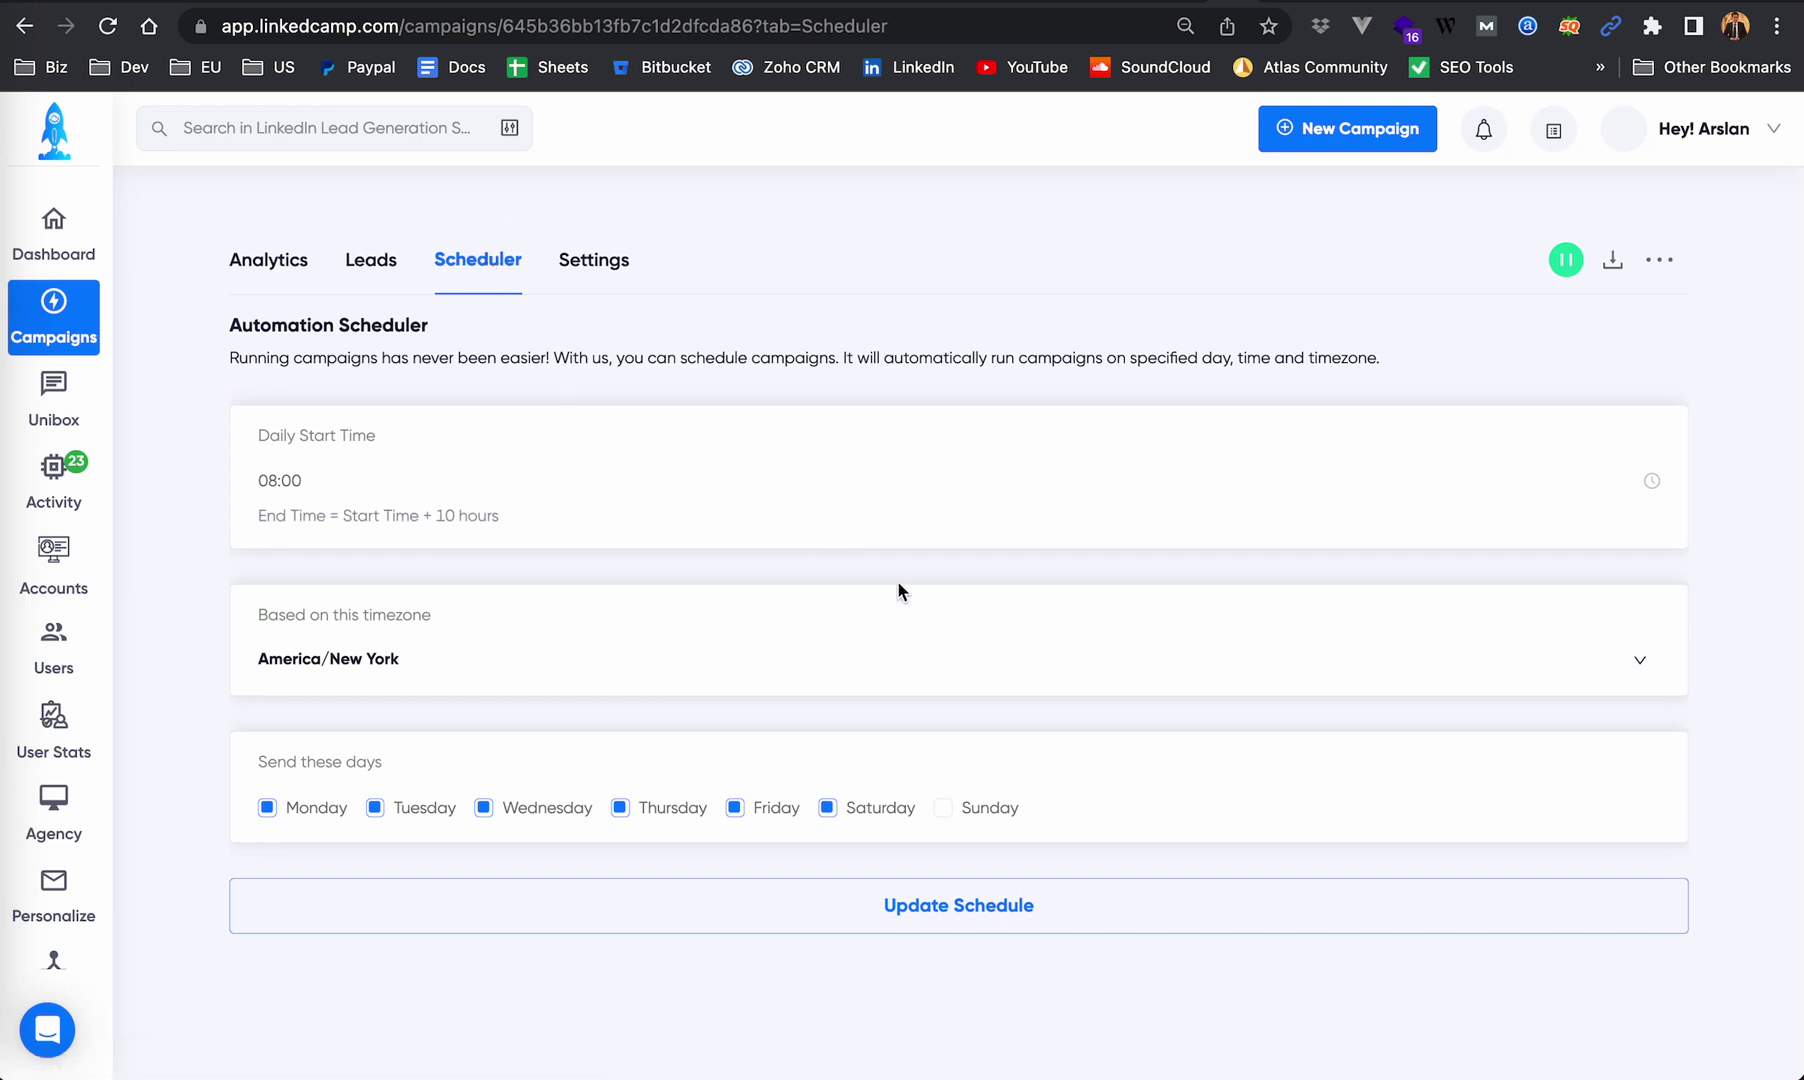